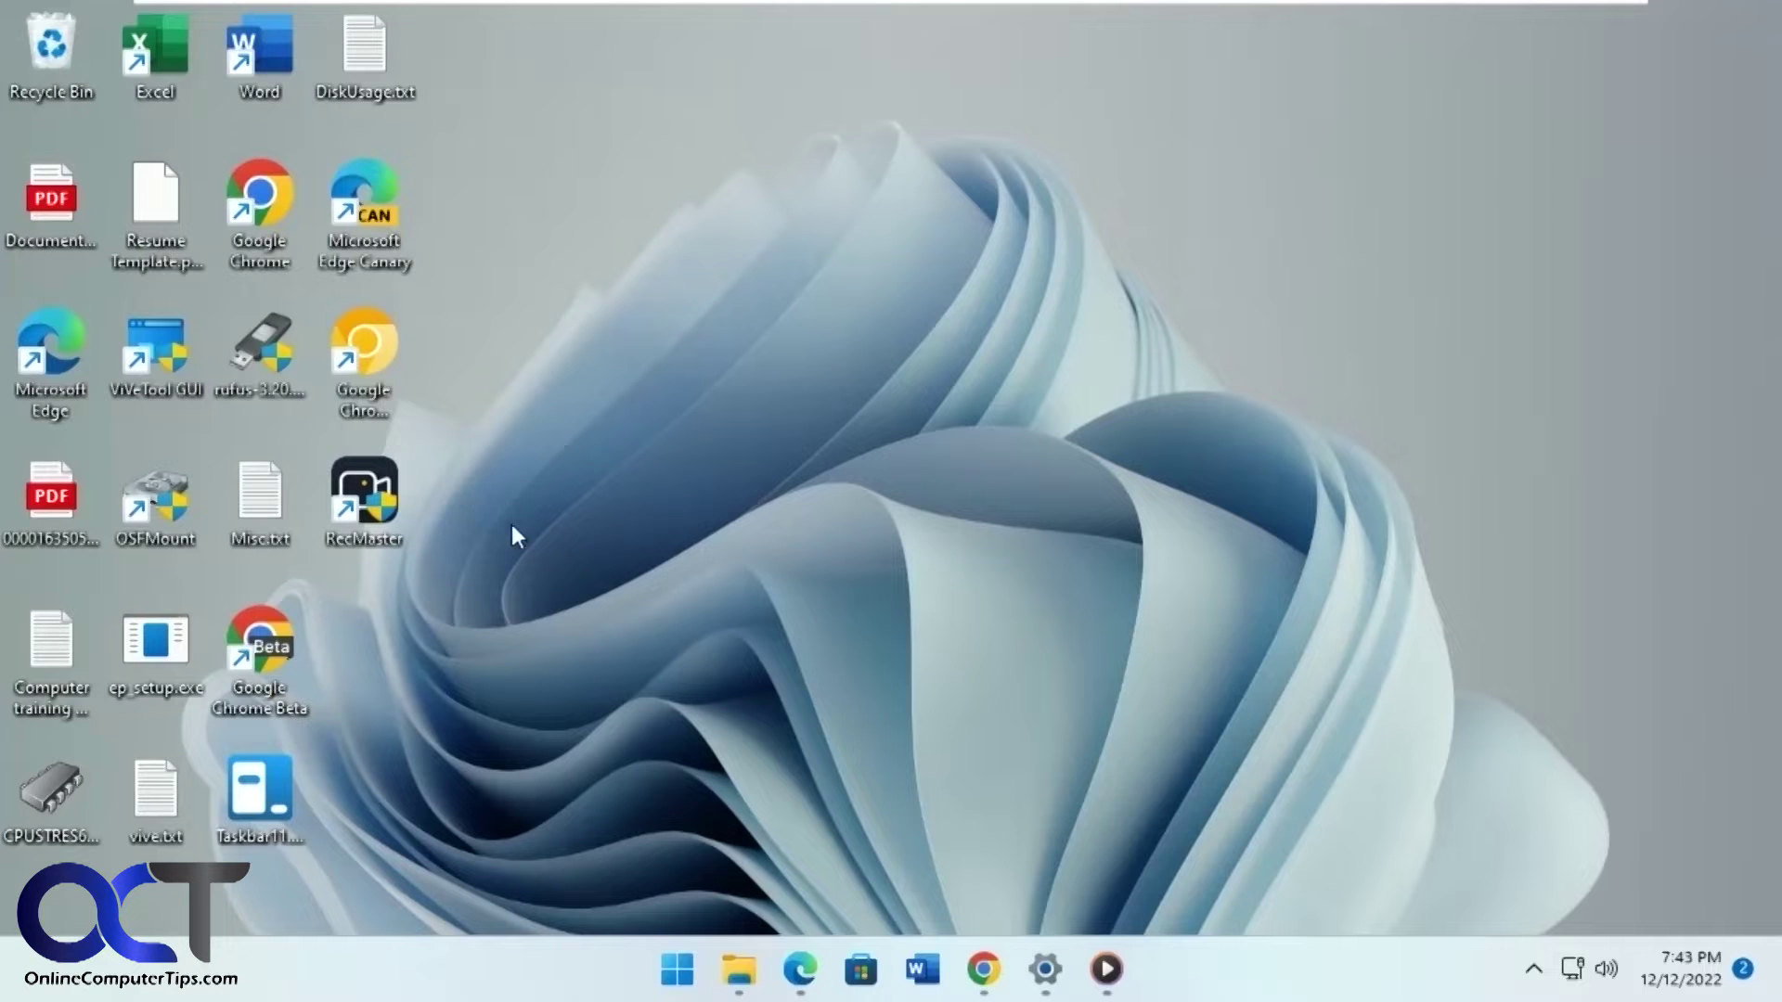
# Launch RecMaster from its desktop shortcut, which raises a UAC prompt for HiRecMaster.
pyautogui.doubleClick(383, 512)
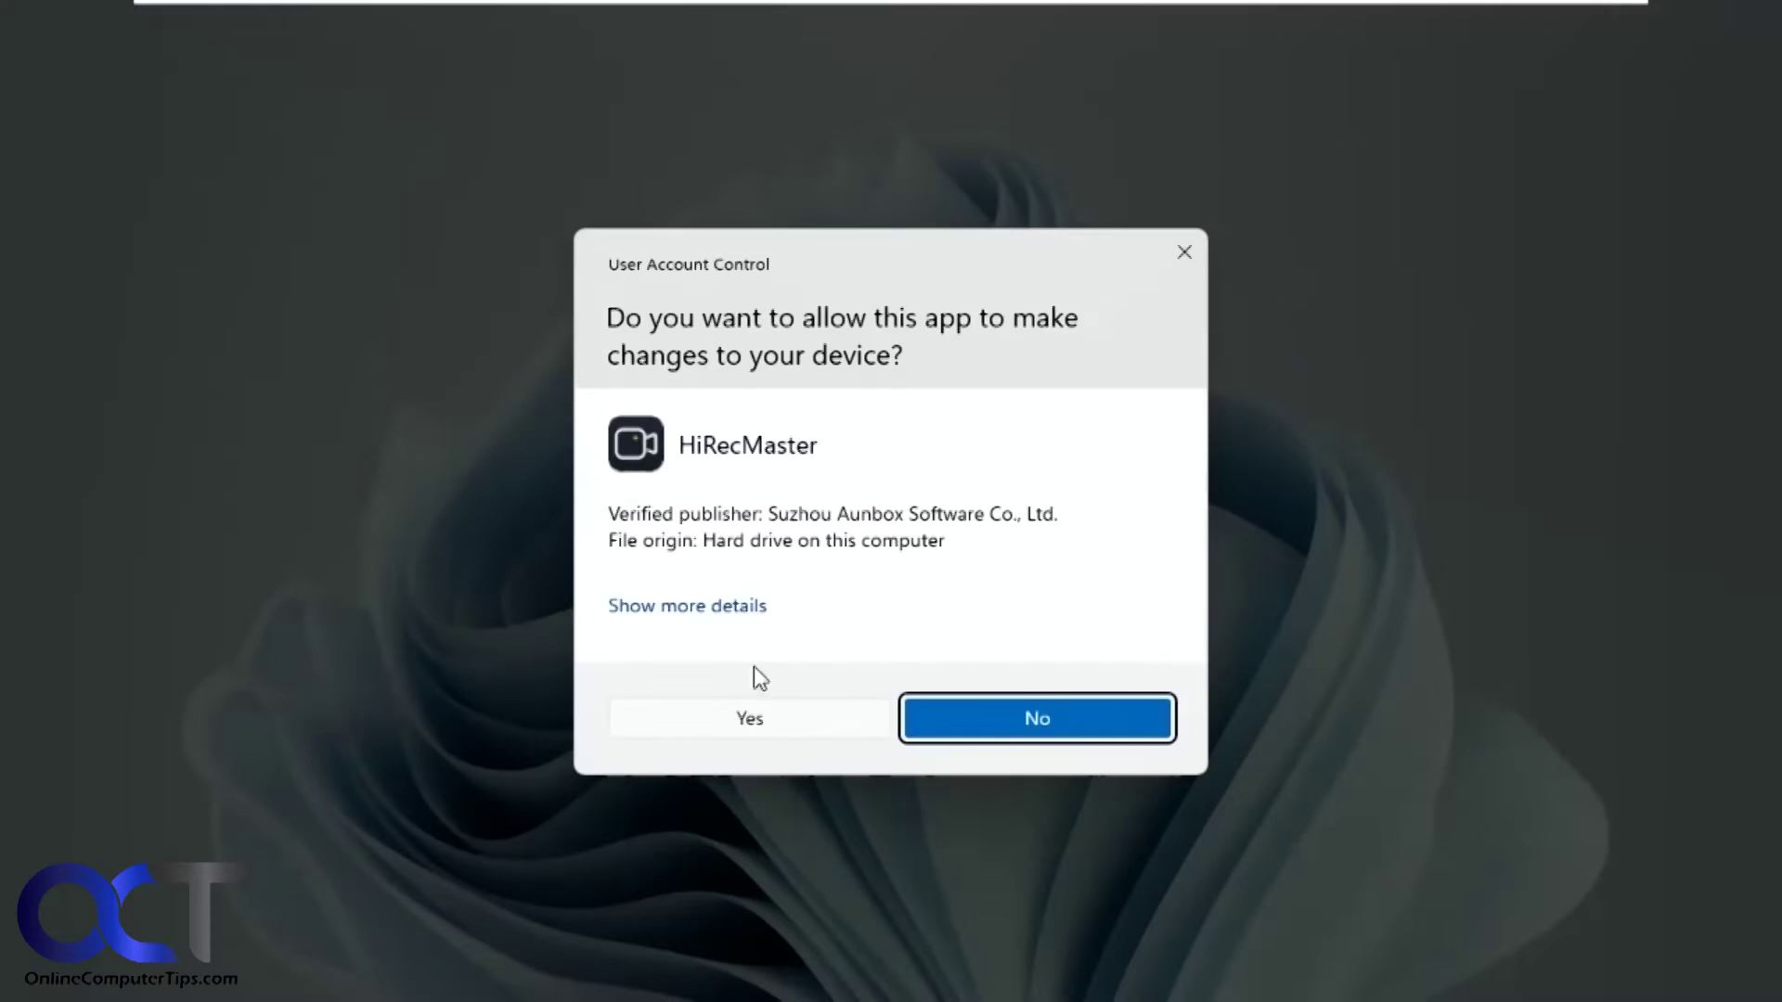
# Allow HiRecMaster to make changes, then try marking a Custom Area and cancel it.
pyautogui.click(774, 720)
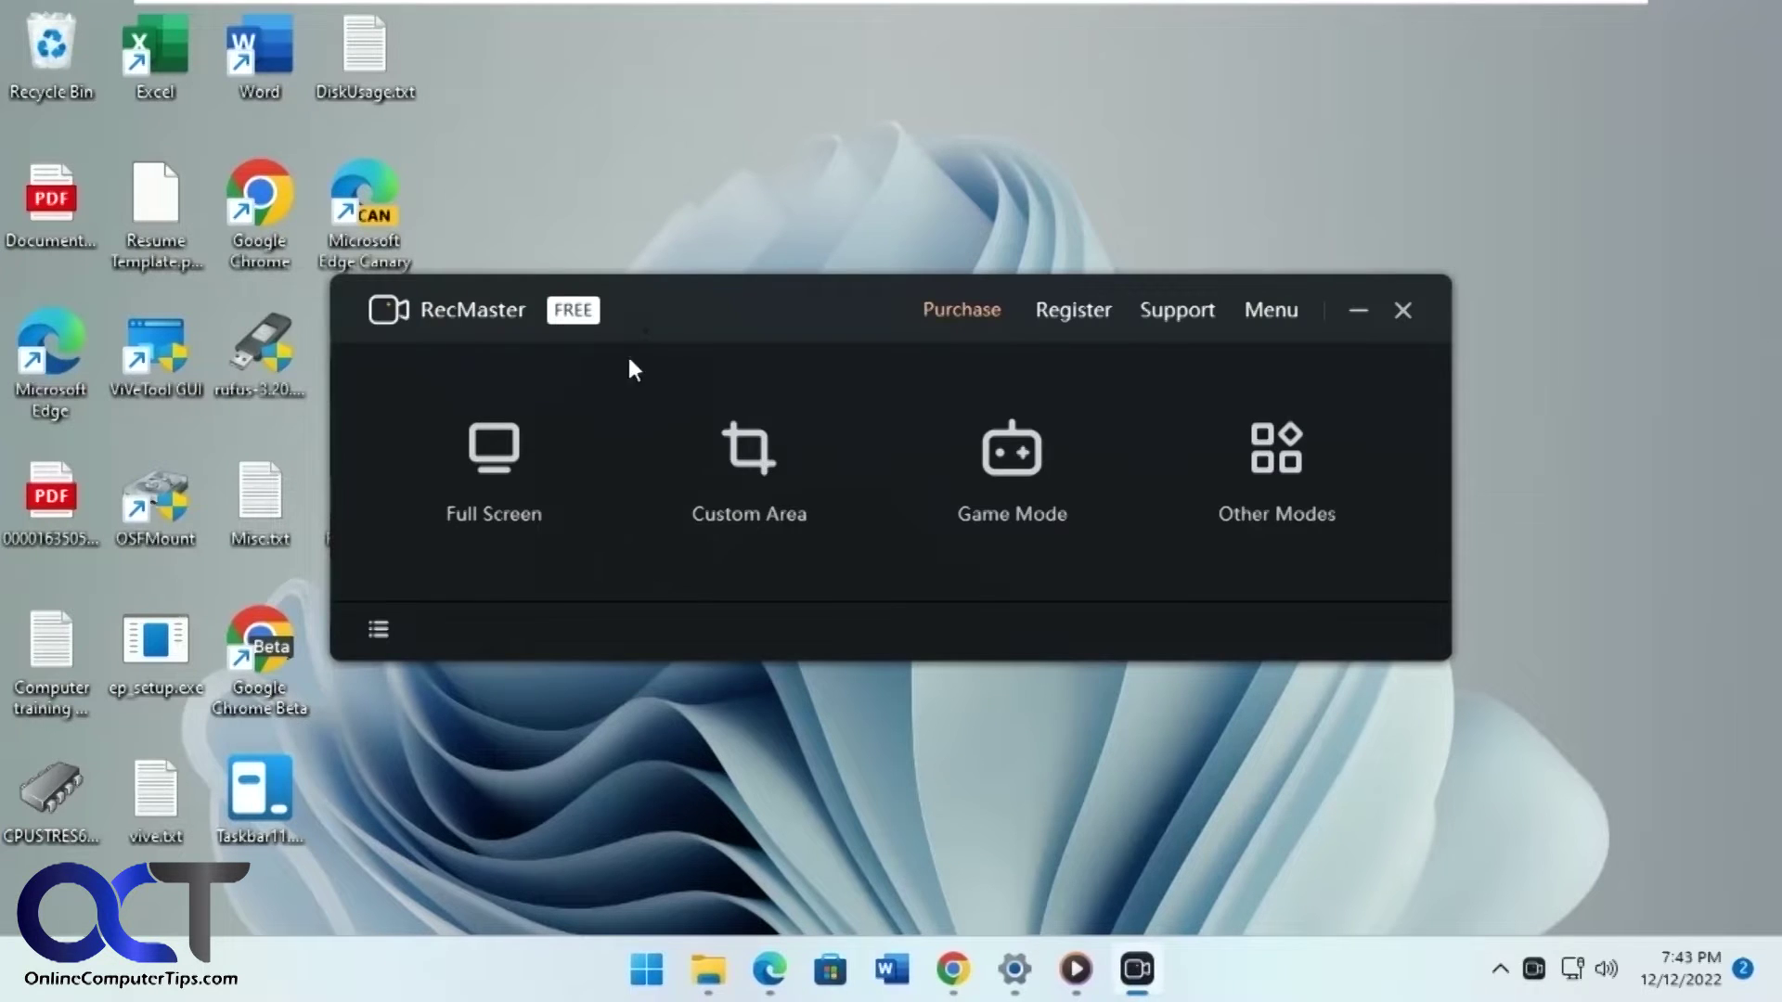
pyautogui.click(760, 473)
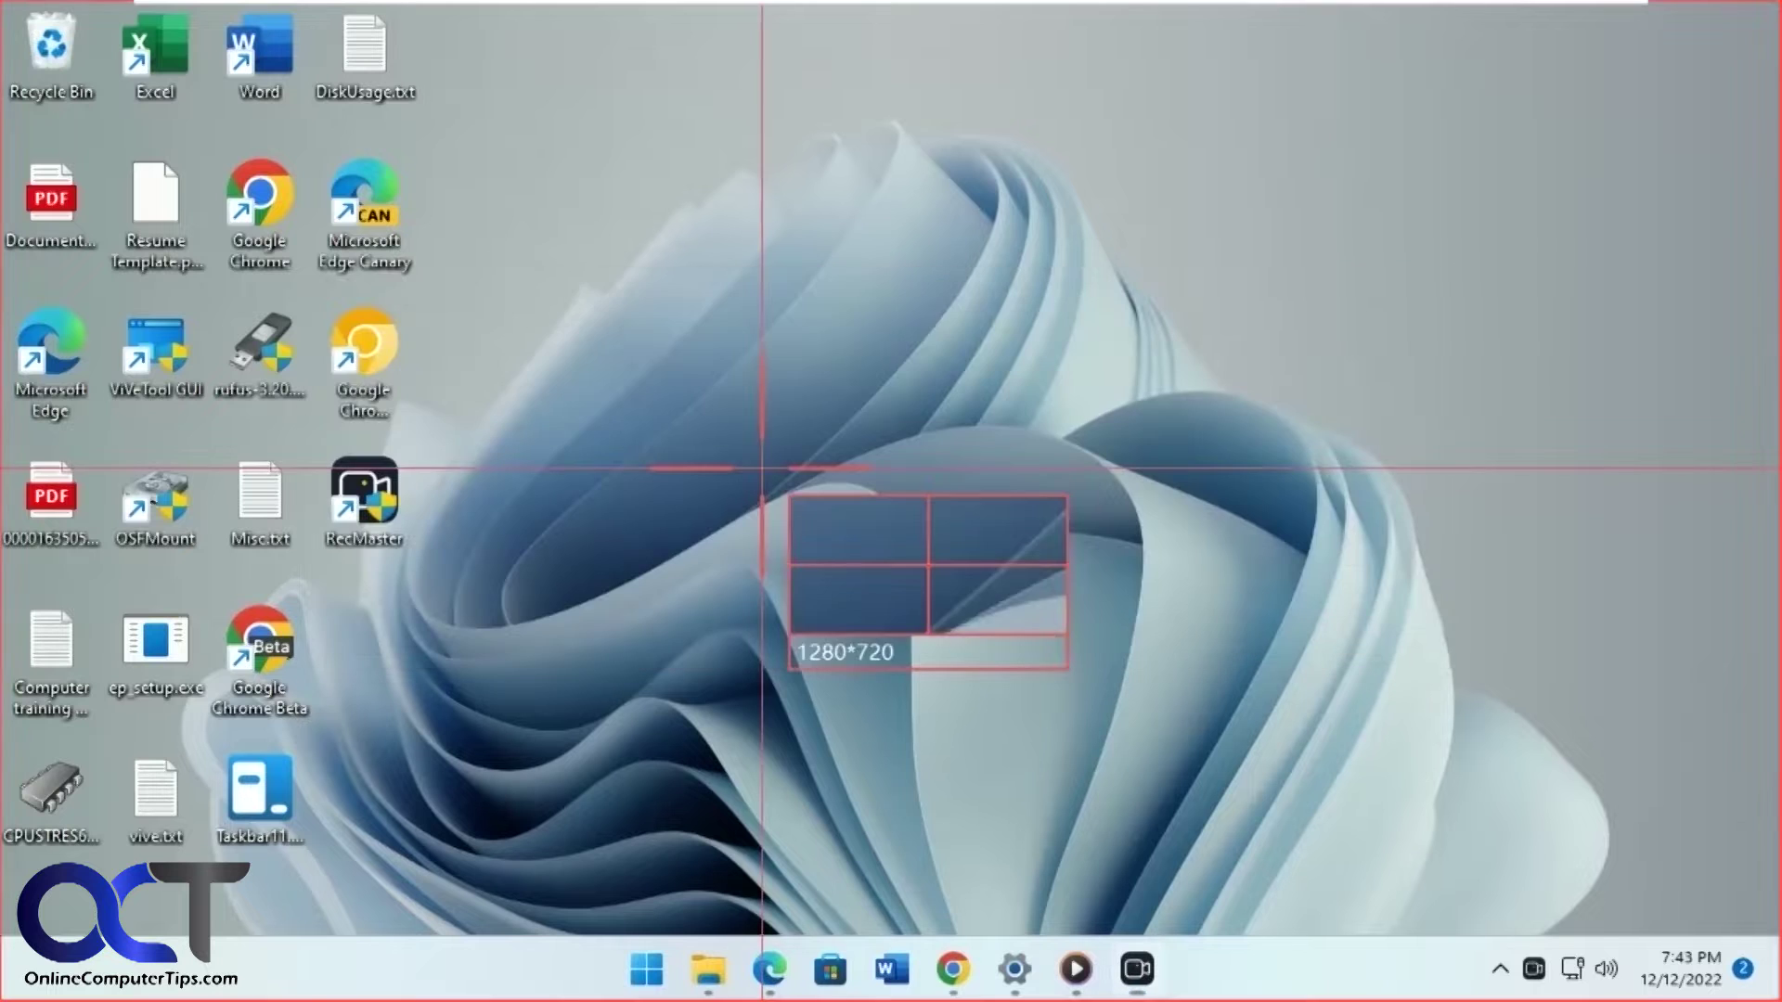
pyautogui.moveTo(139, 87); pyautogui.dragTo(1028, 608)
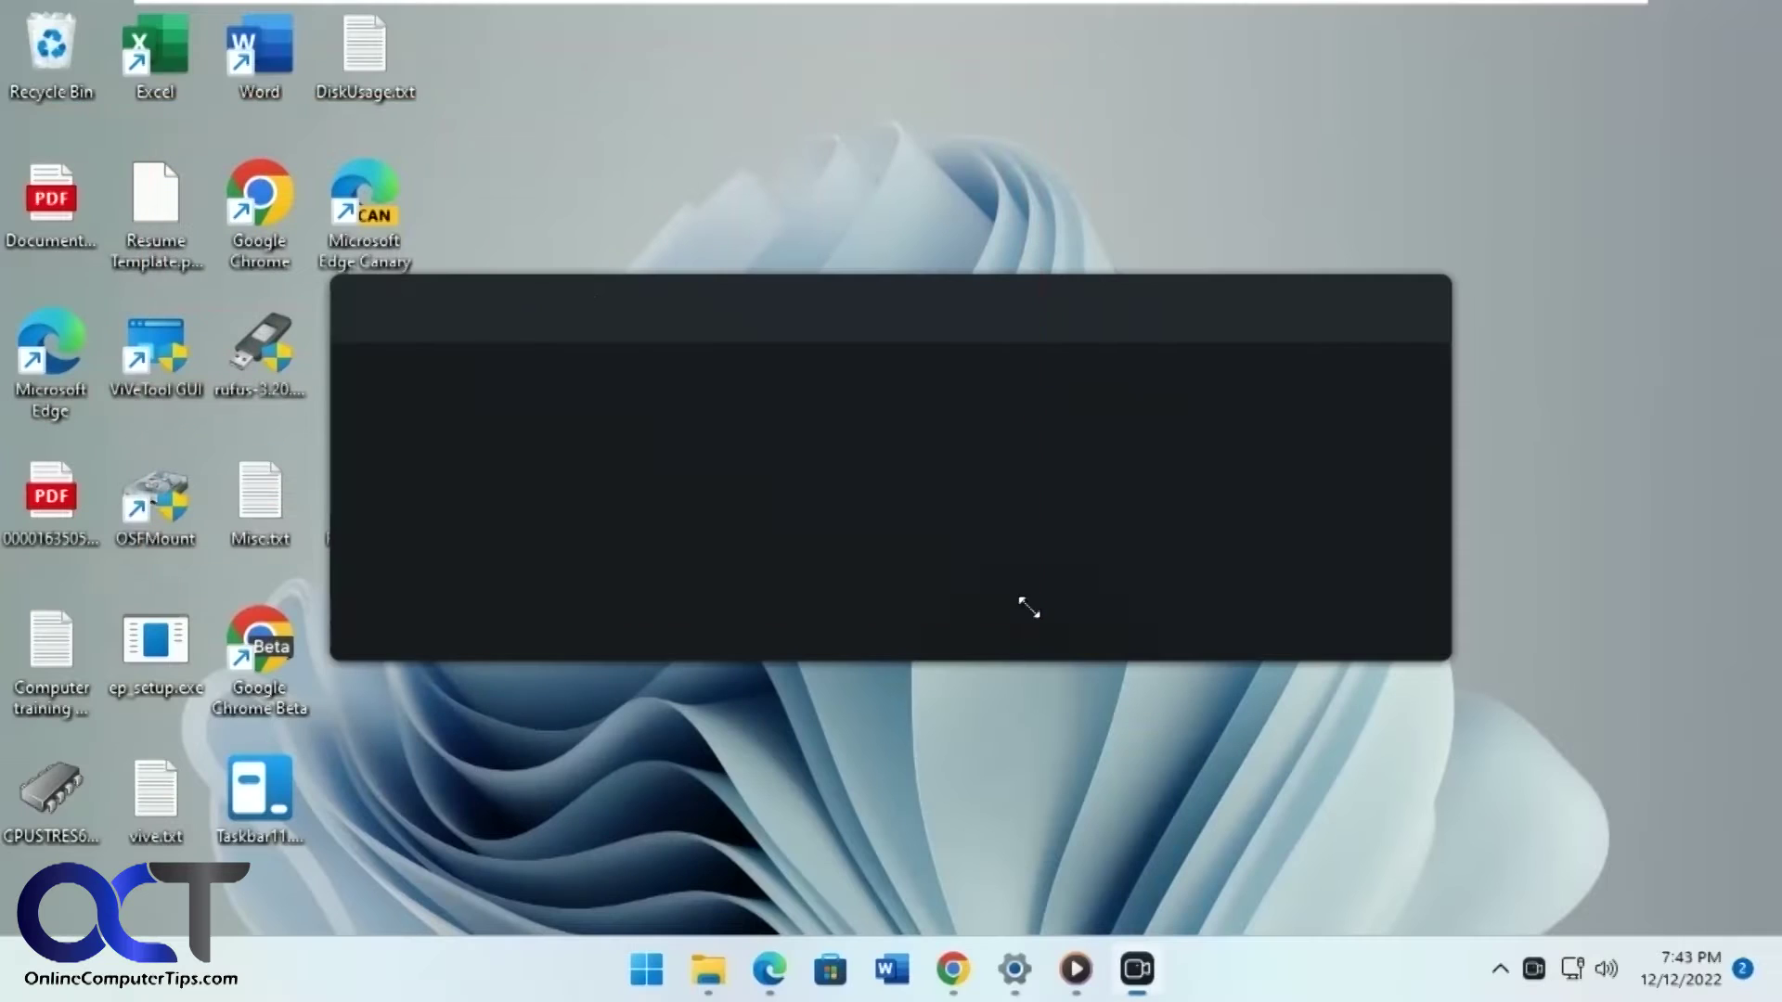
pyautogui.click(1009, 66)
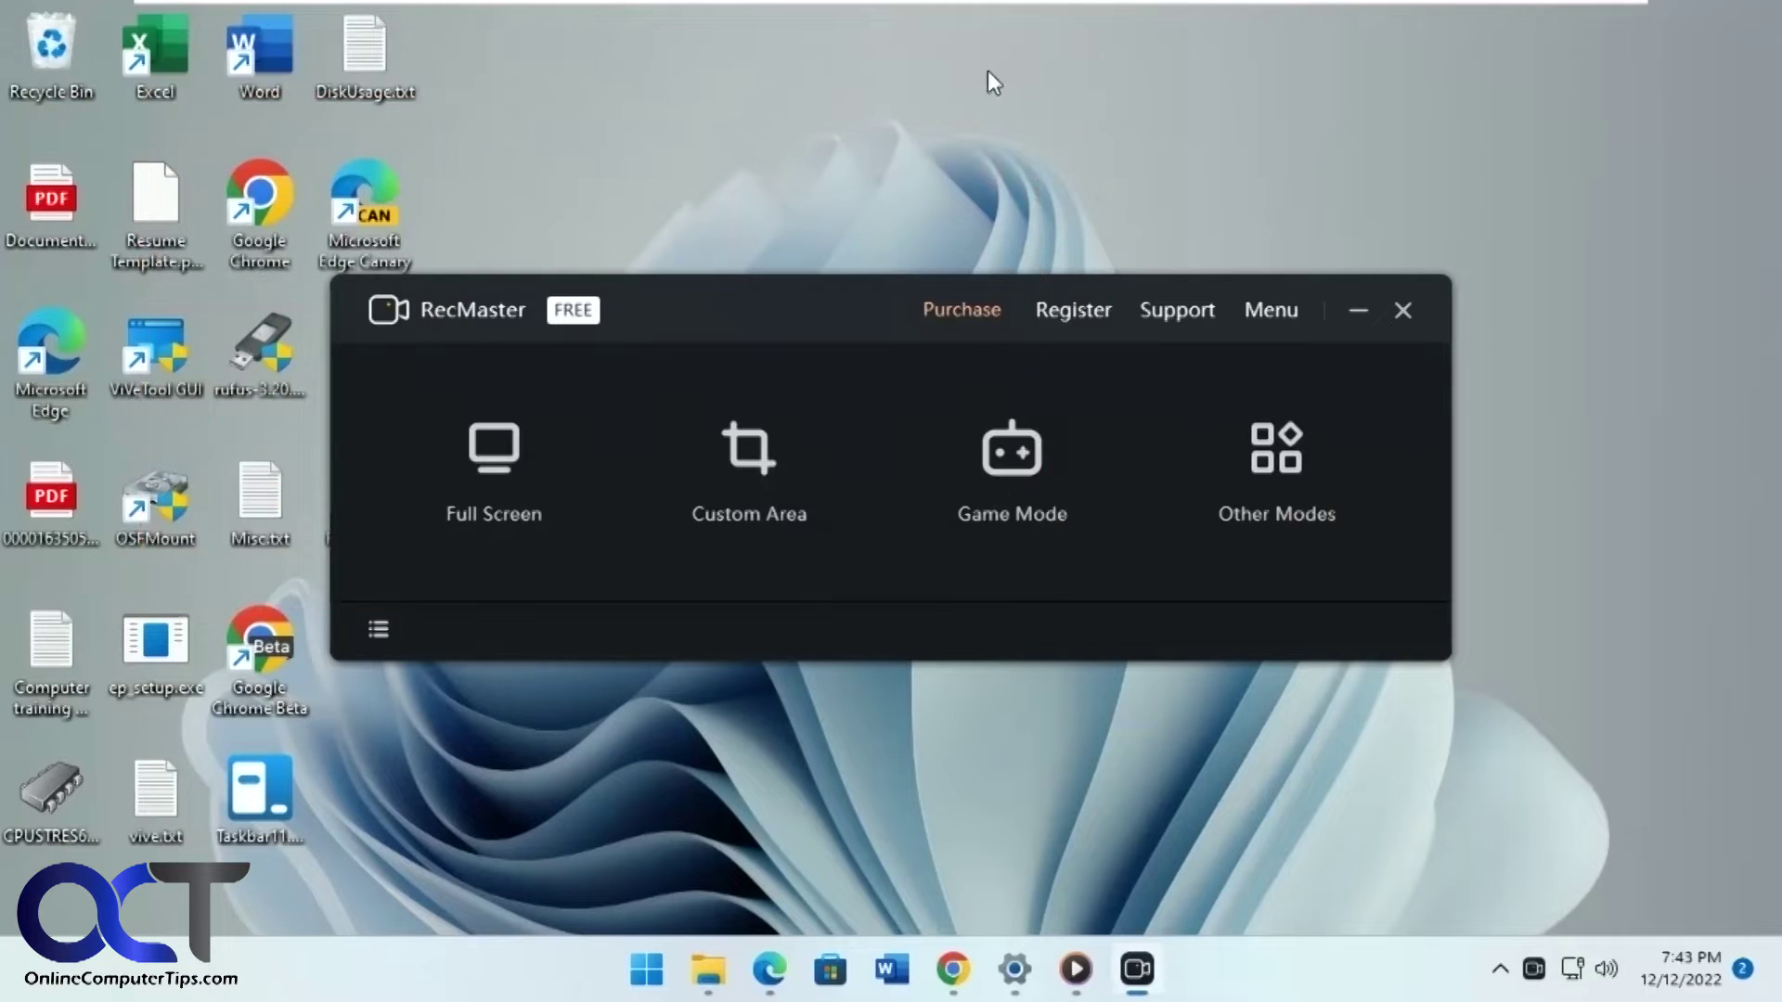
# Try Game Mode, dismiss the No Game Detected notice, go back and view Other Modes.
pyautogui.click(1010, 442)
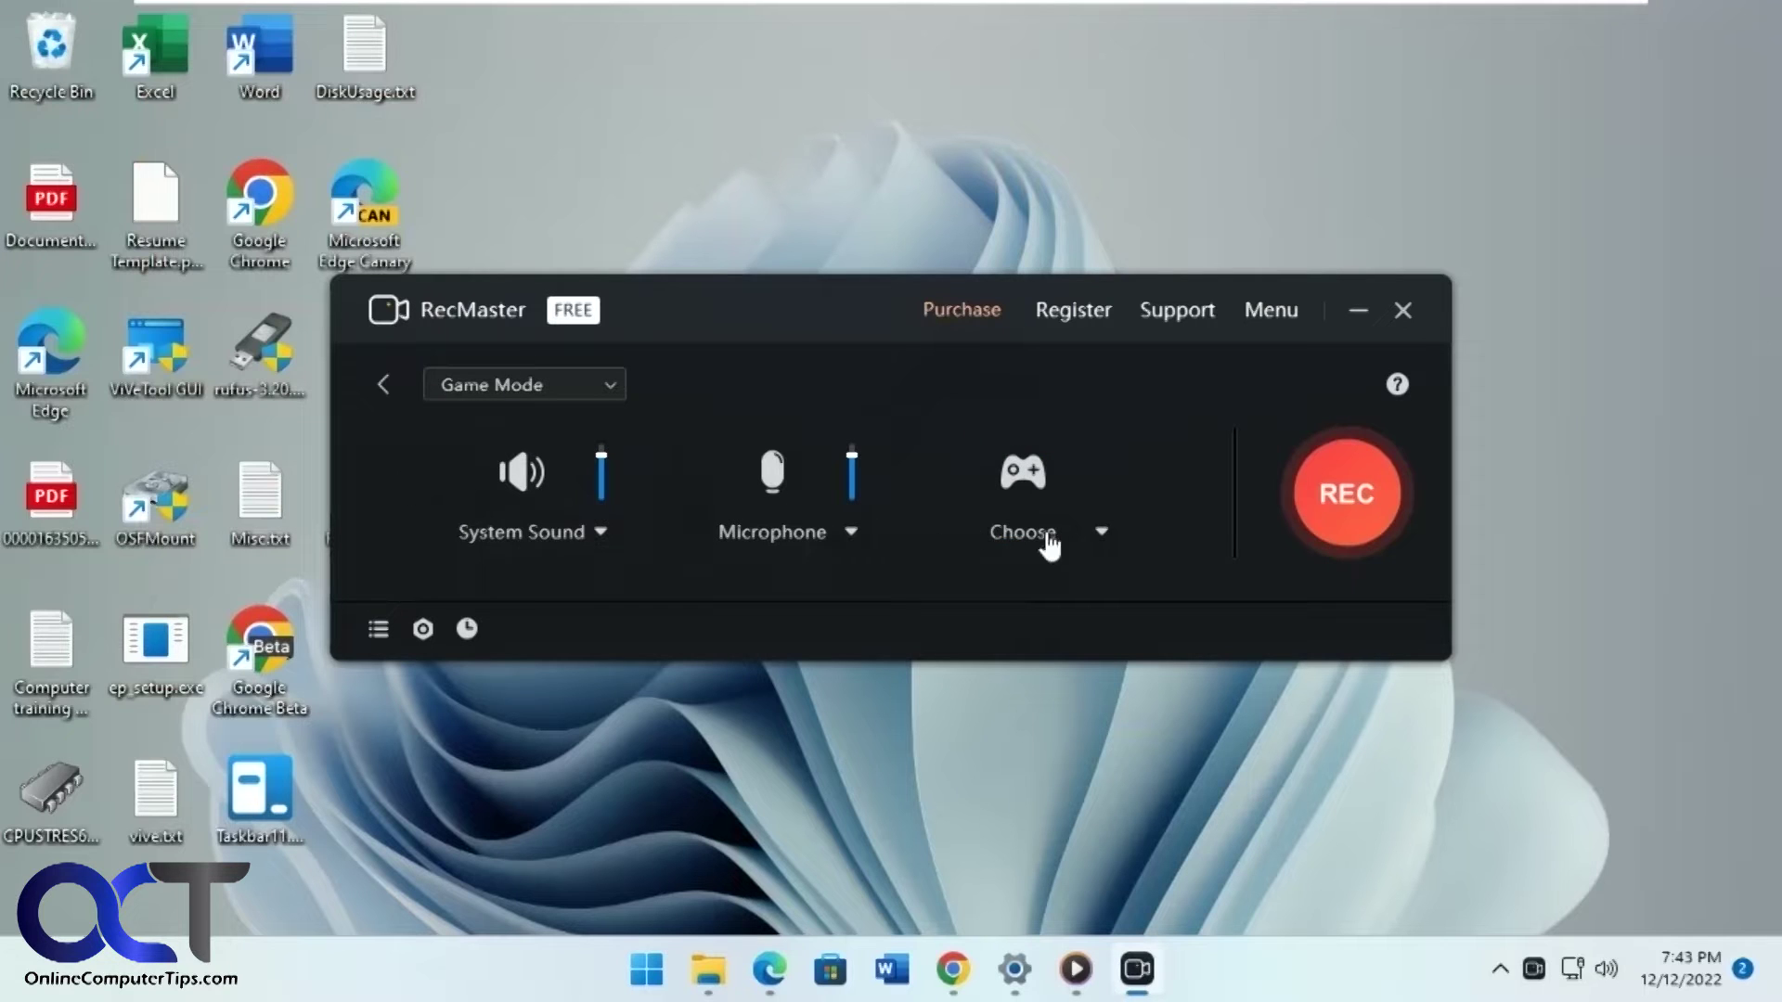
pyautogui.click(1102, 532)
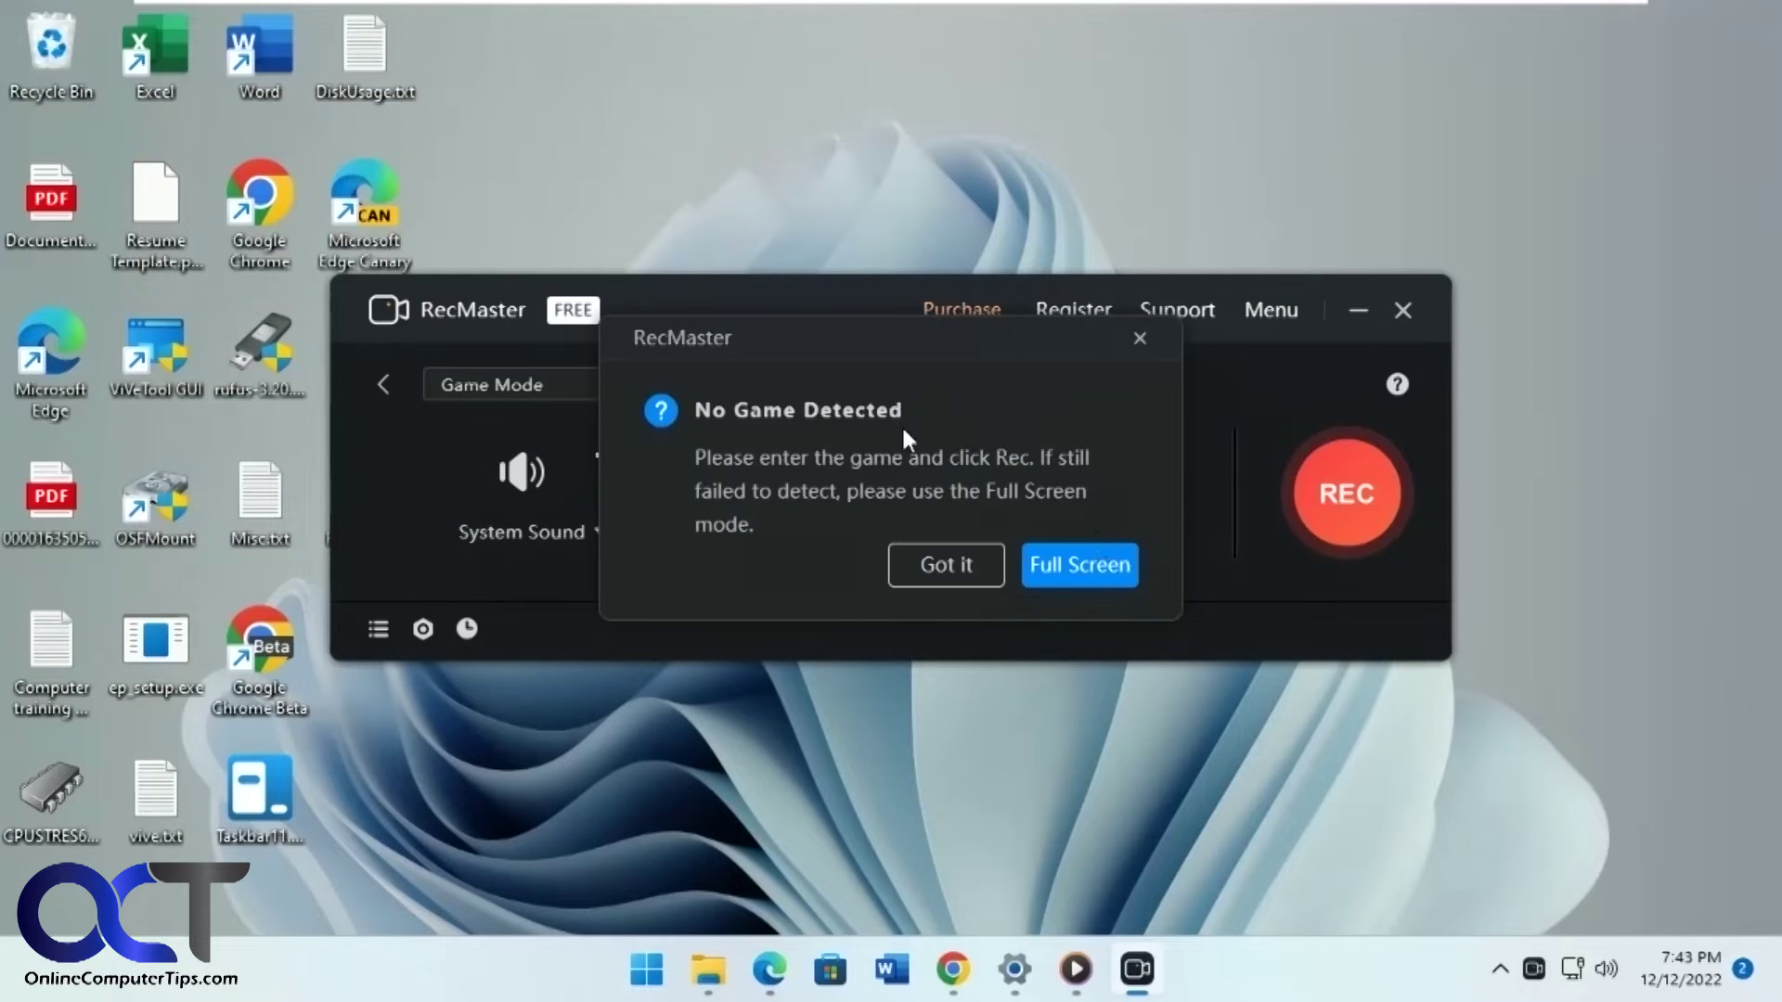
pyautogui.click(1140, 340)
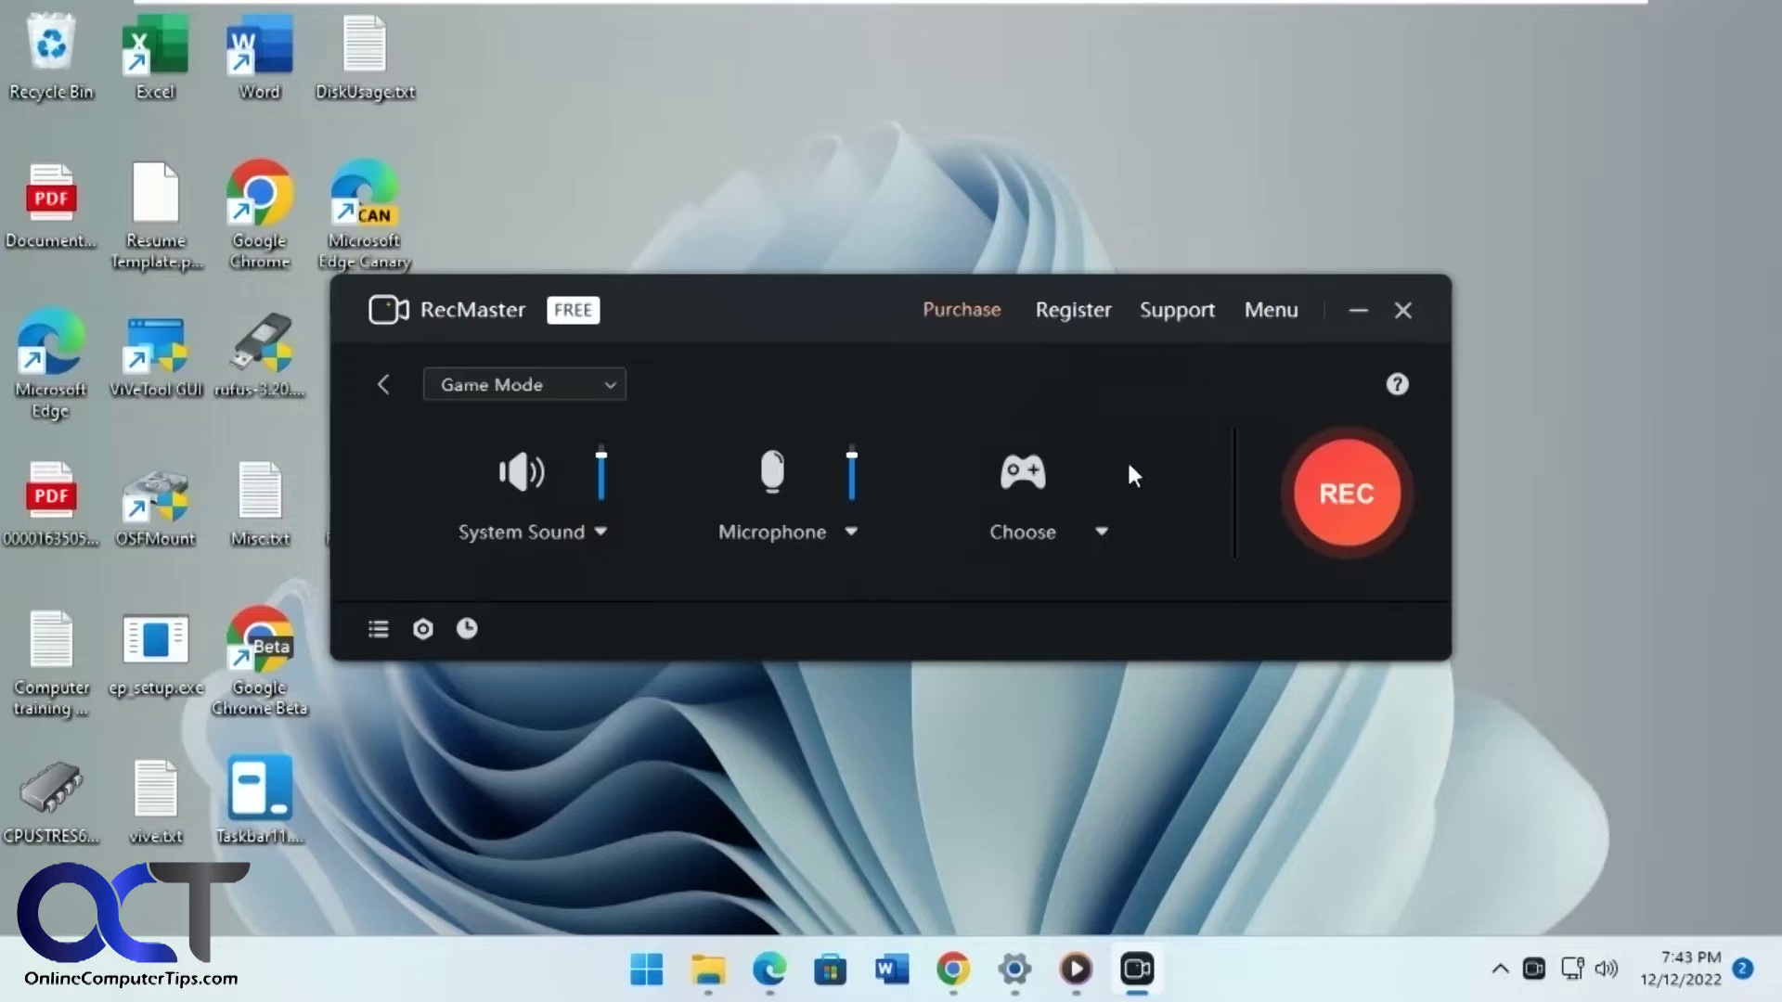
pyautogui.click(385, 385)
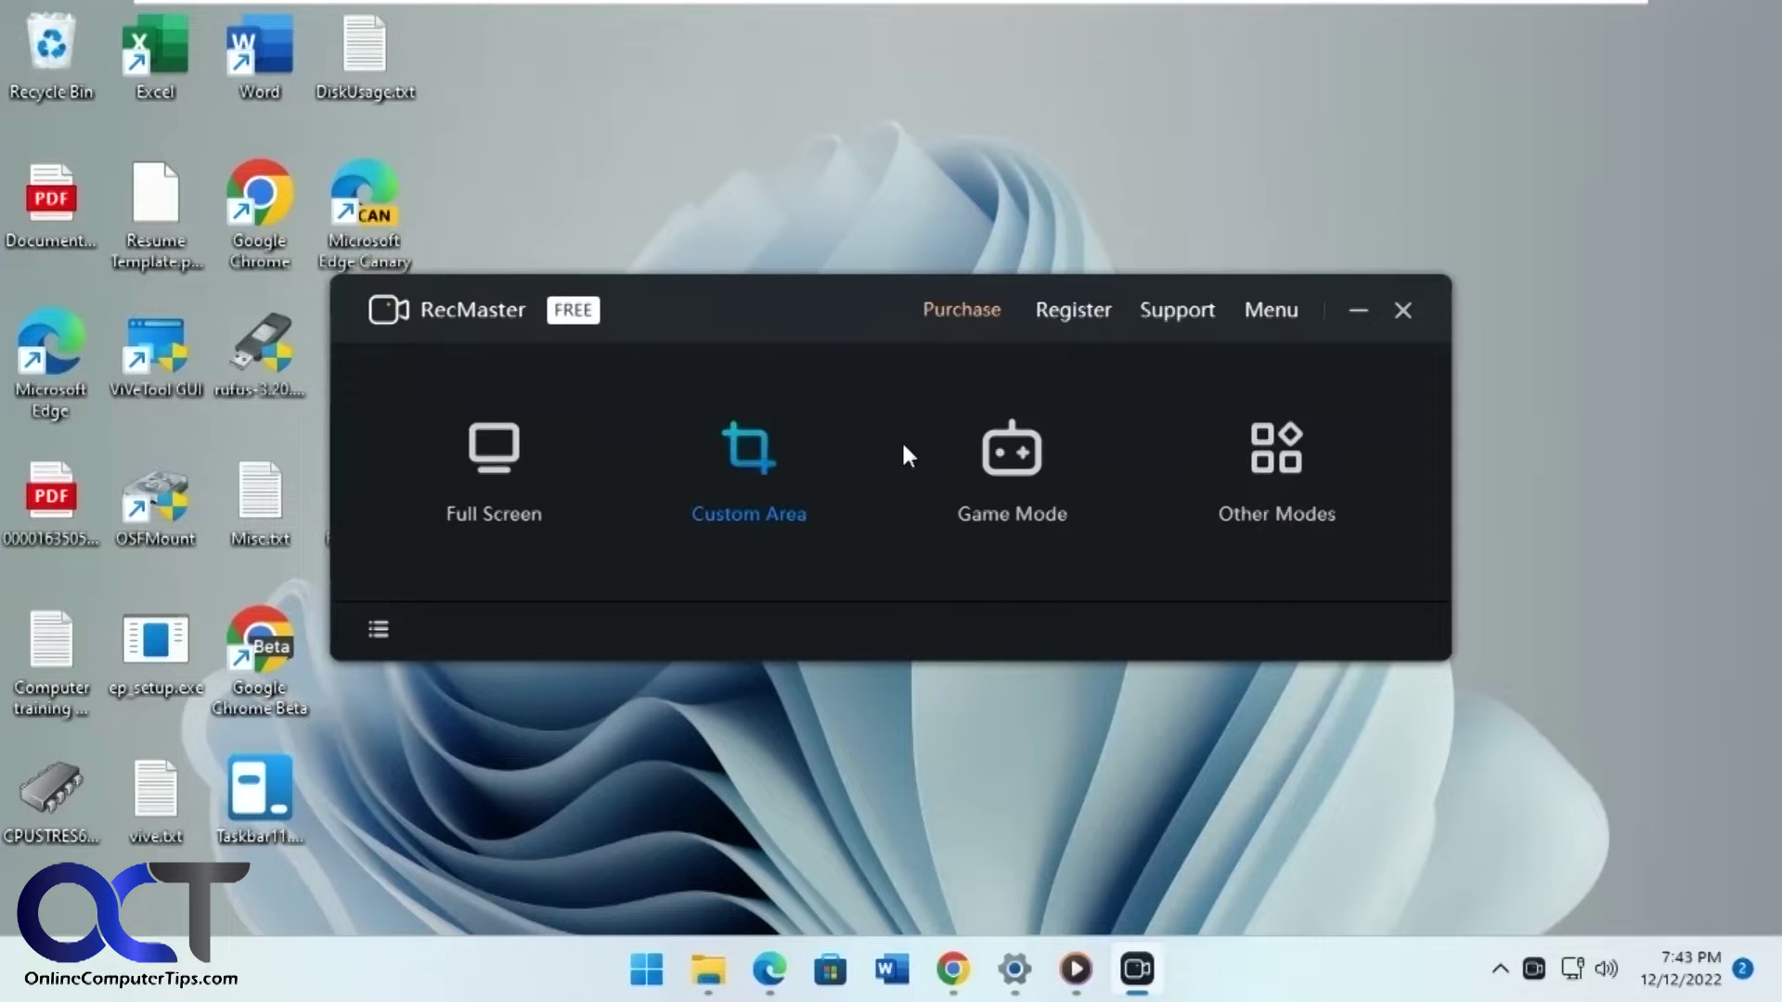
pyautogui.click(1281, 478)
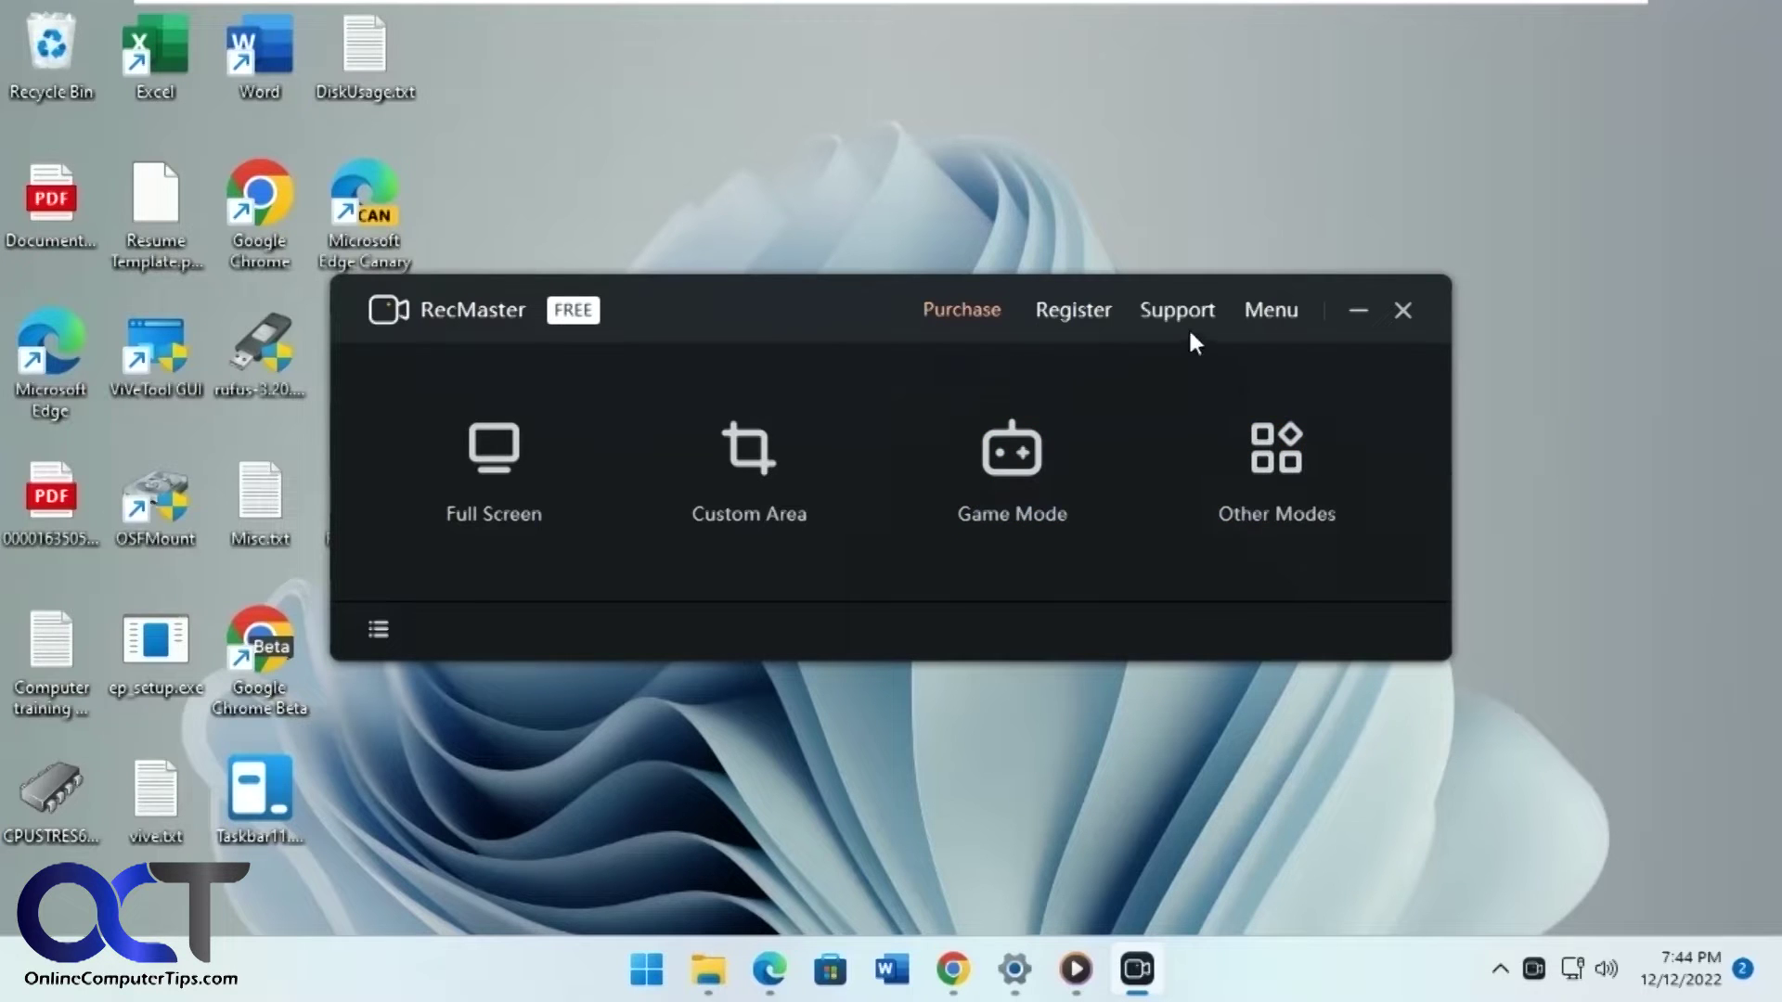
pyautogui.click(1274, 315)
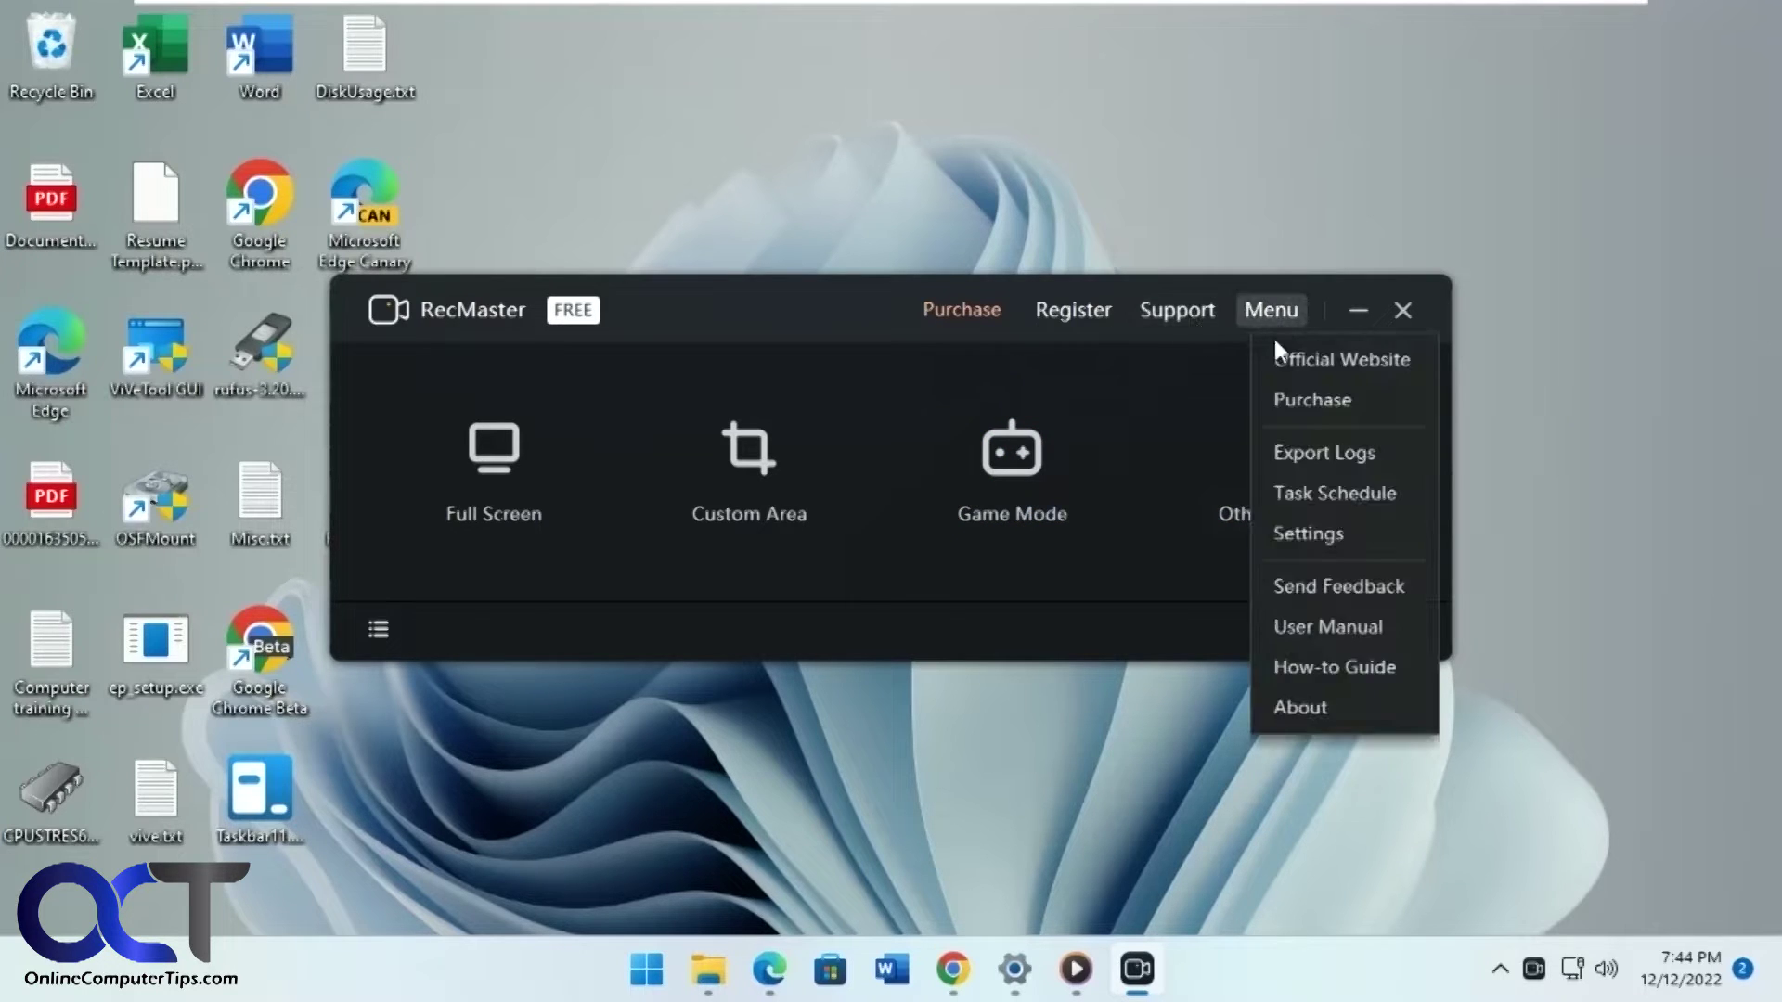
# In Settings, keep mp4 as the video format and 24fps as the frame rate.
pyautogui.click(1309, 534)
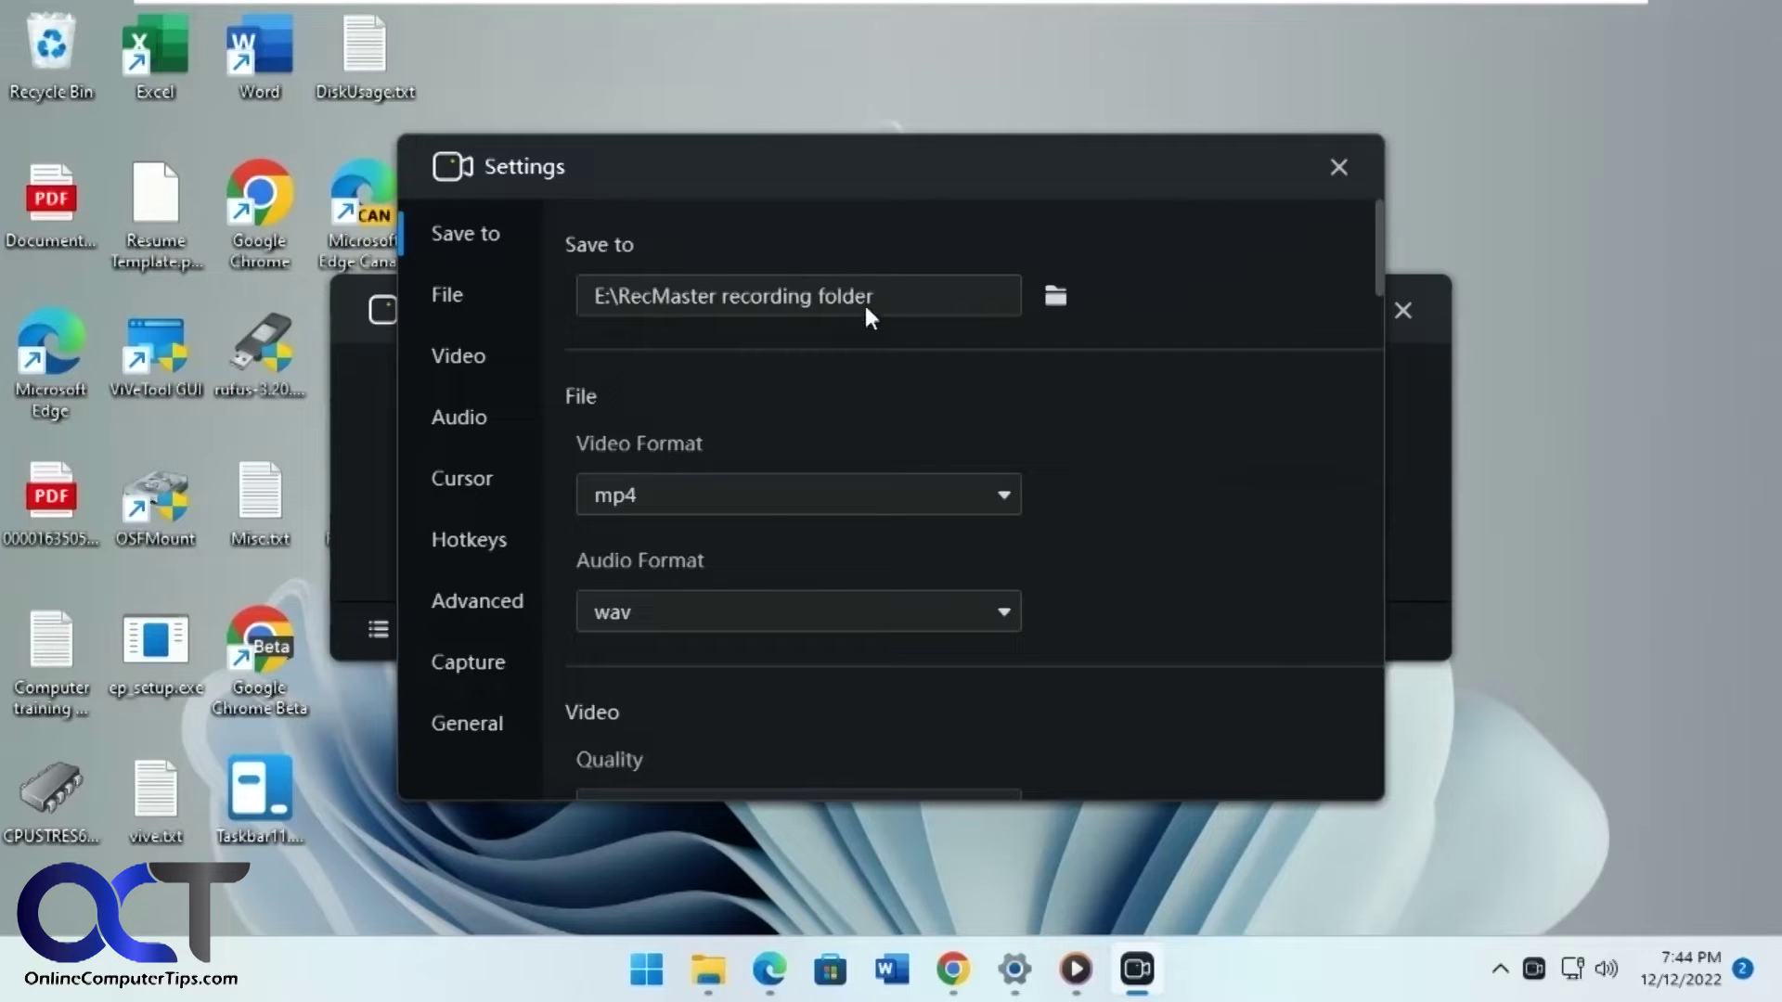
pyautogui.click(998, 492)
pyautogui.click(998, 492)
pyautogui.scroll(-3, 1025, 599)
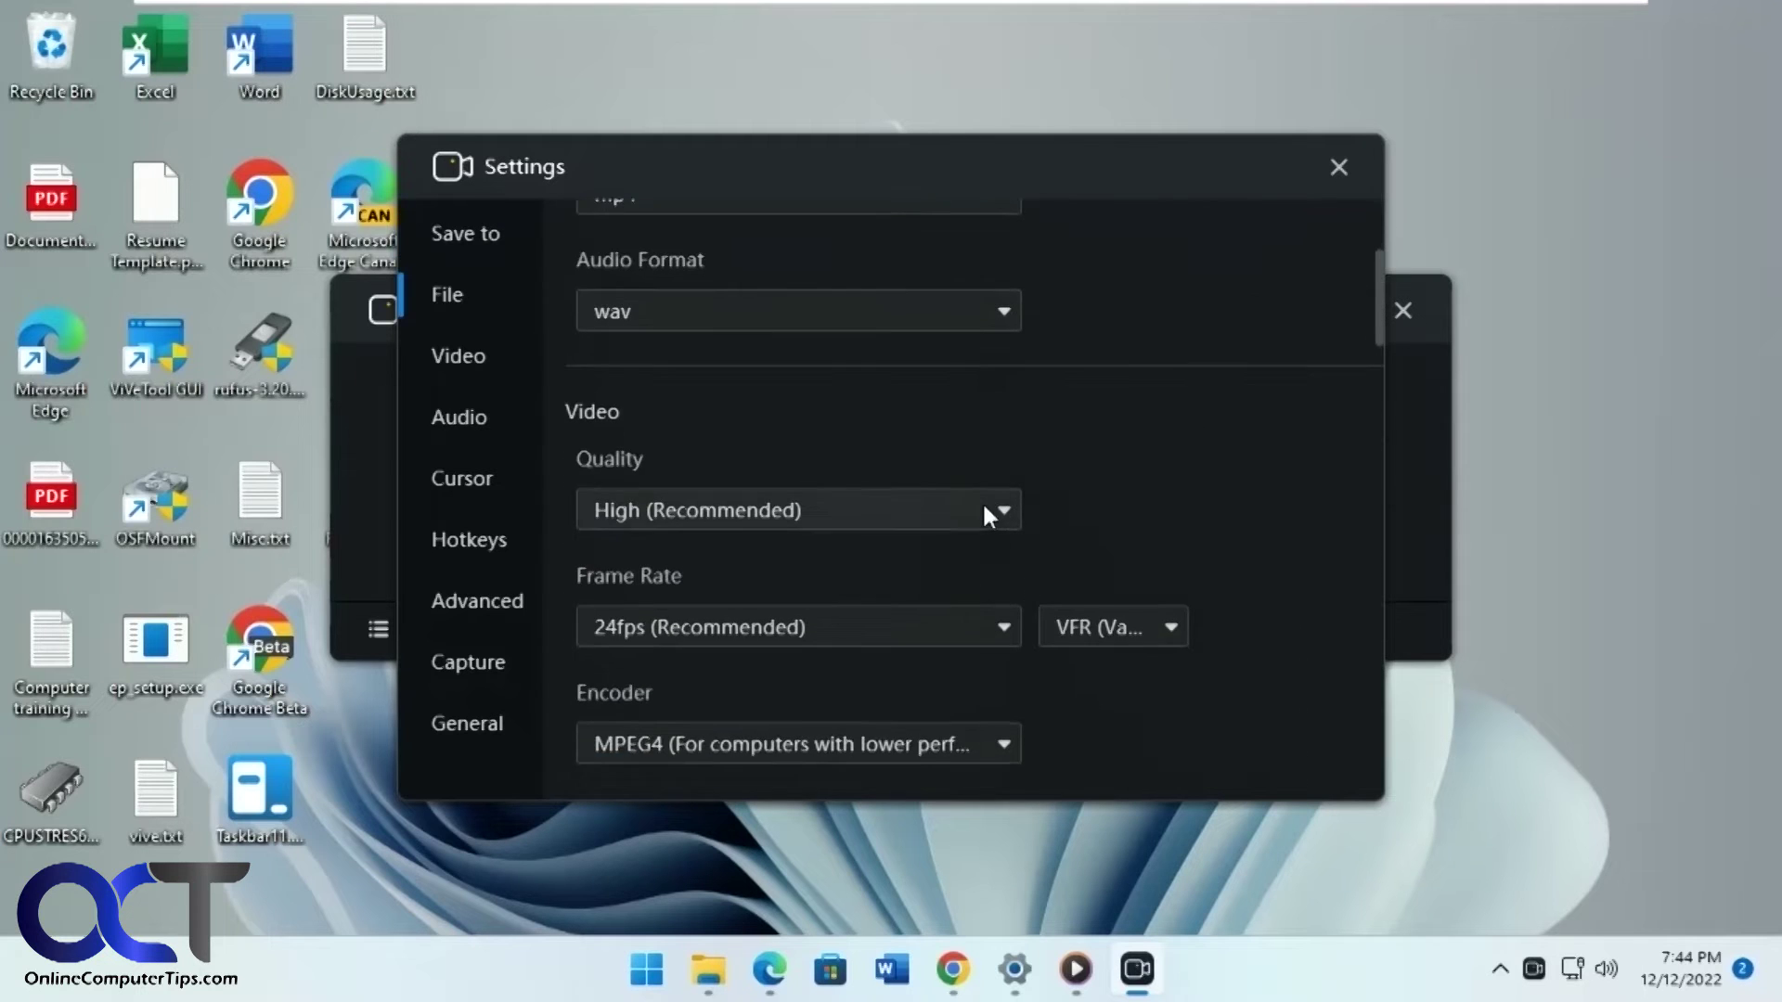
pyautogui.scroll(-2, 985, 508)
pyautogui.click(1000, 476)
pyautogui.click(998, 483)
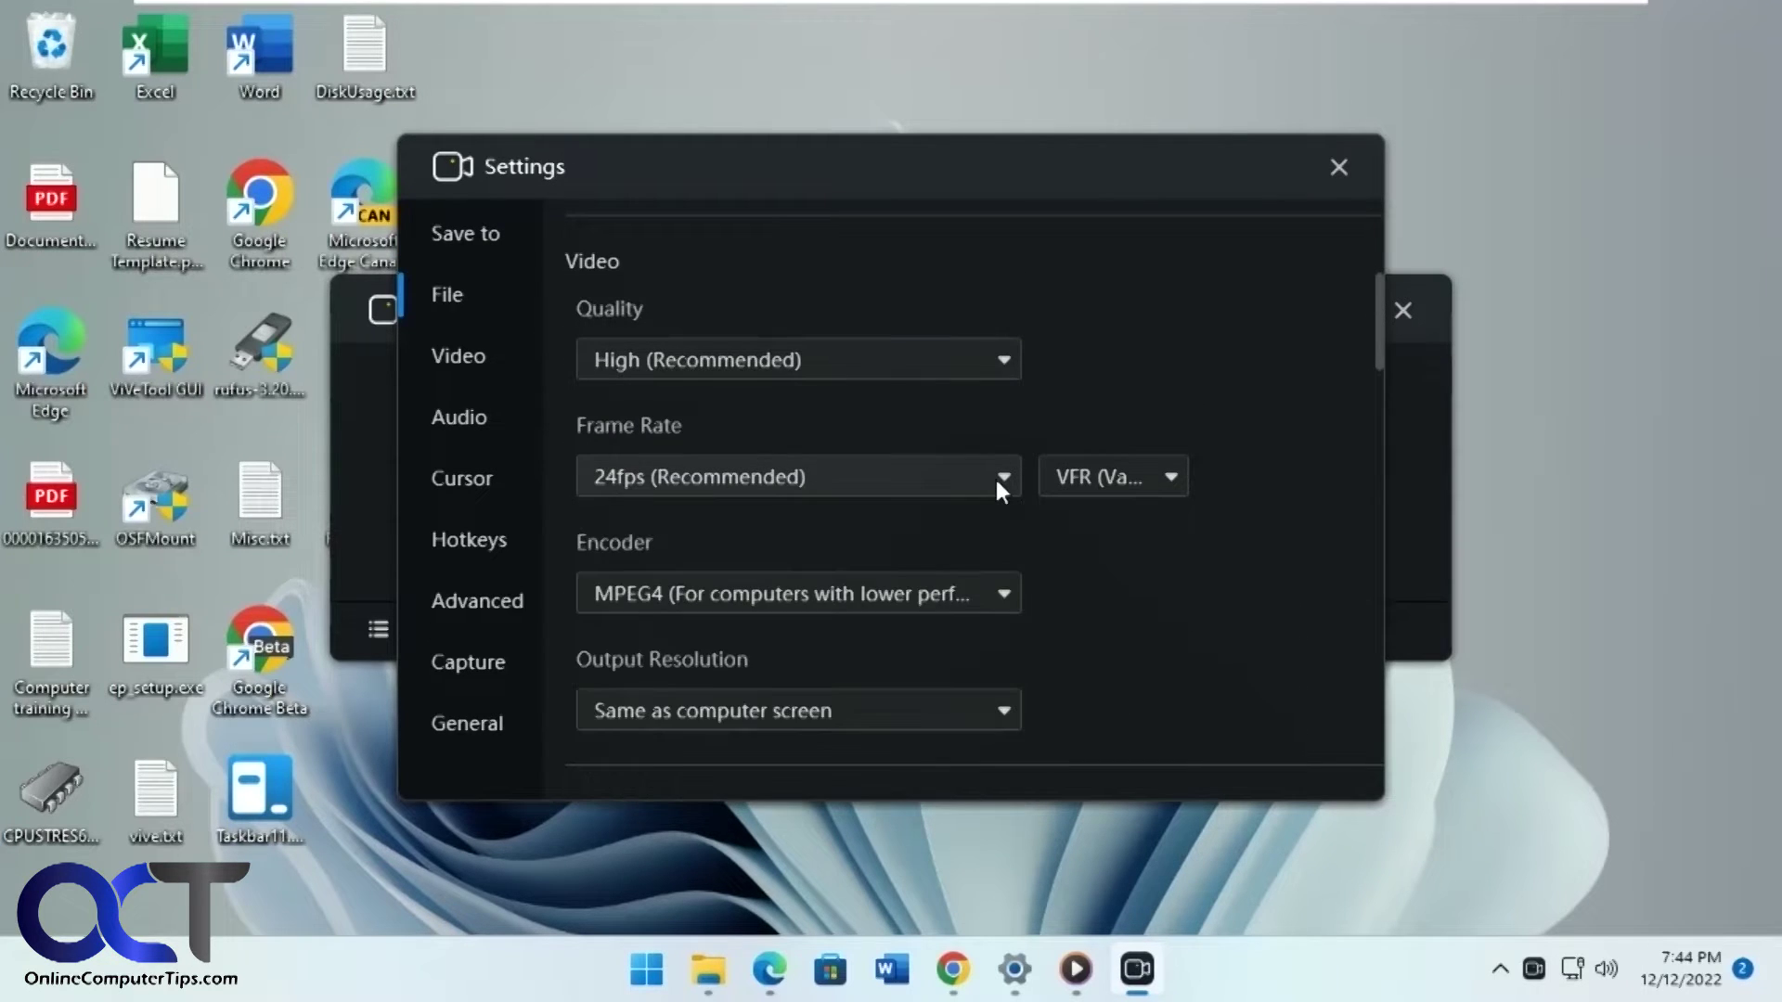
pyautogui.scroll(-2, 995, 476)
pyautogui.scroll(-4, 982, 544)
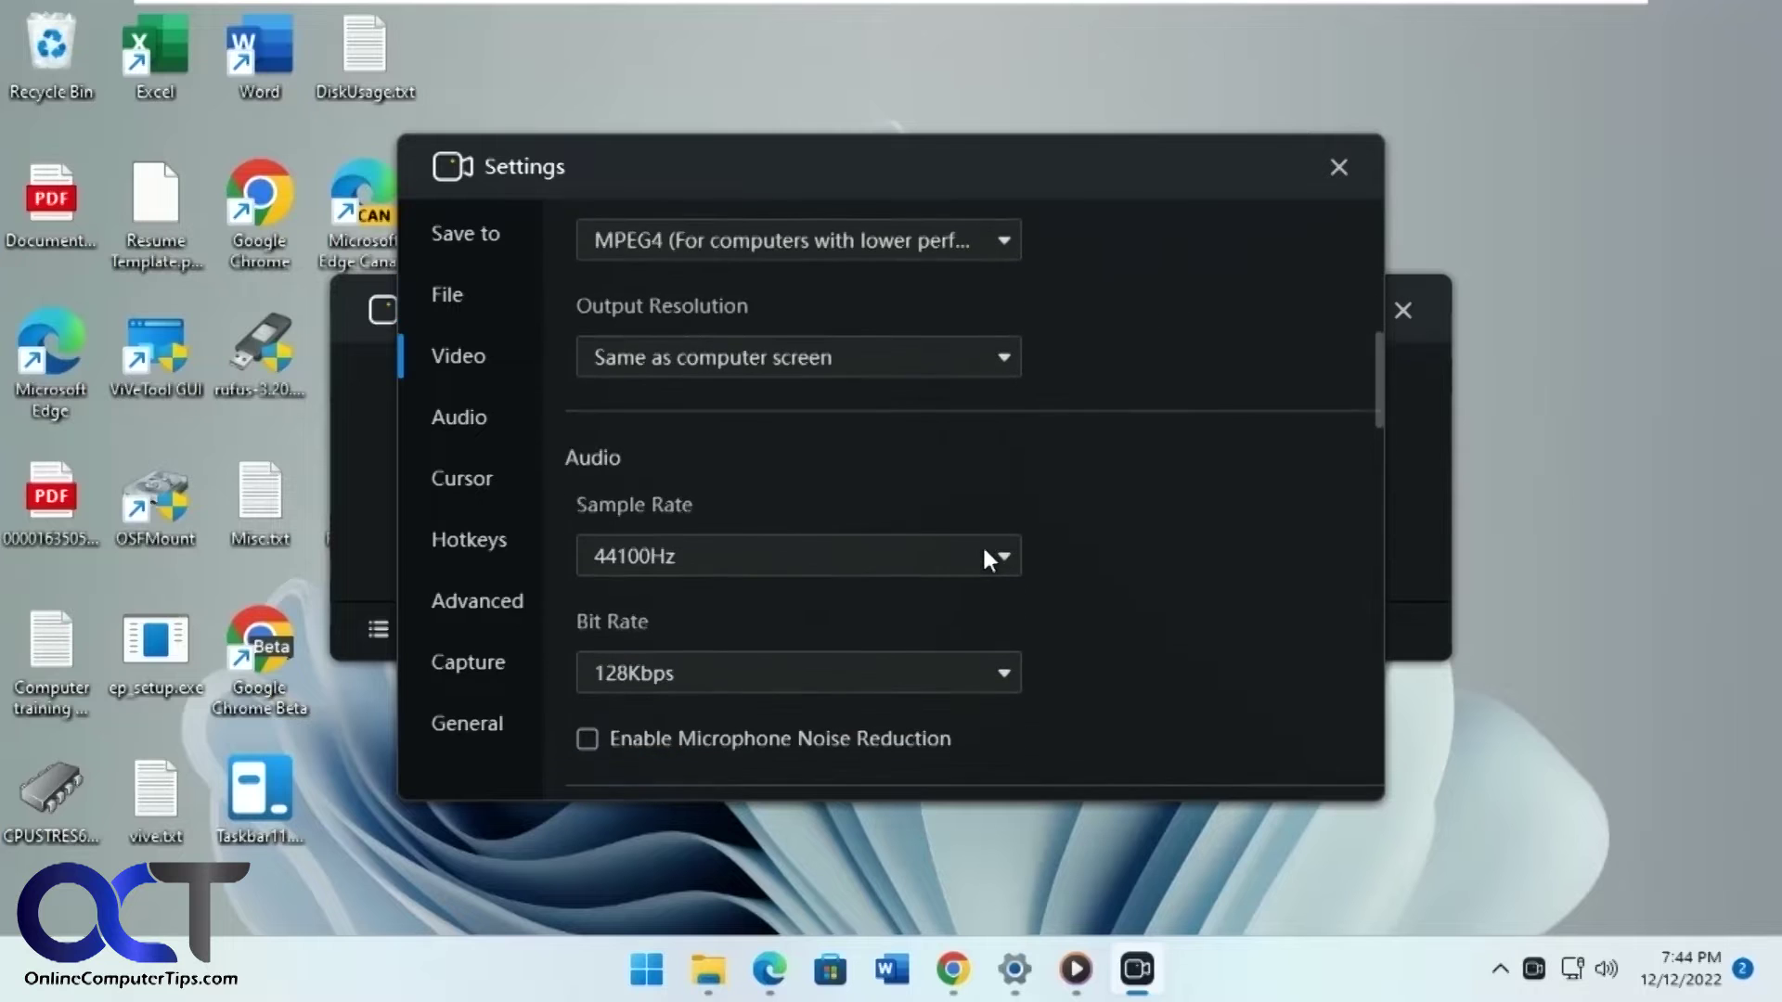
pyautogui.scroll(-3, 982, 544)
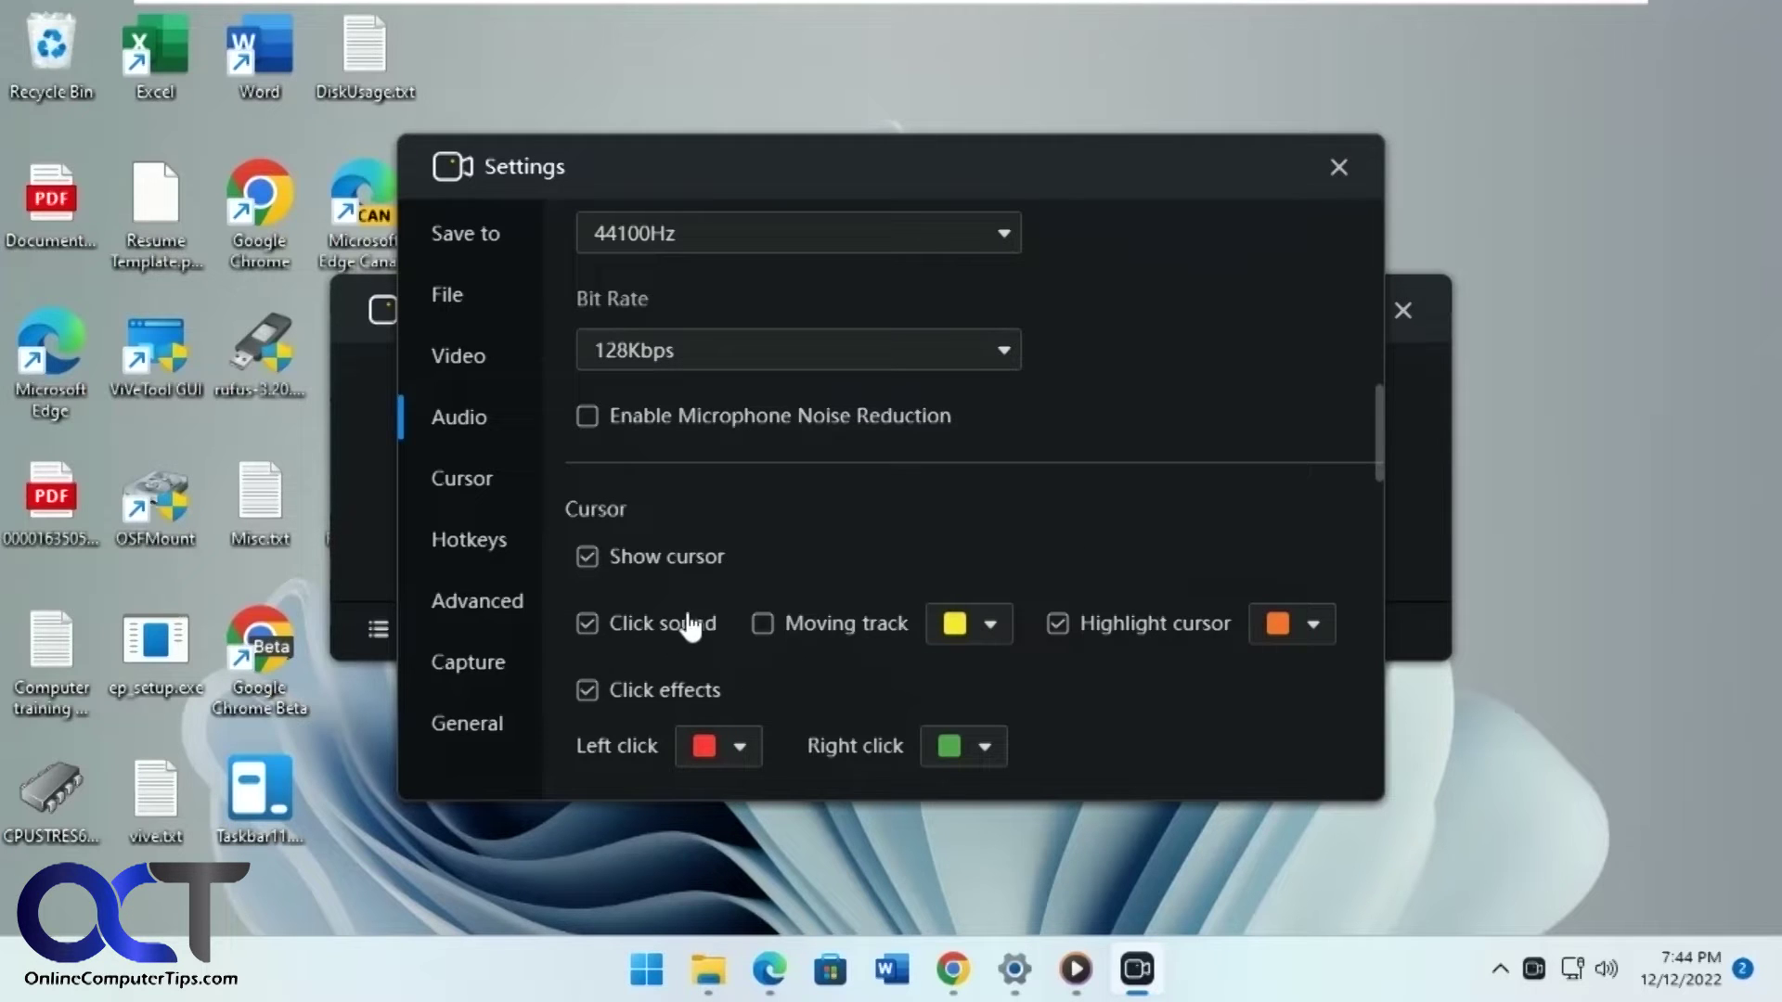
# Turn on the Cursor's Moving track option, review the remaining sections, and close Settings.
pyautogui.click(763, 624)
pyautogui.scroll(-6, 912, 573)
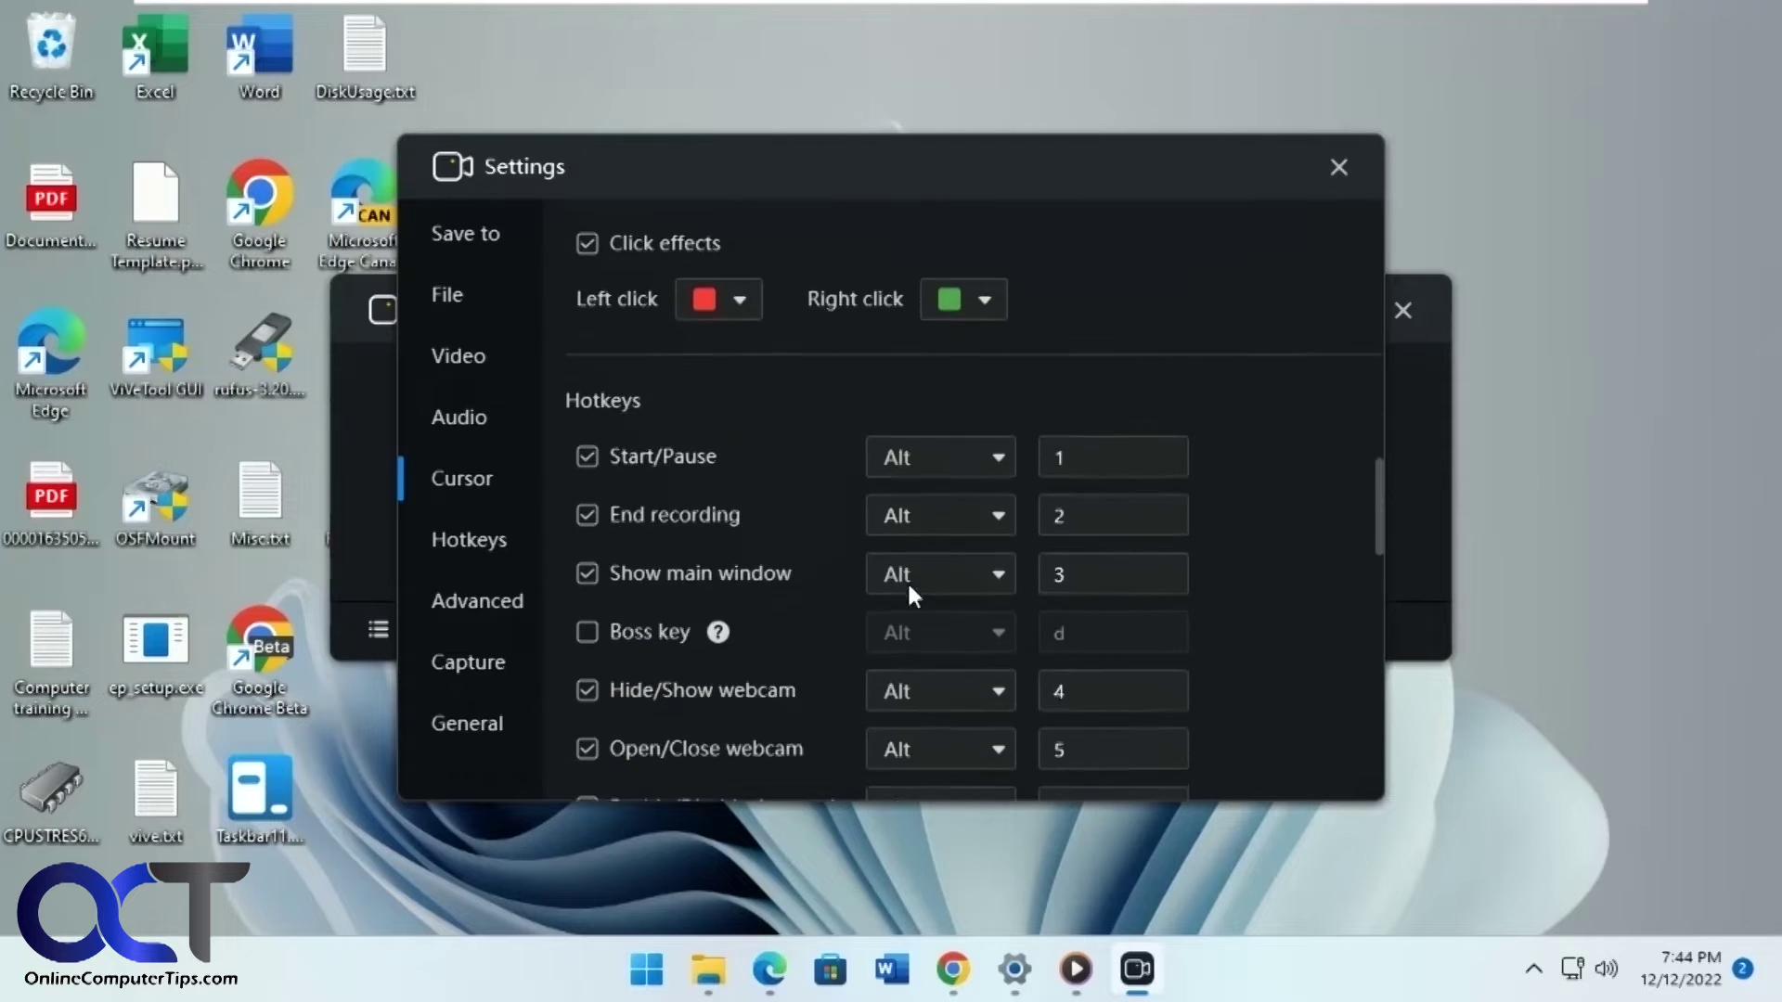
pyautogui.scroll(-5, 906, 594)
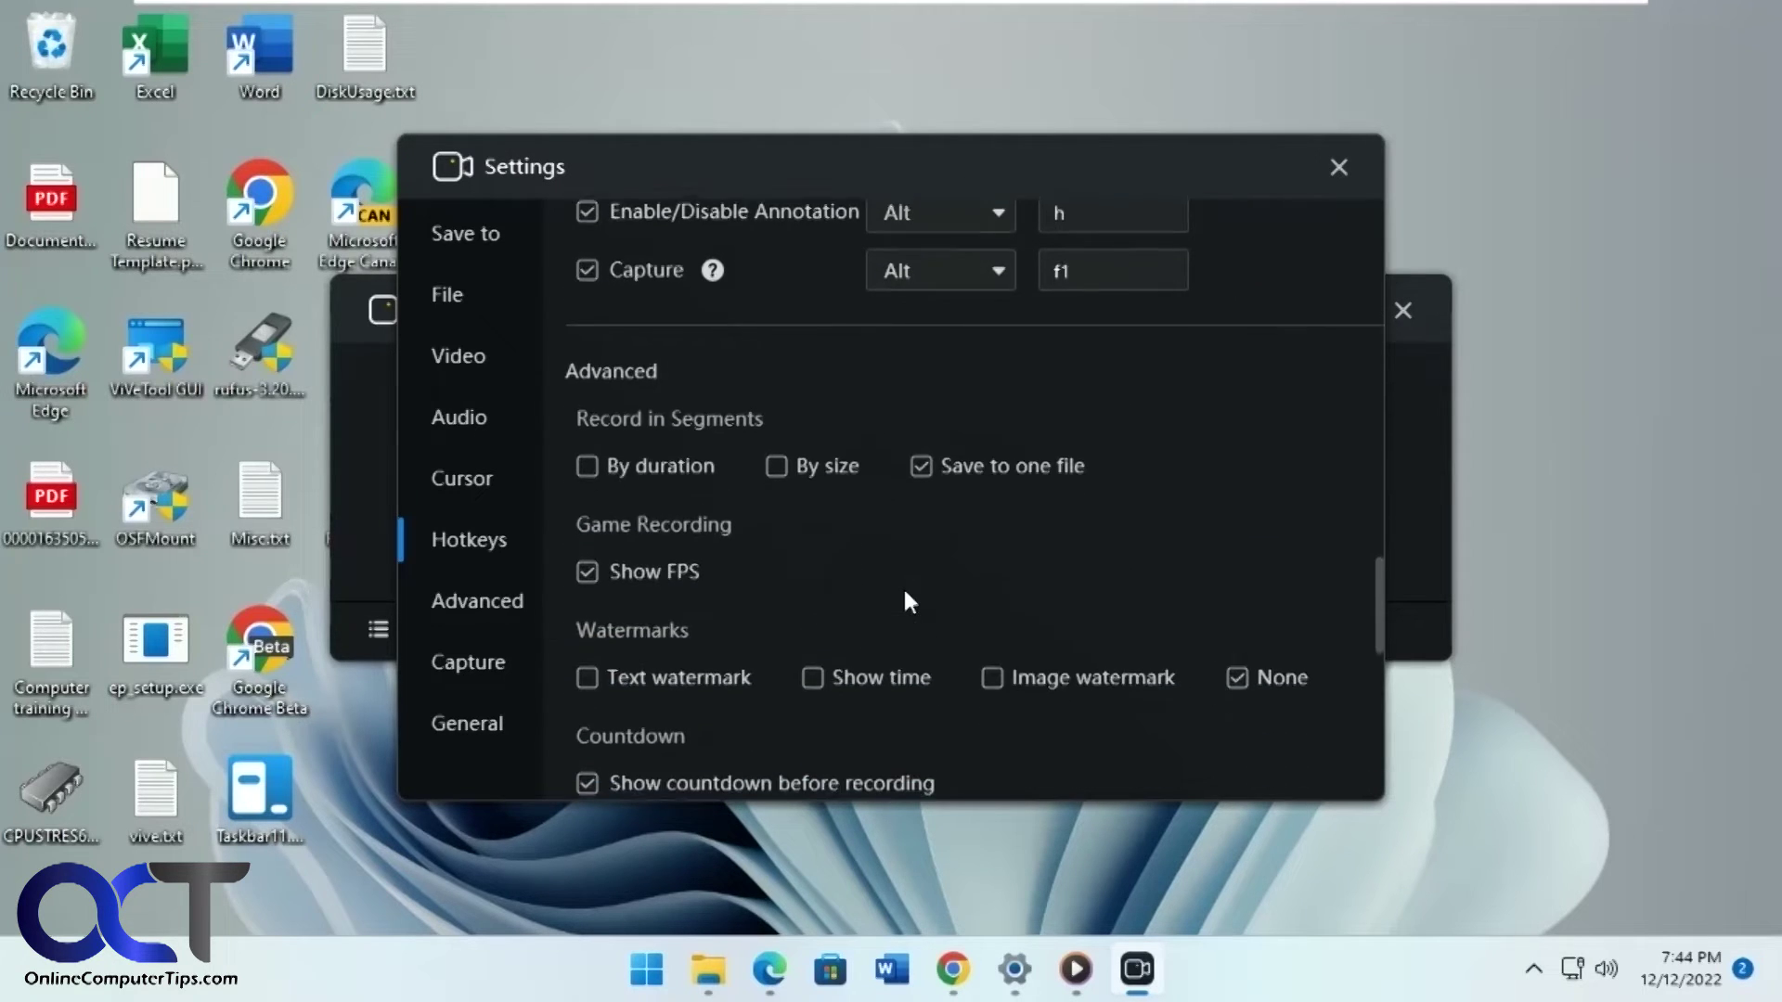
pyautogui.scroll(-1, 905, 587)
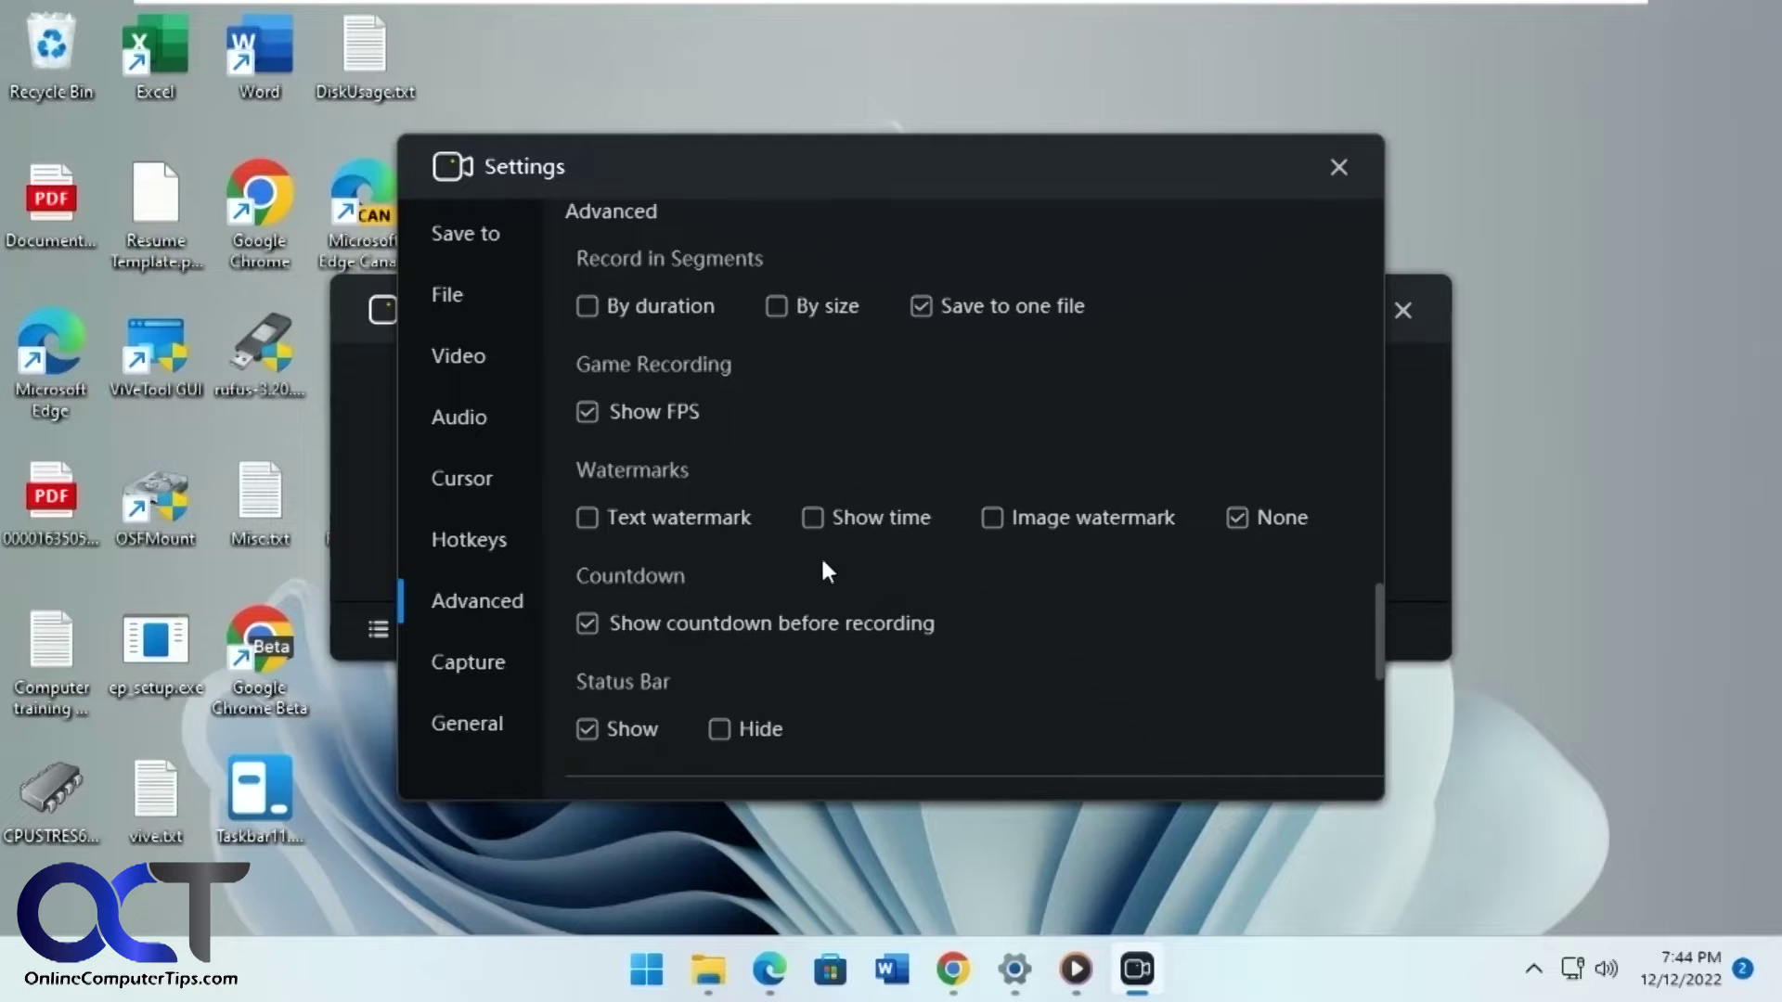
pyautogui.scroll(-1, 826, 564)
pyautogui.scroll(-4, 829, 576)
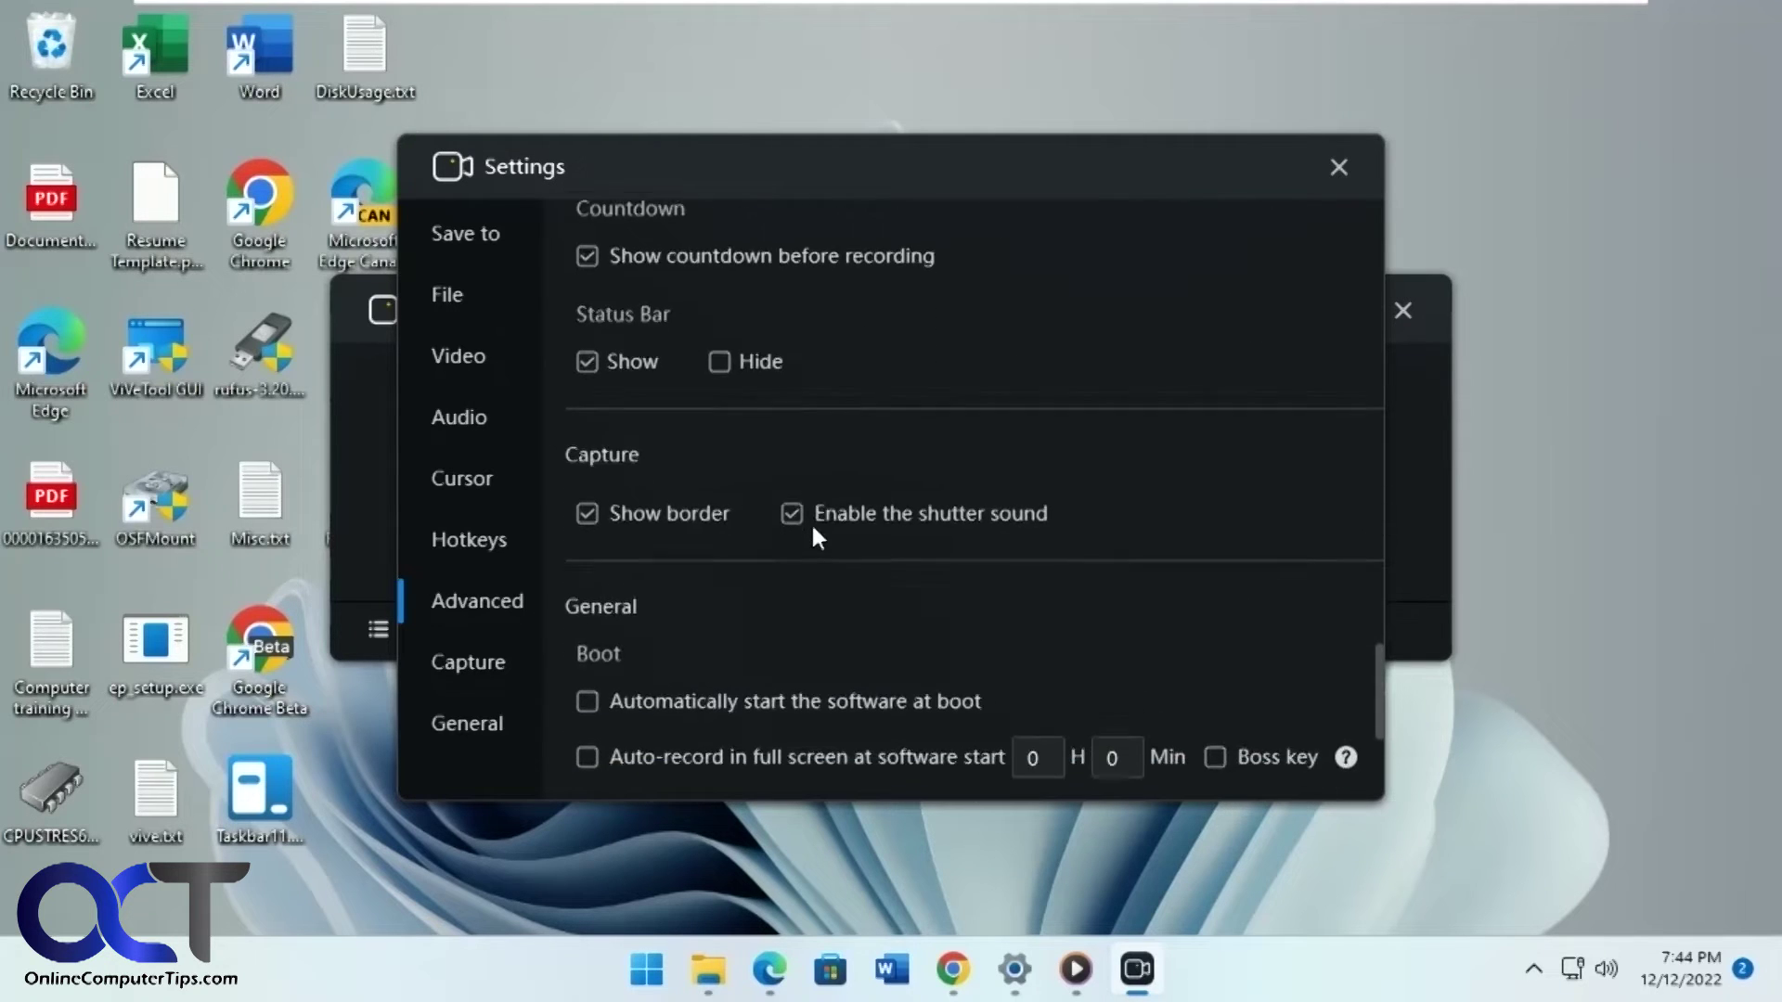
pyautogui.scroll(-3, 816, 532)
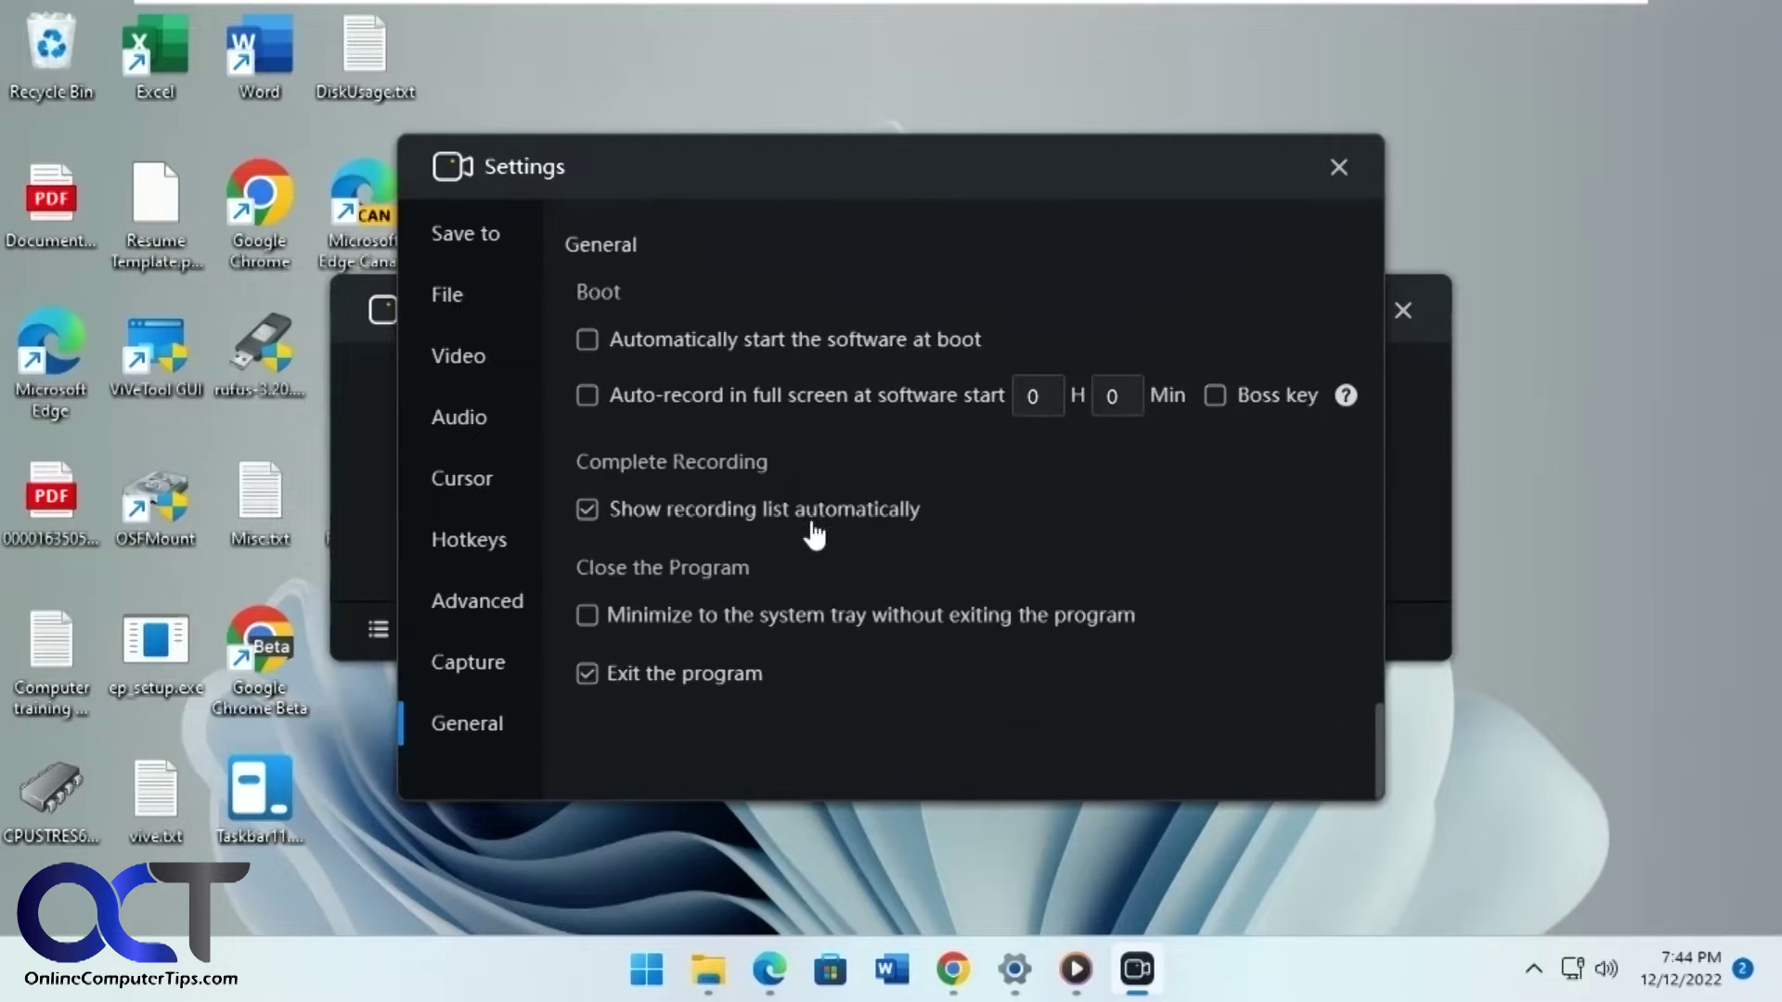
pyautogui.scroll(4, 813, 536)
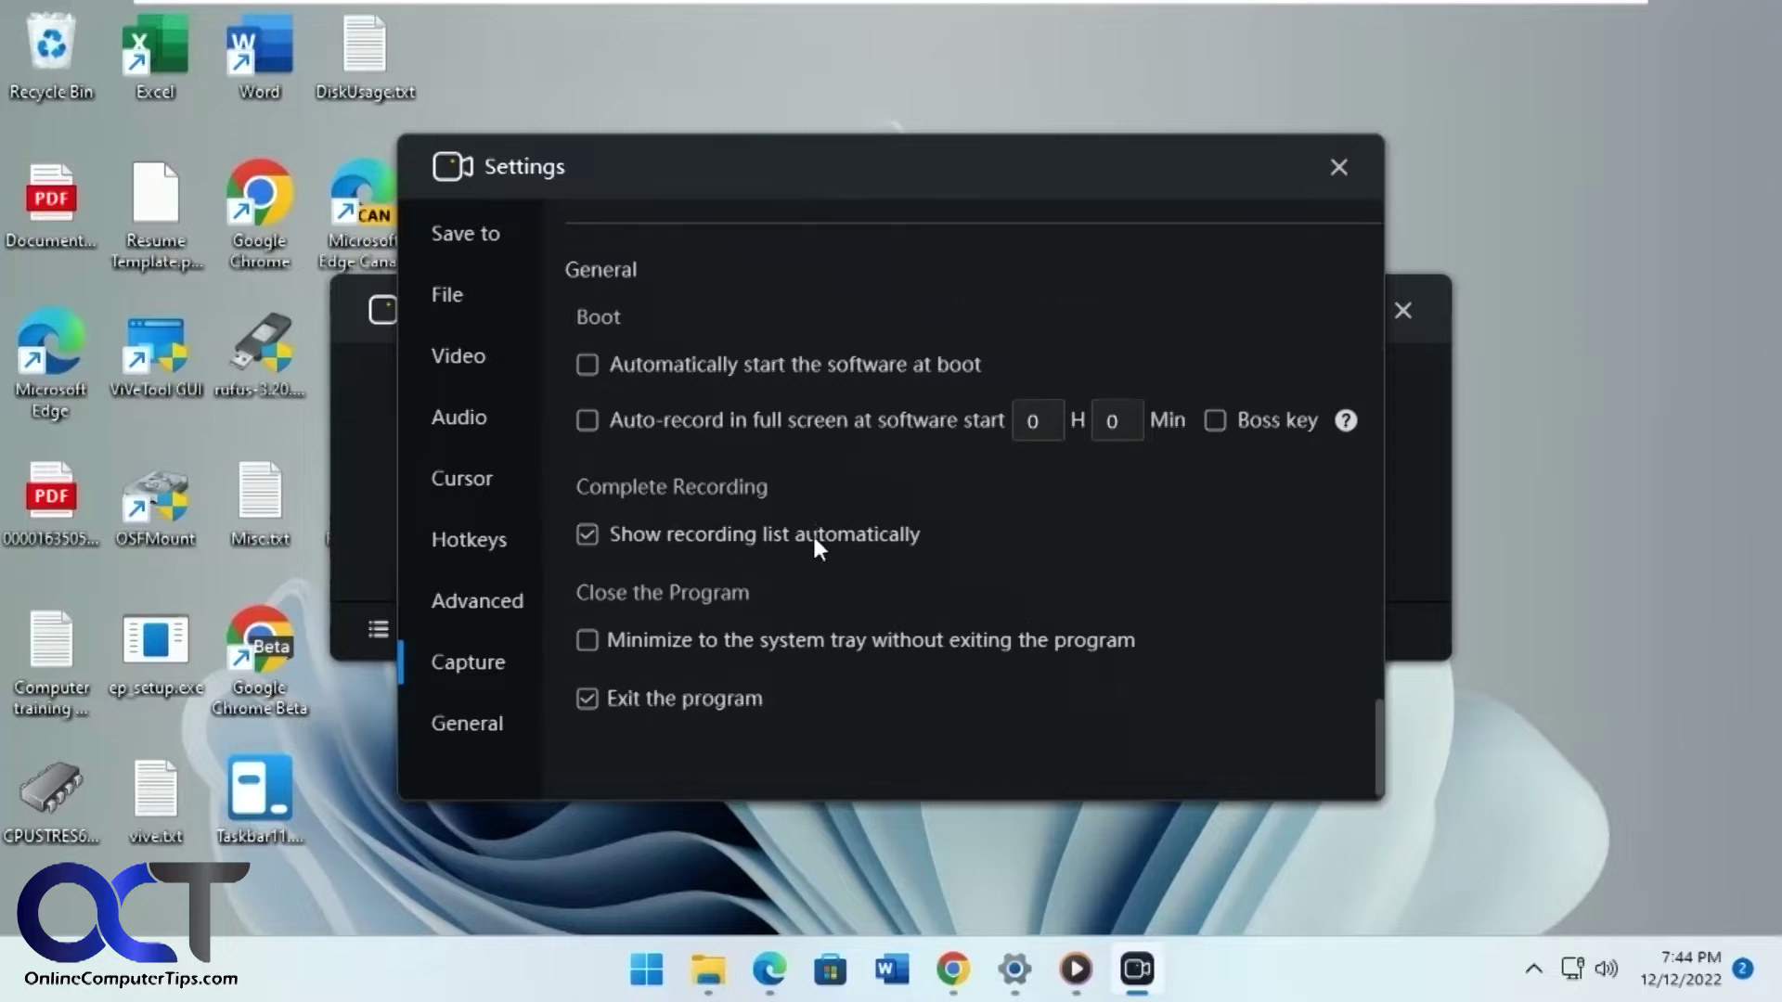
pyautogui.click(1339, 168)
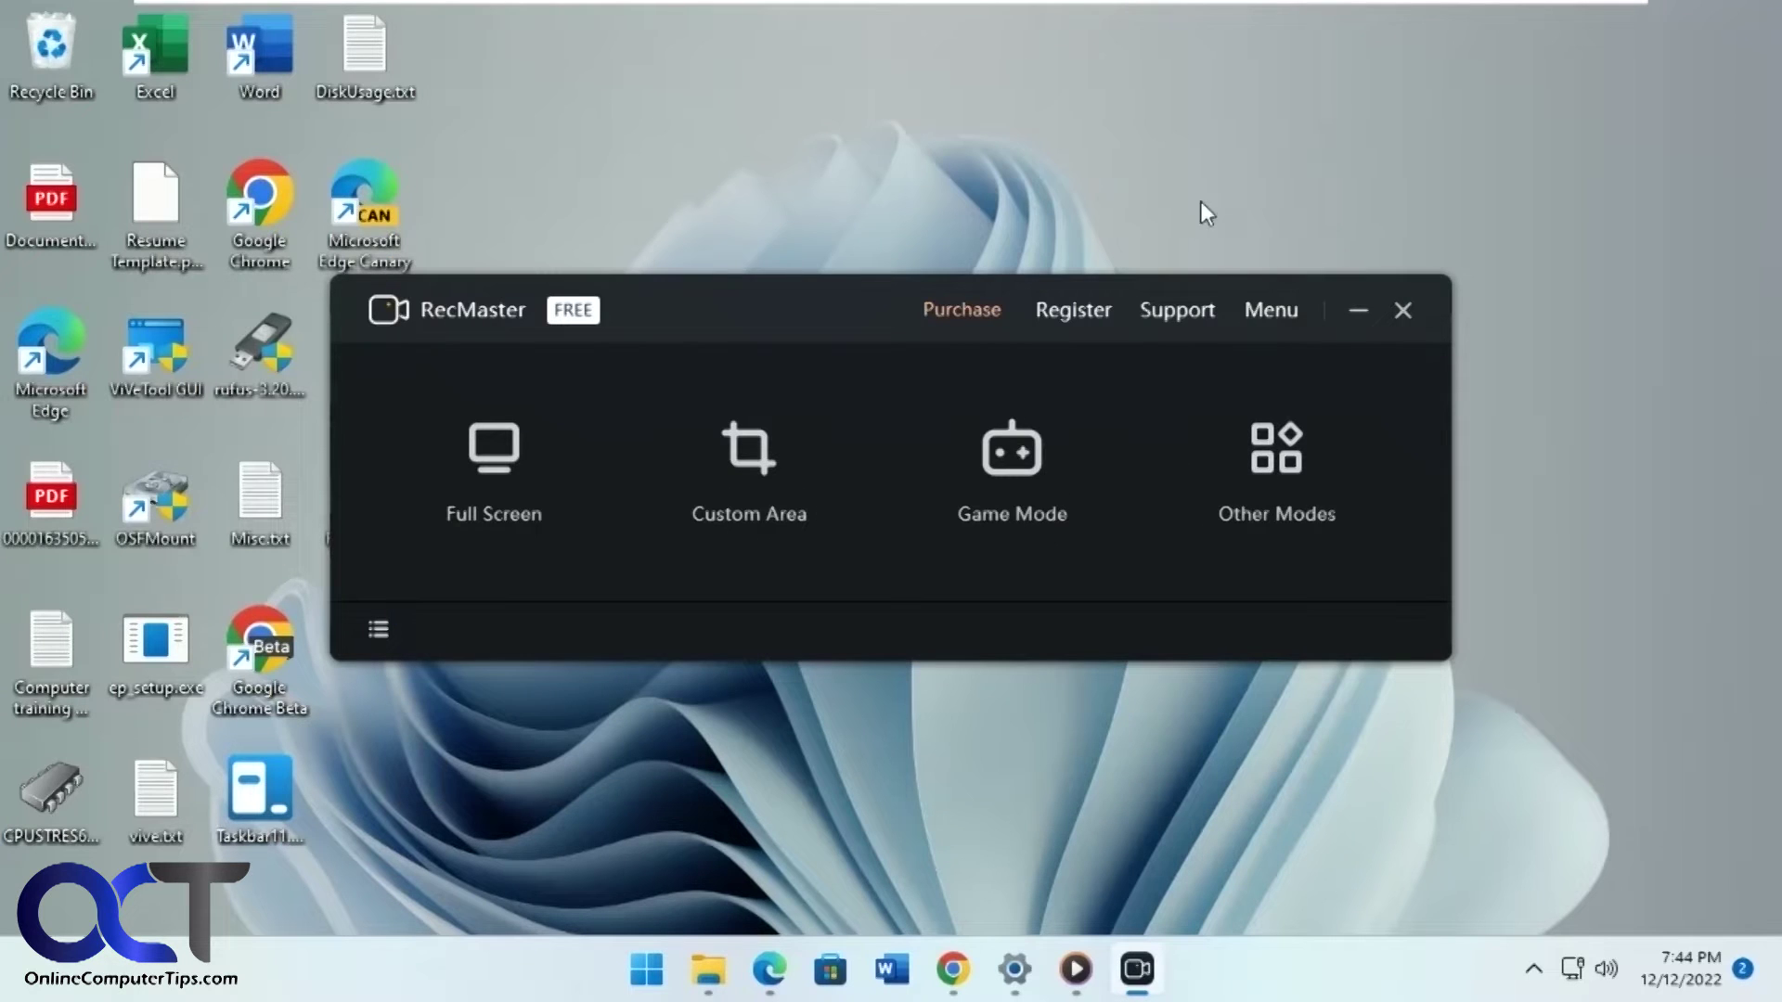
# Choose Full Screen recording of Monitor1 at 1280X720 and start recording past the trial notice.
pyautogui.click(487, 460)
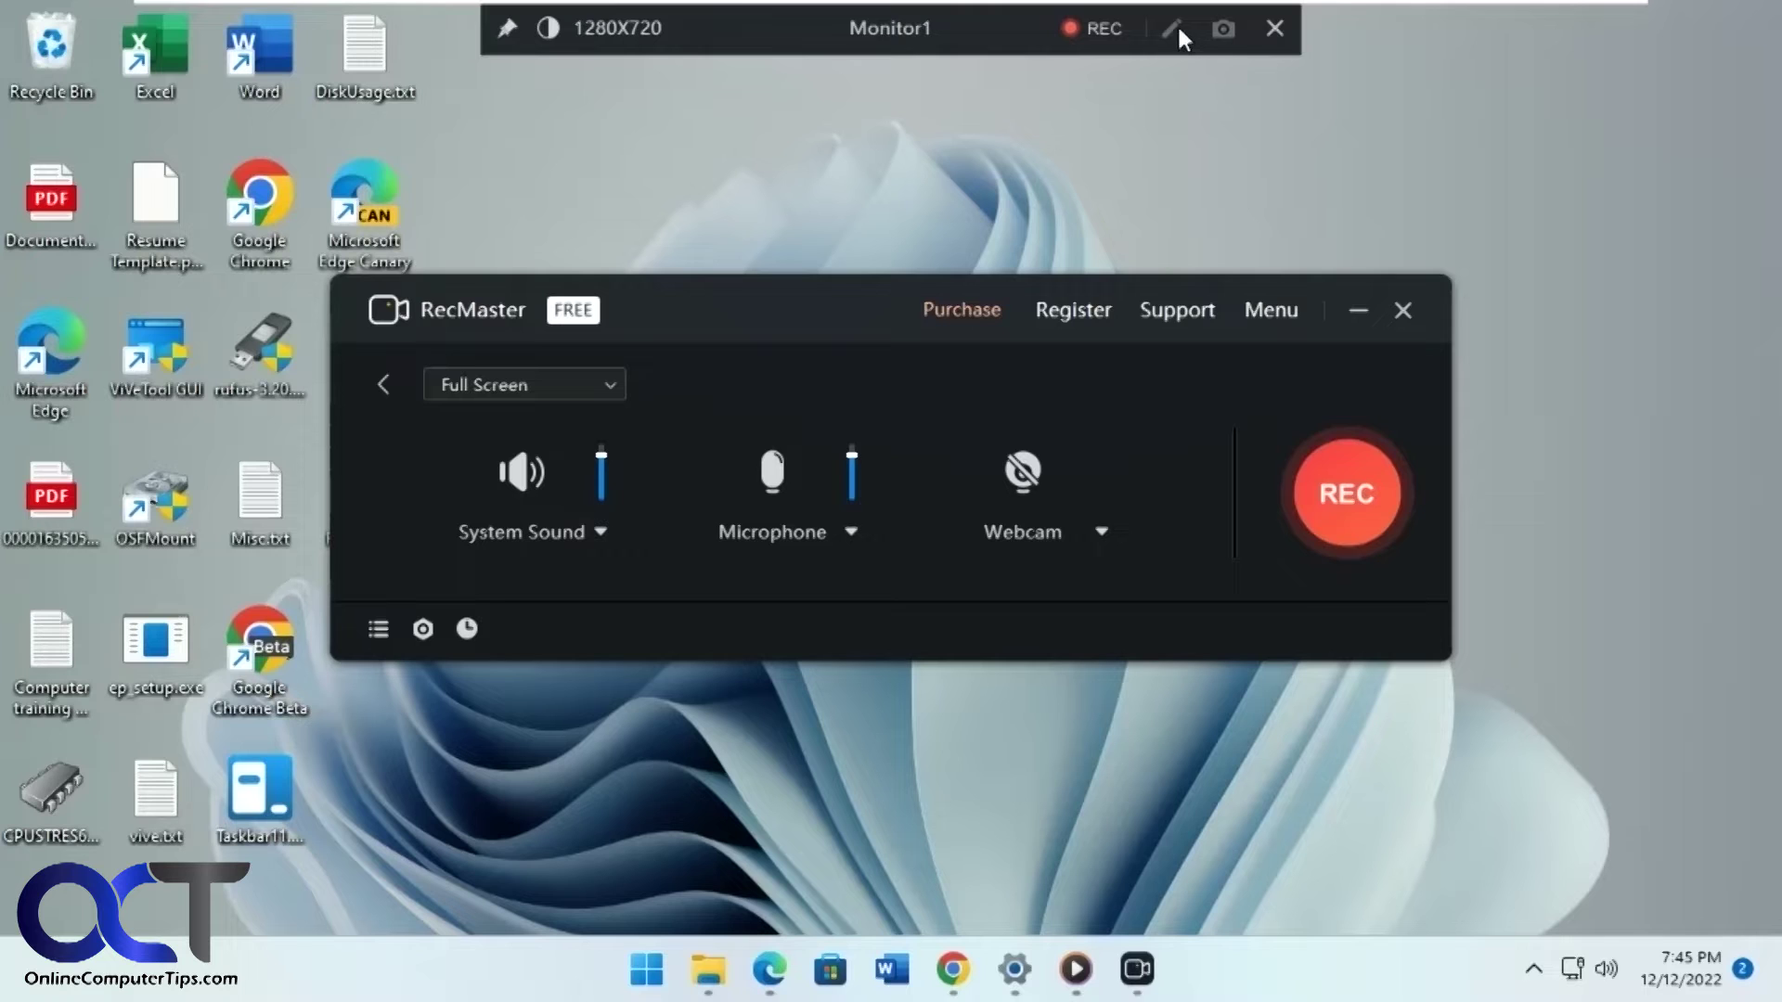
pyautogui.click(1348, 487)
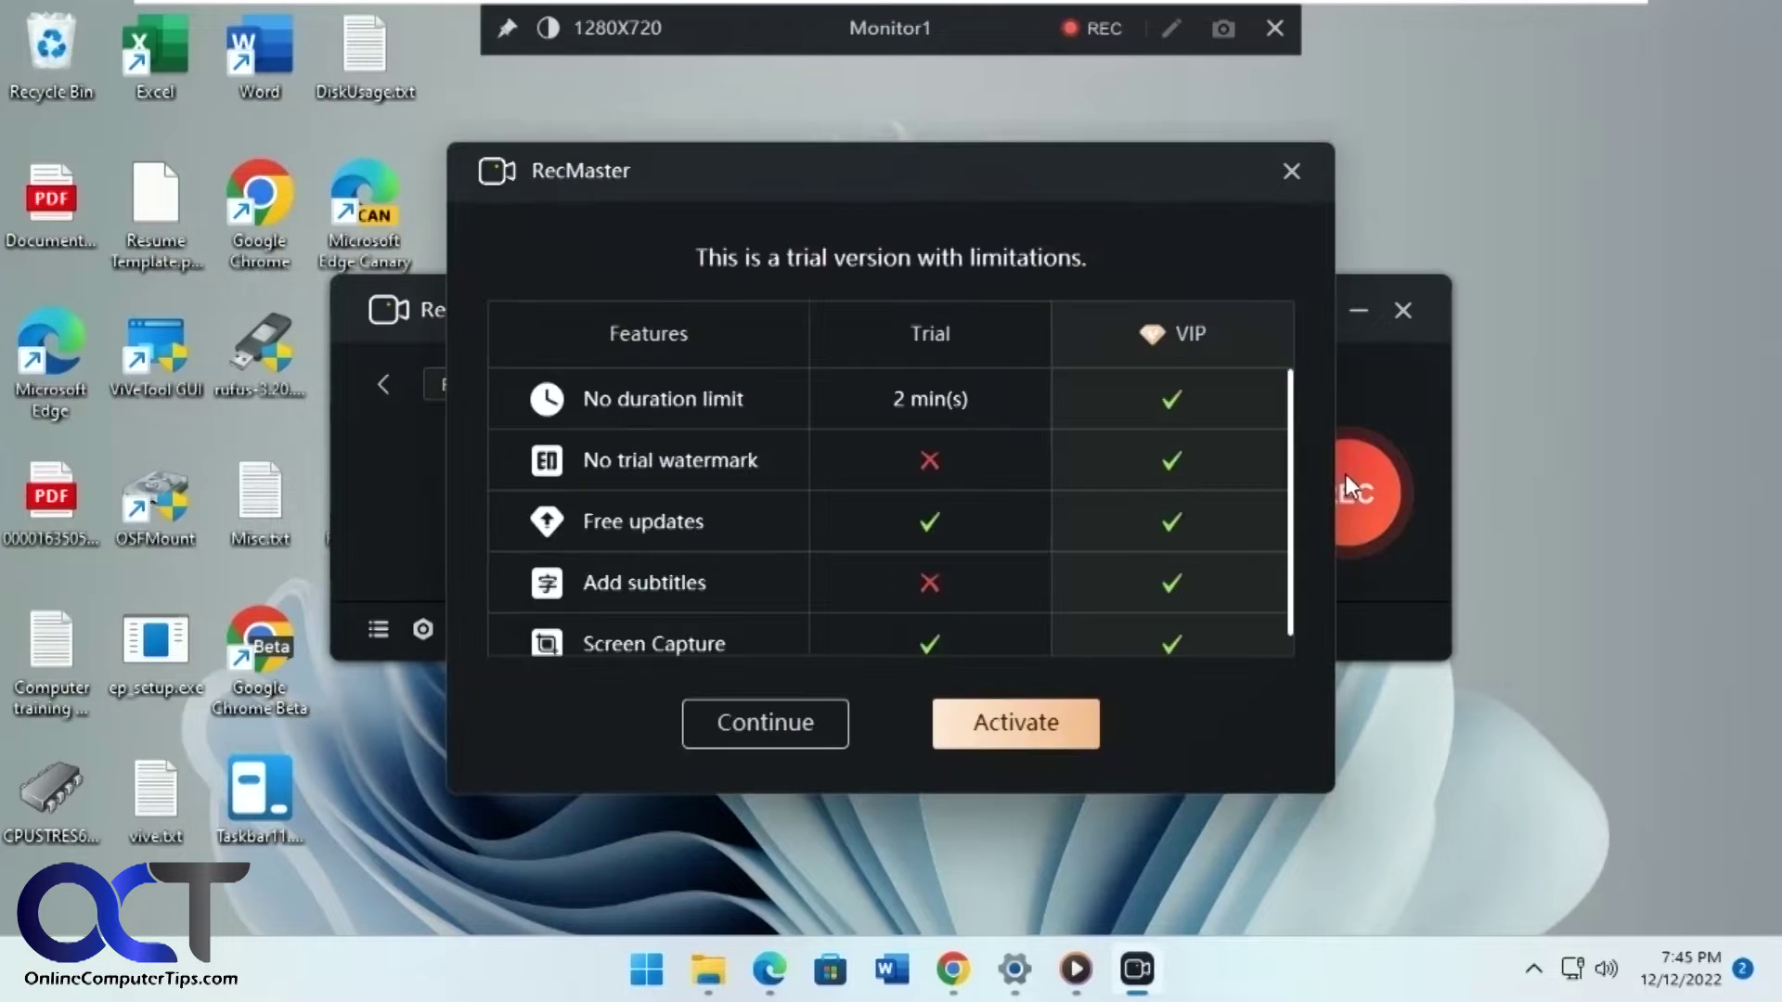
pyautogui.click(785, 721)
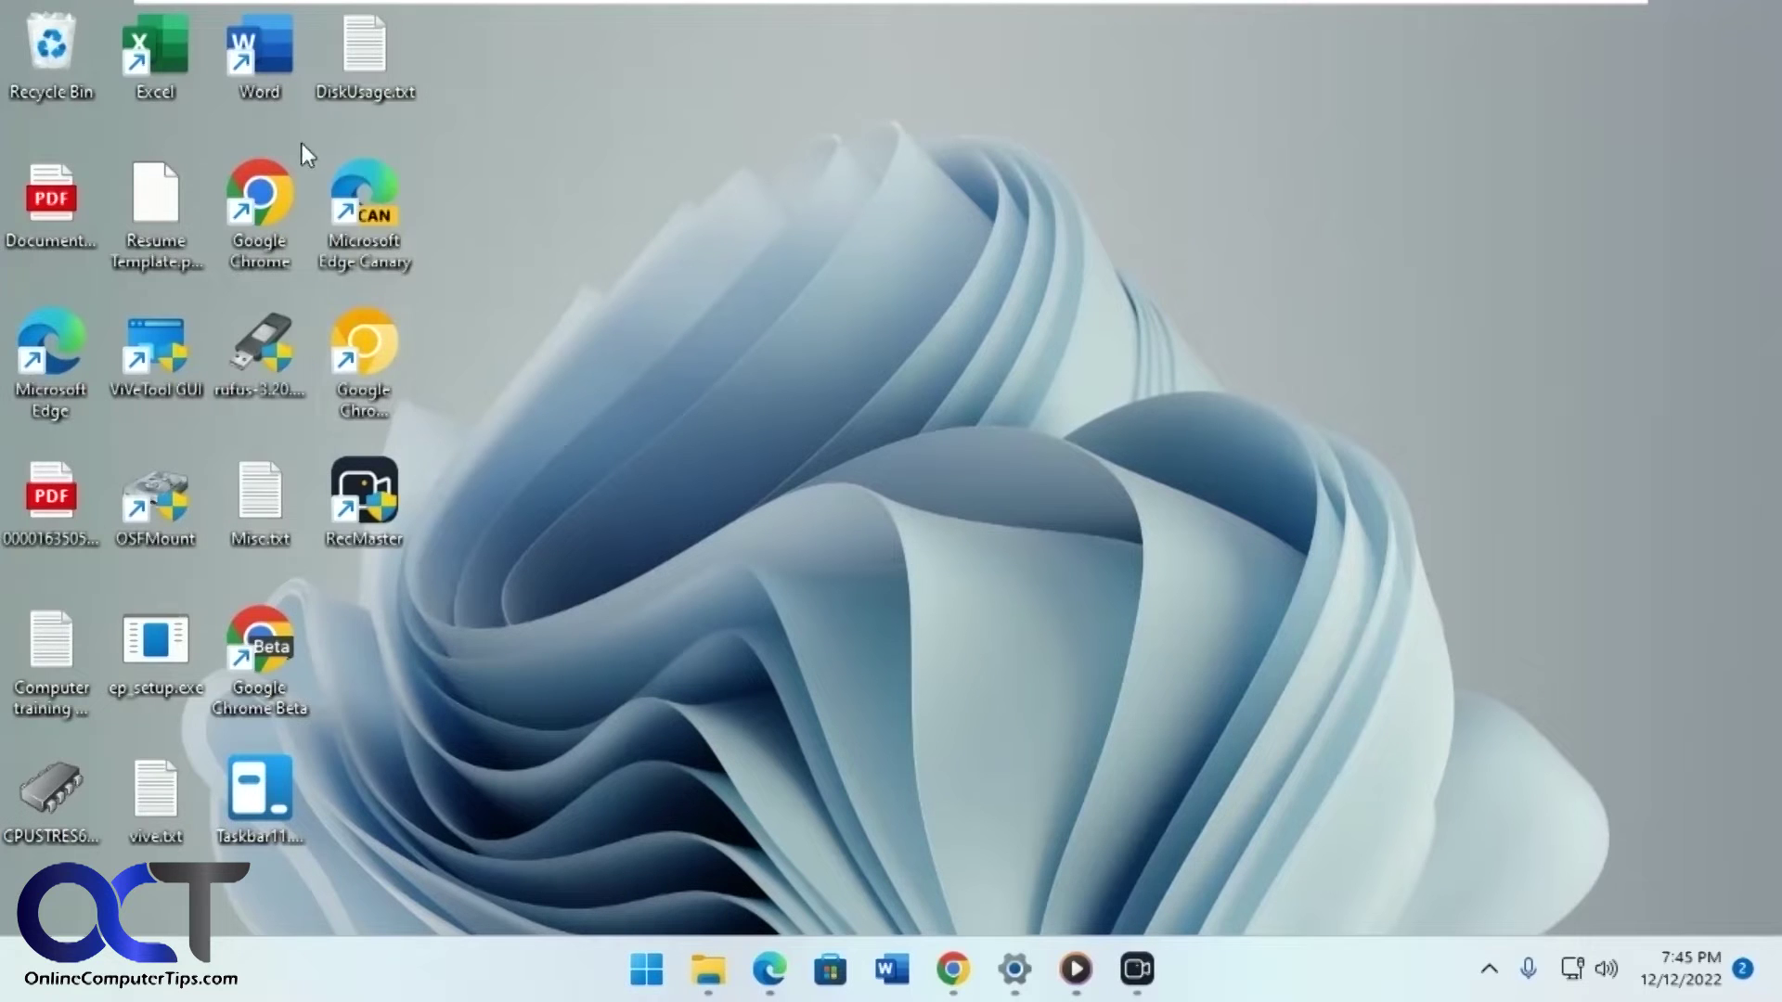
# Open and close DiskUsage.txt, then launch Excel and dismiss its start screen.
pyautogui.doubleClick(377, 81)
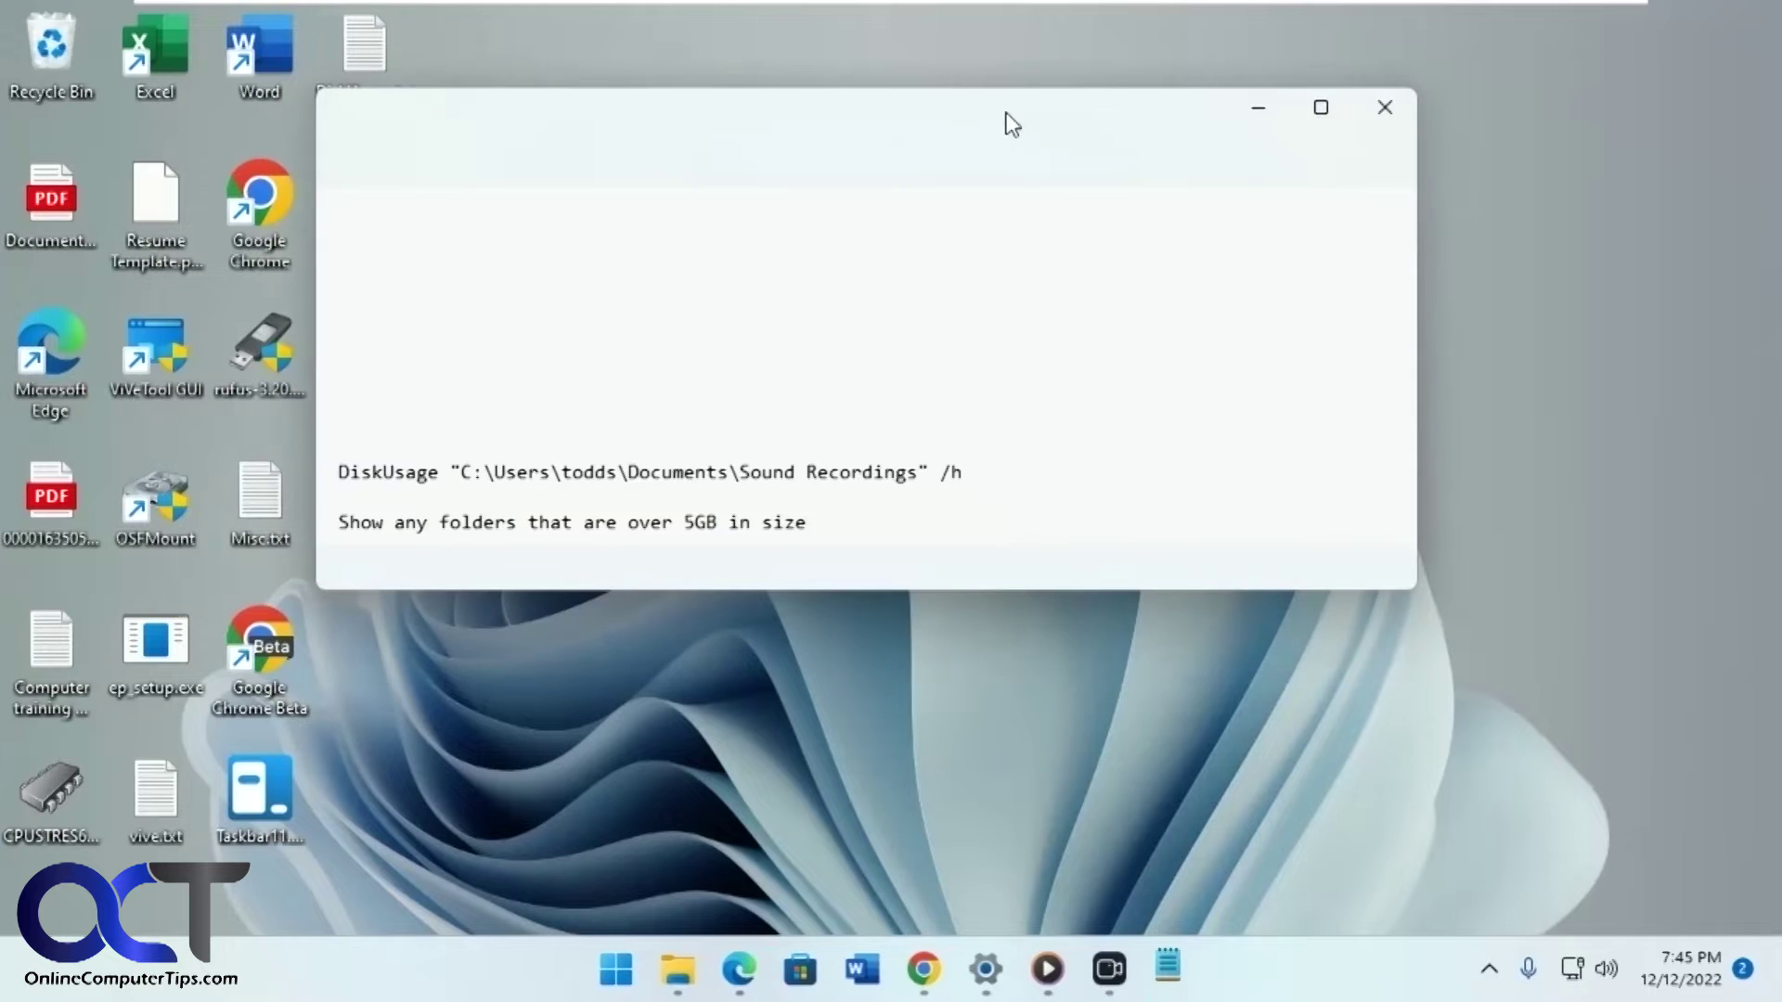
pyautogui.click(1388, 109)
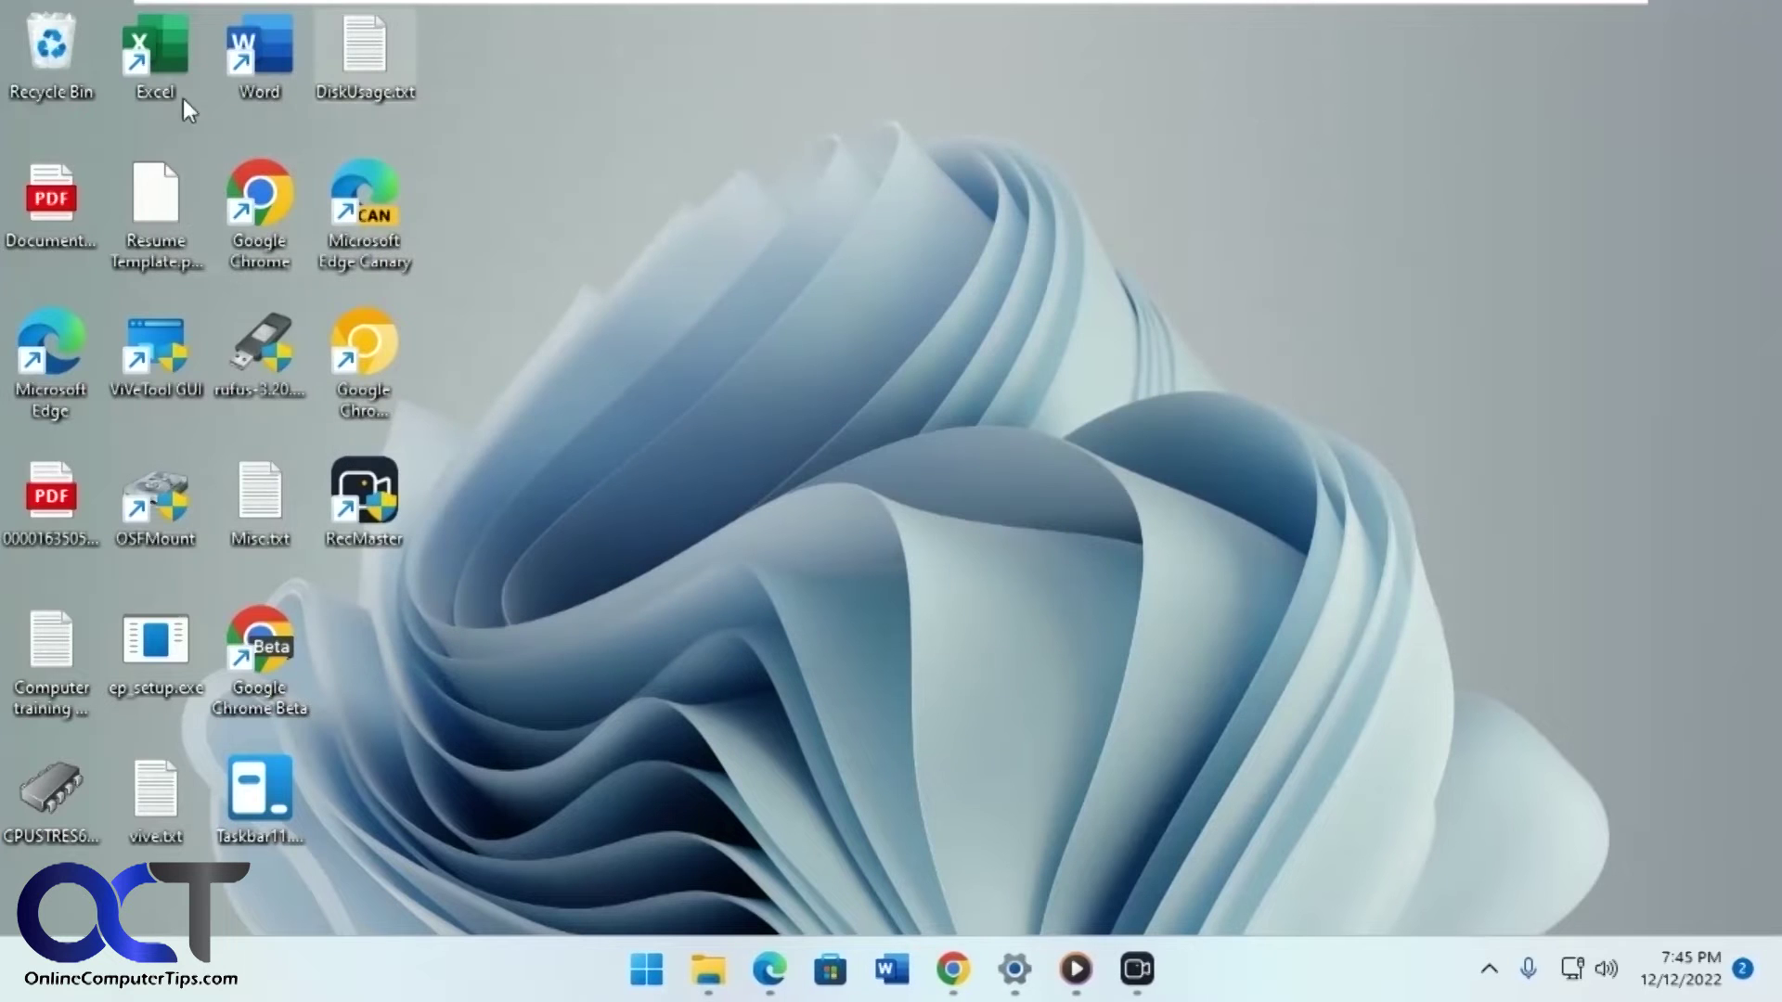
pyautogui.doubleClick(166, 76)
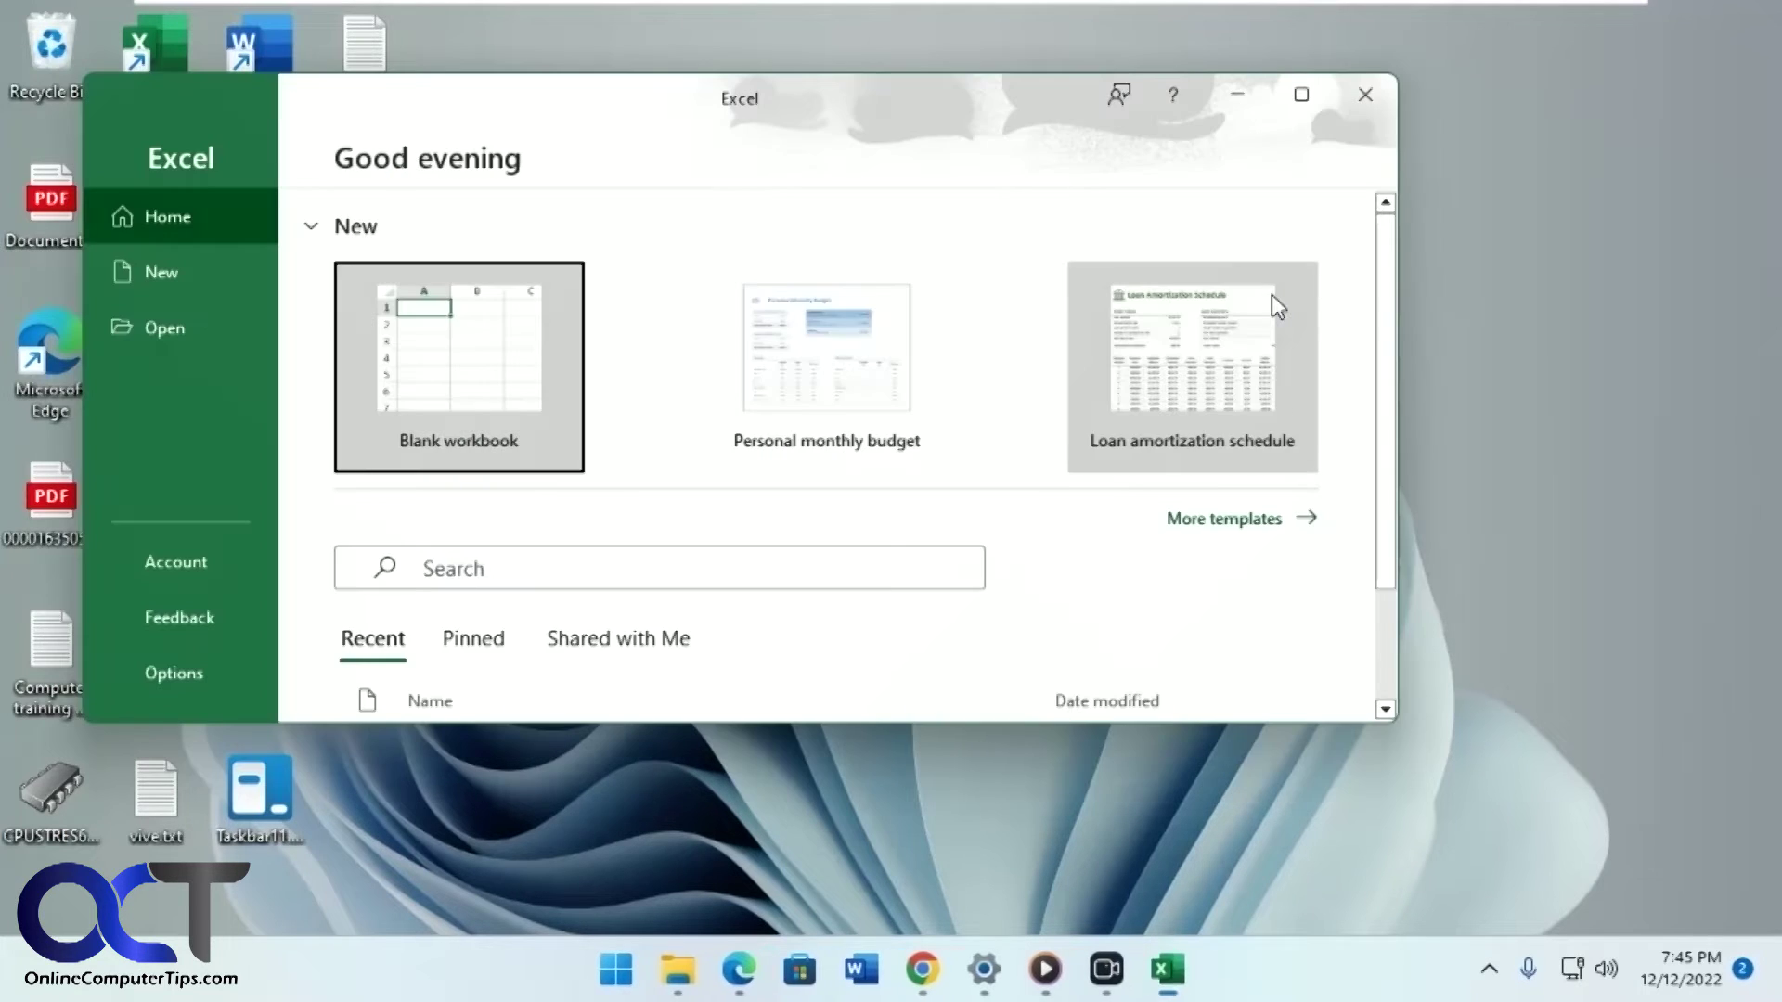
pyautogui.click(1364, 96)
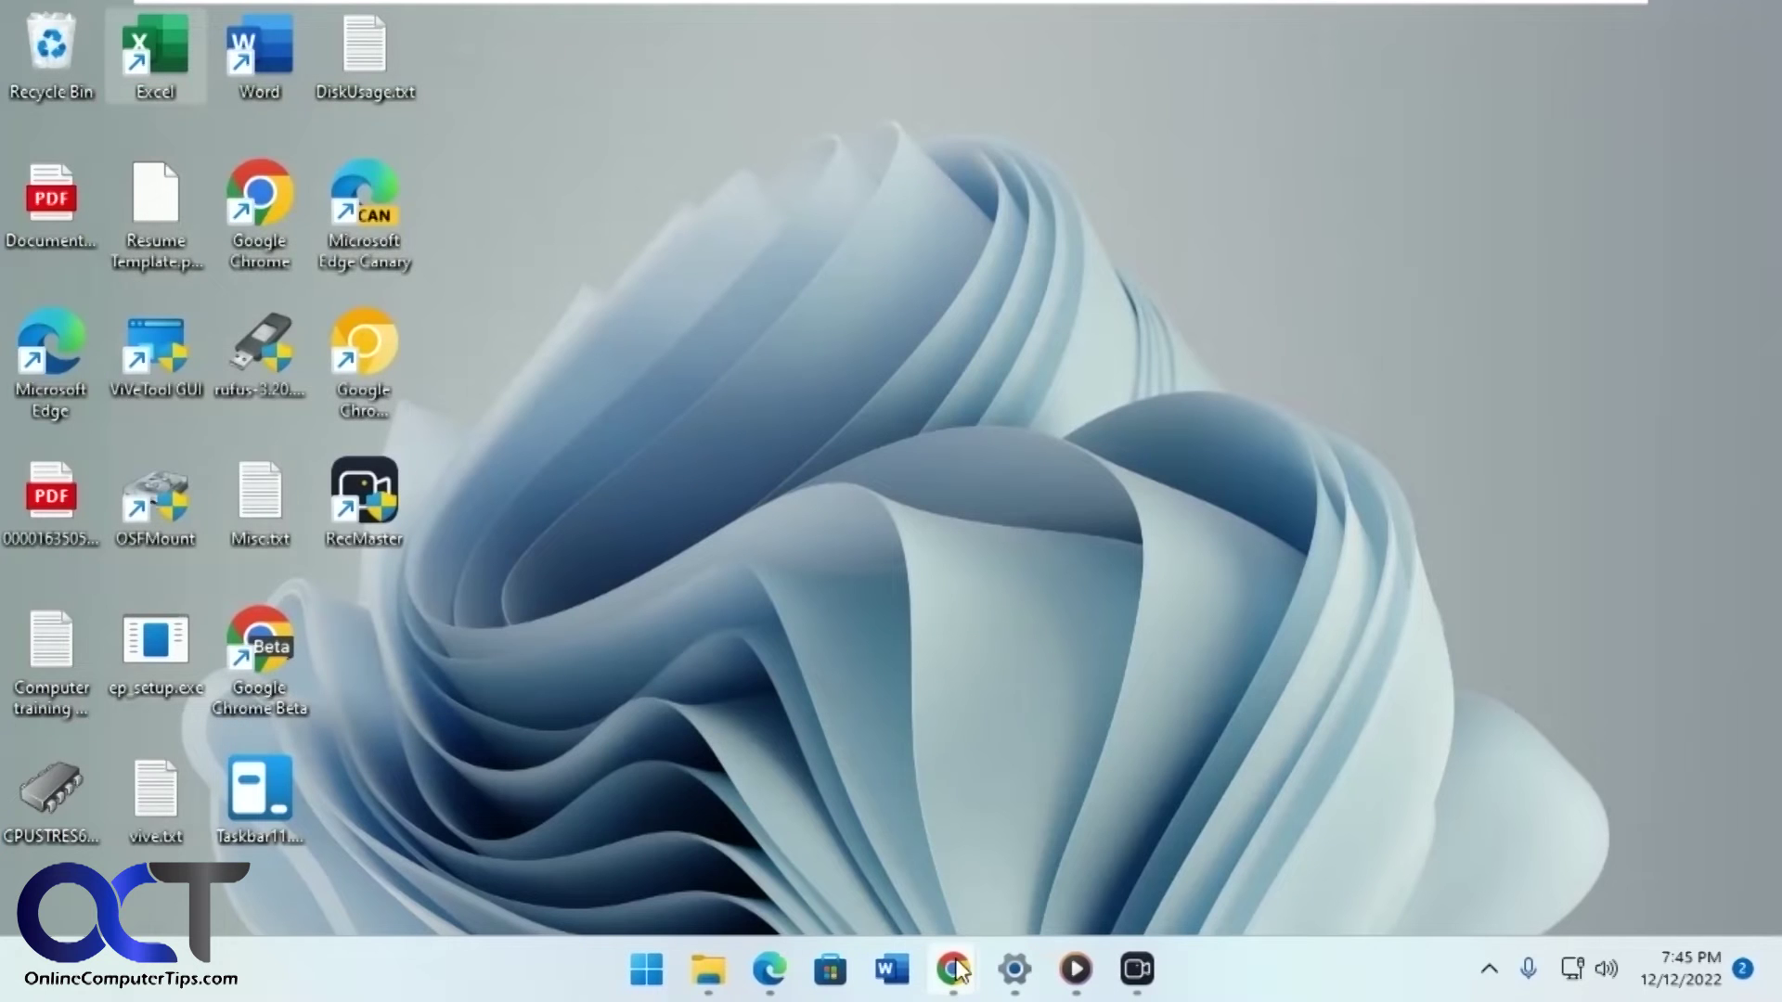
# Resume 'Dogs playing: Episode 60', jump ahead to about 4:30, and watch full screen.
pyautogui.moveTo(959, 971)
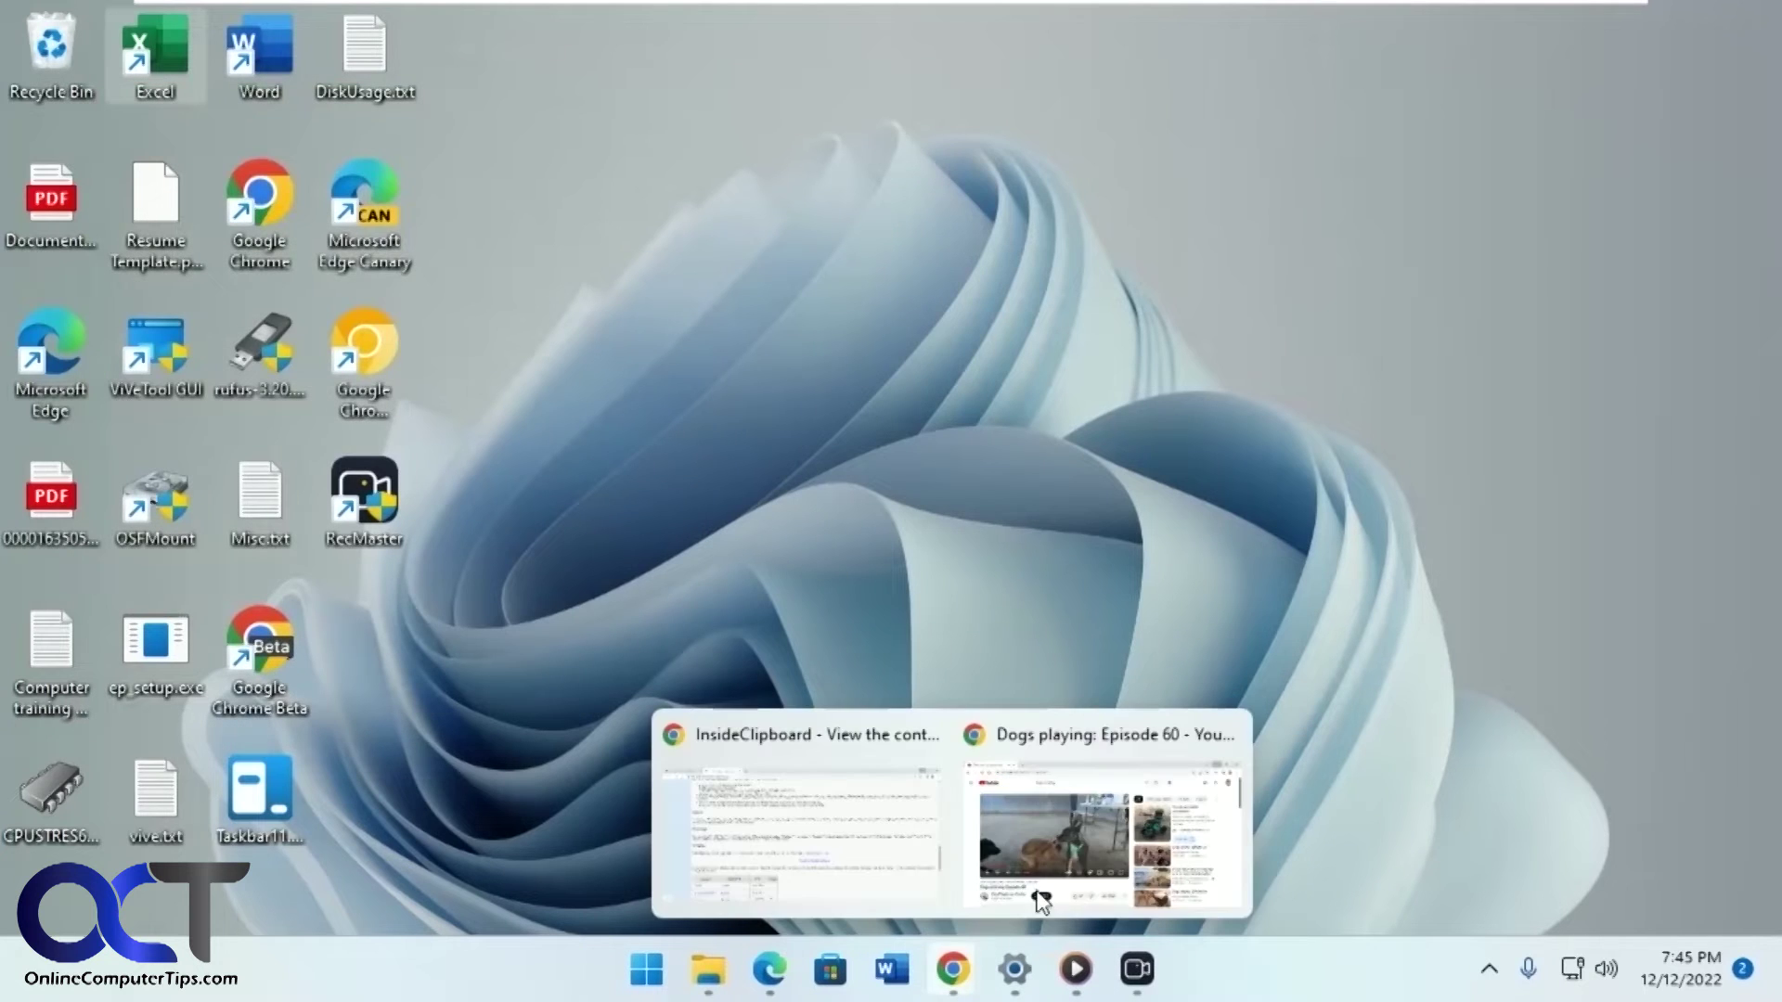
pyautogui.click(1040, 896)
pyautogui.click(177, 721)
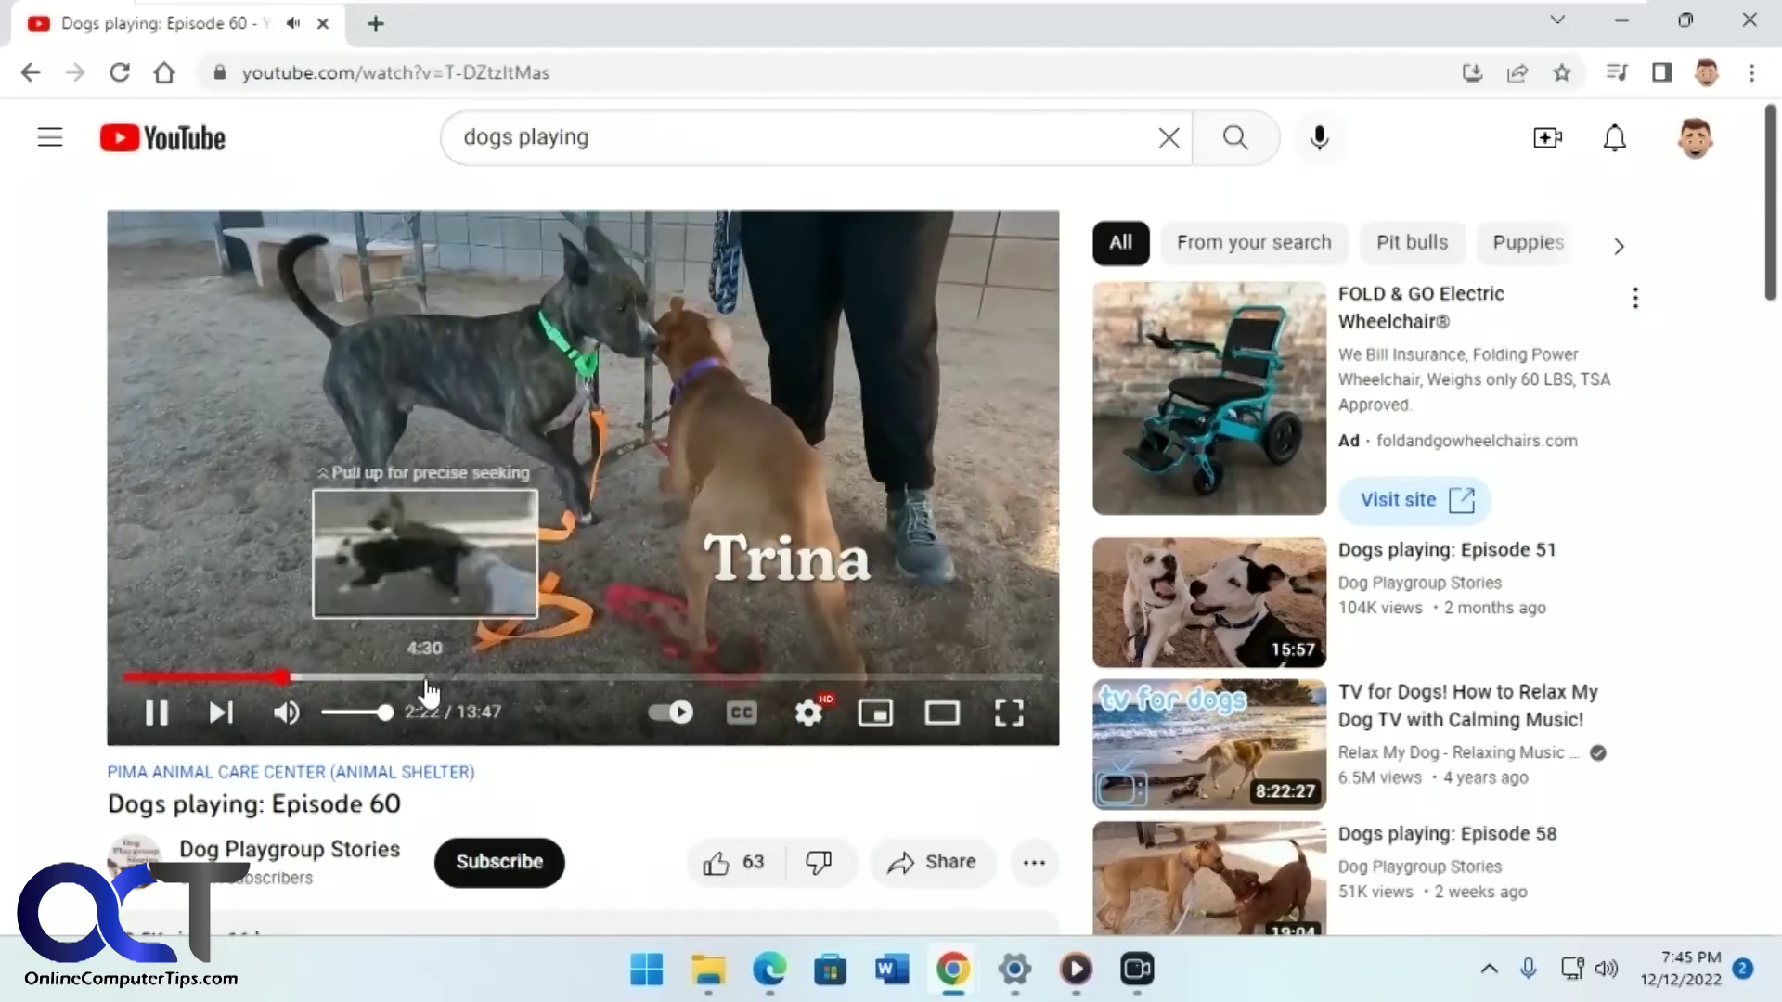
pyautogui.click(427, 687)
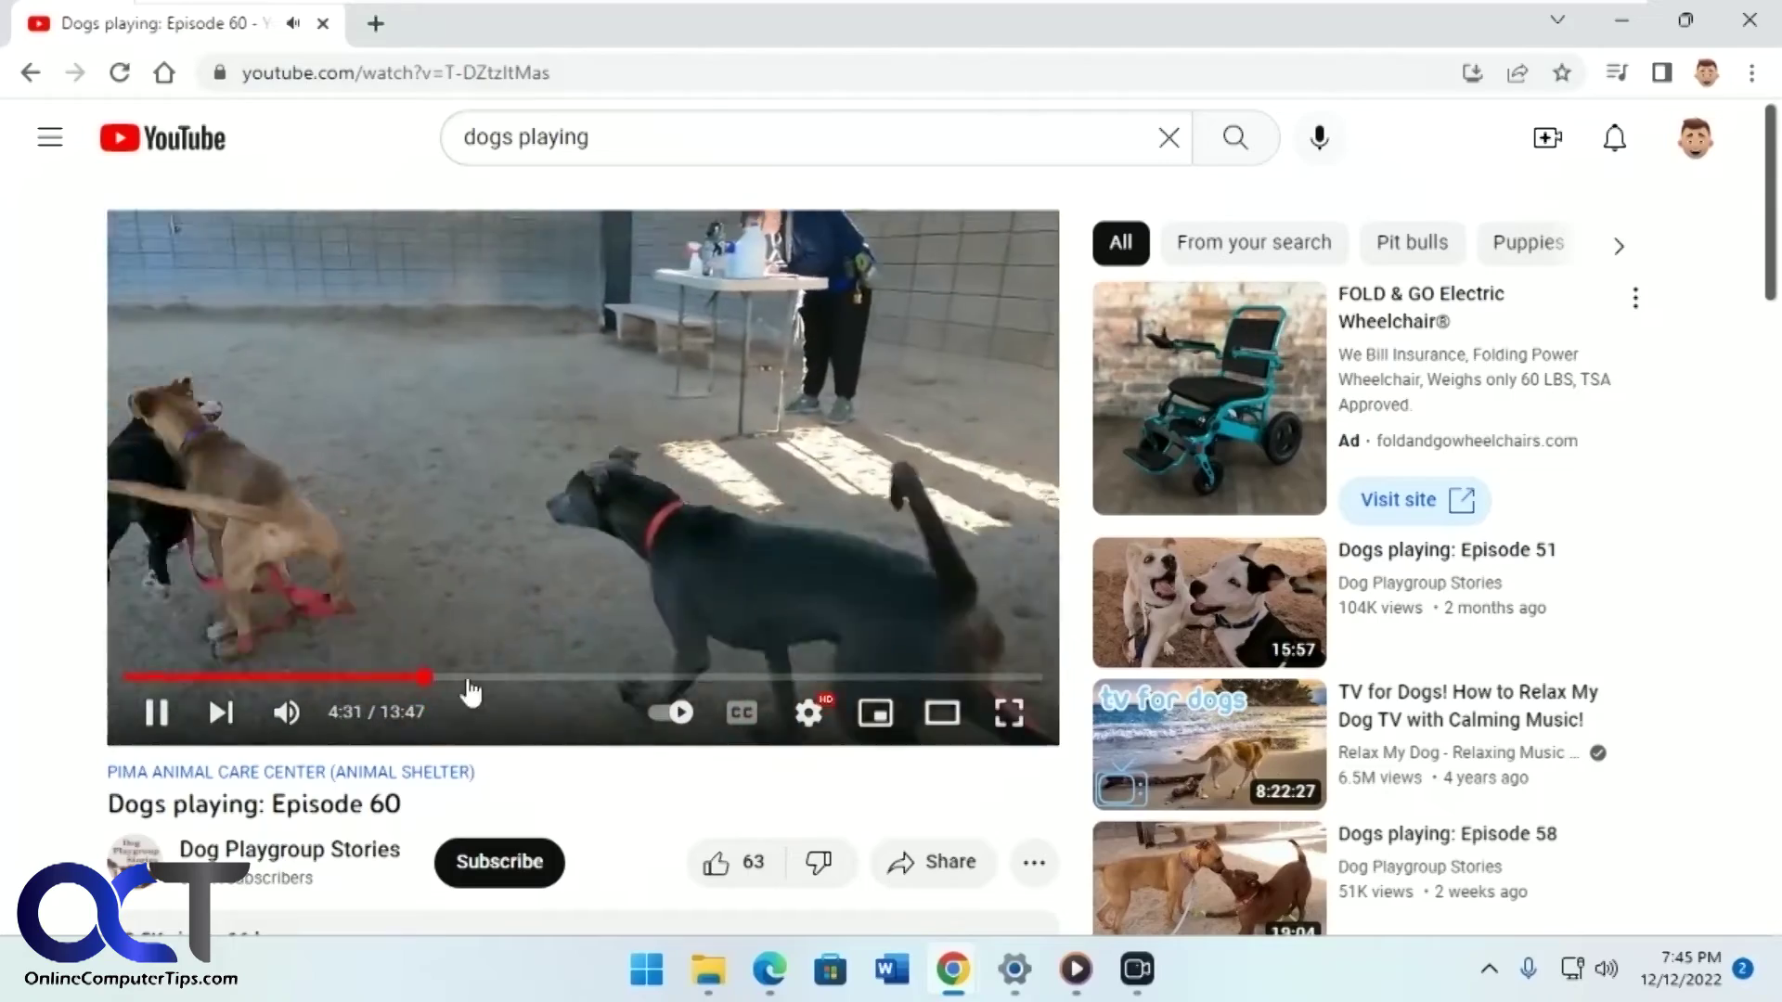
pyautogui.click(1012, 715)
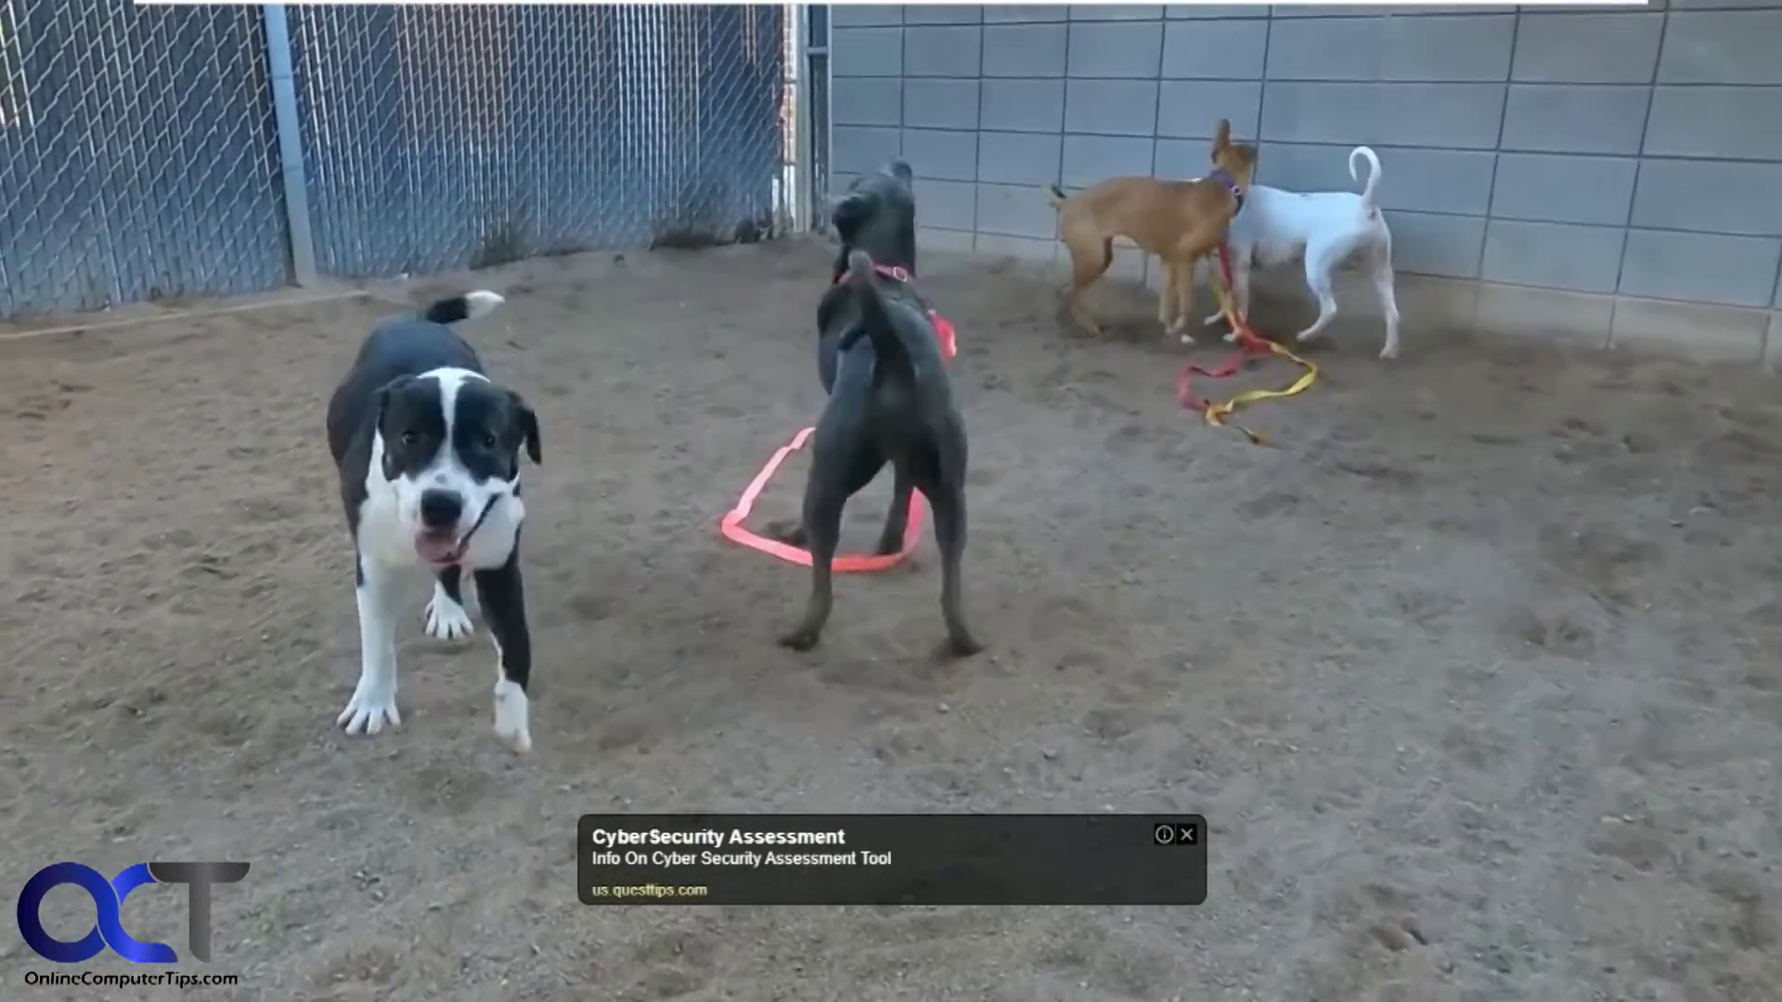
# Exit full screen, pause the video at 4:48, and minimise the browser.
pyautogui.press('Escape')
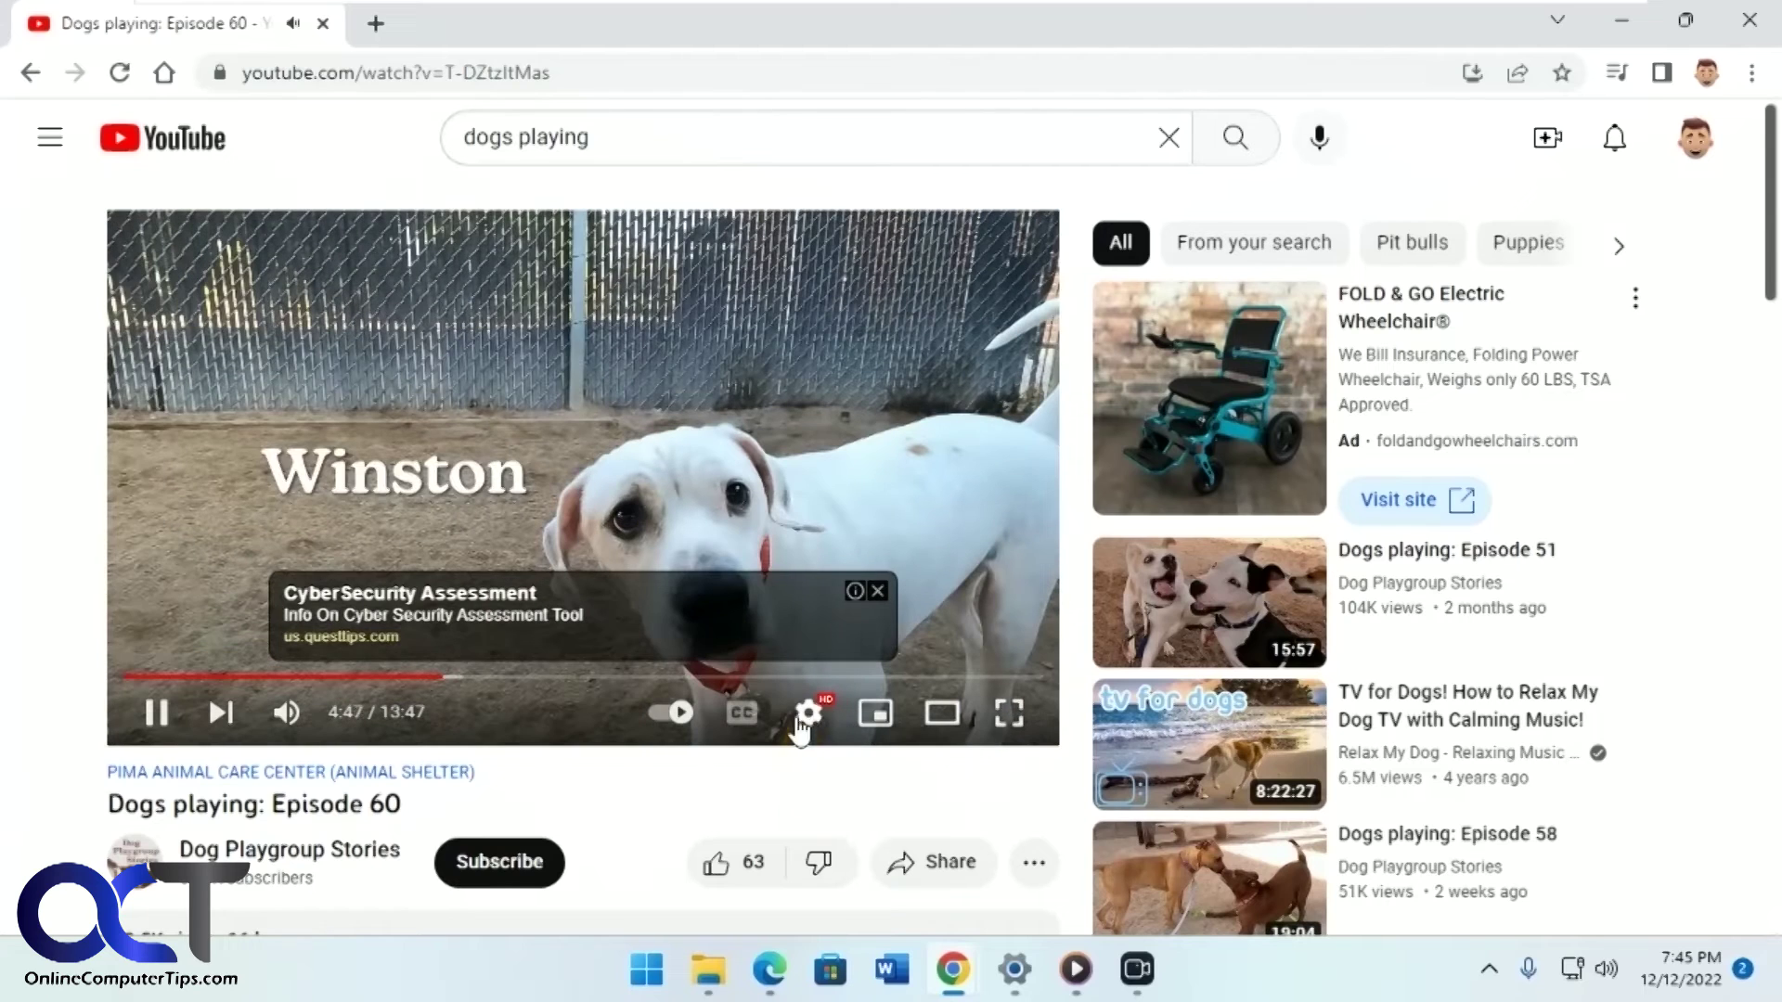
pyautogui.click(156, 712)
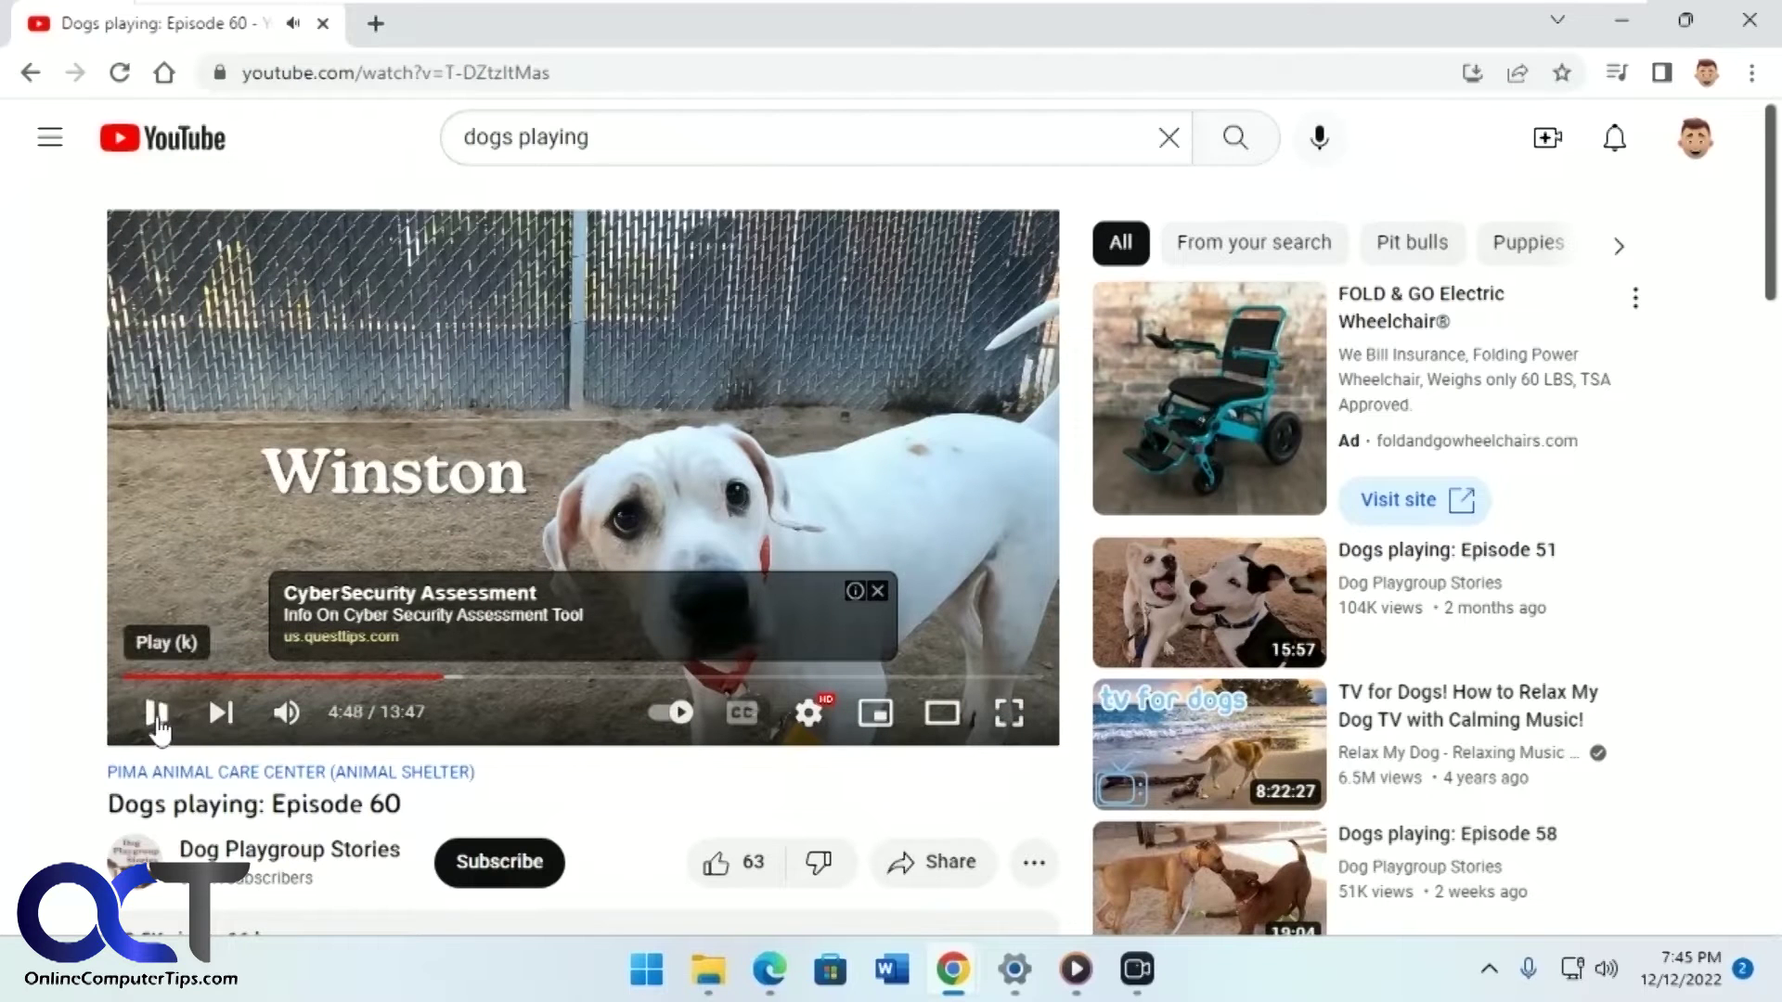
pyautogui.click(1619, 20)
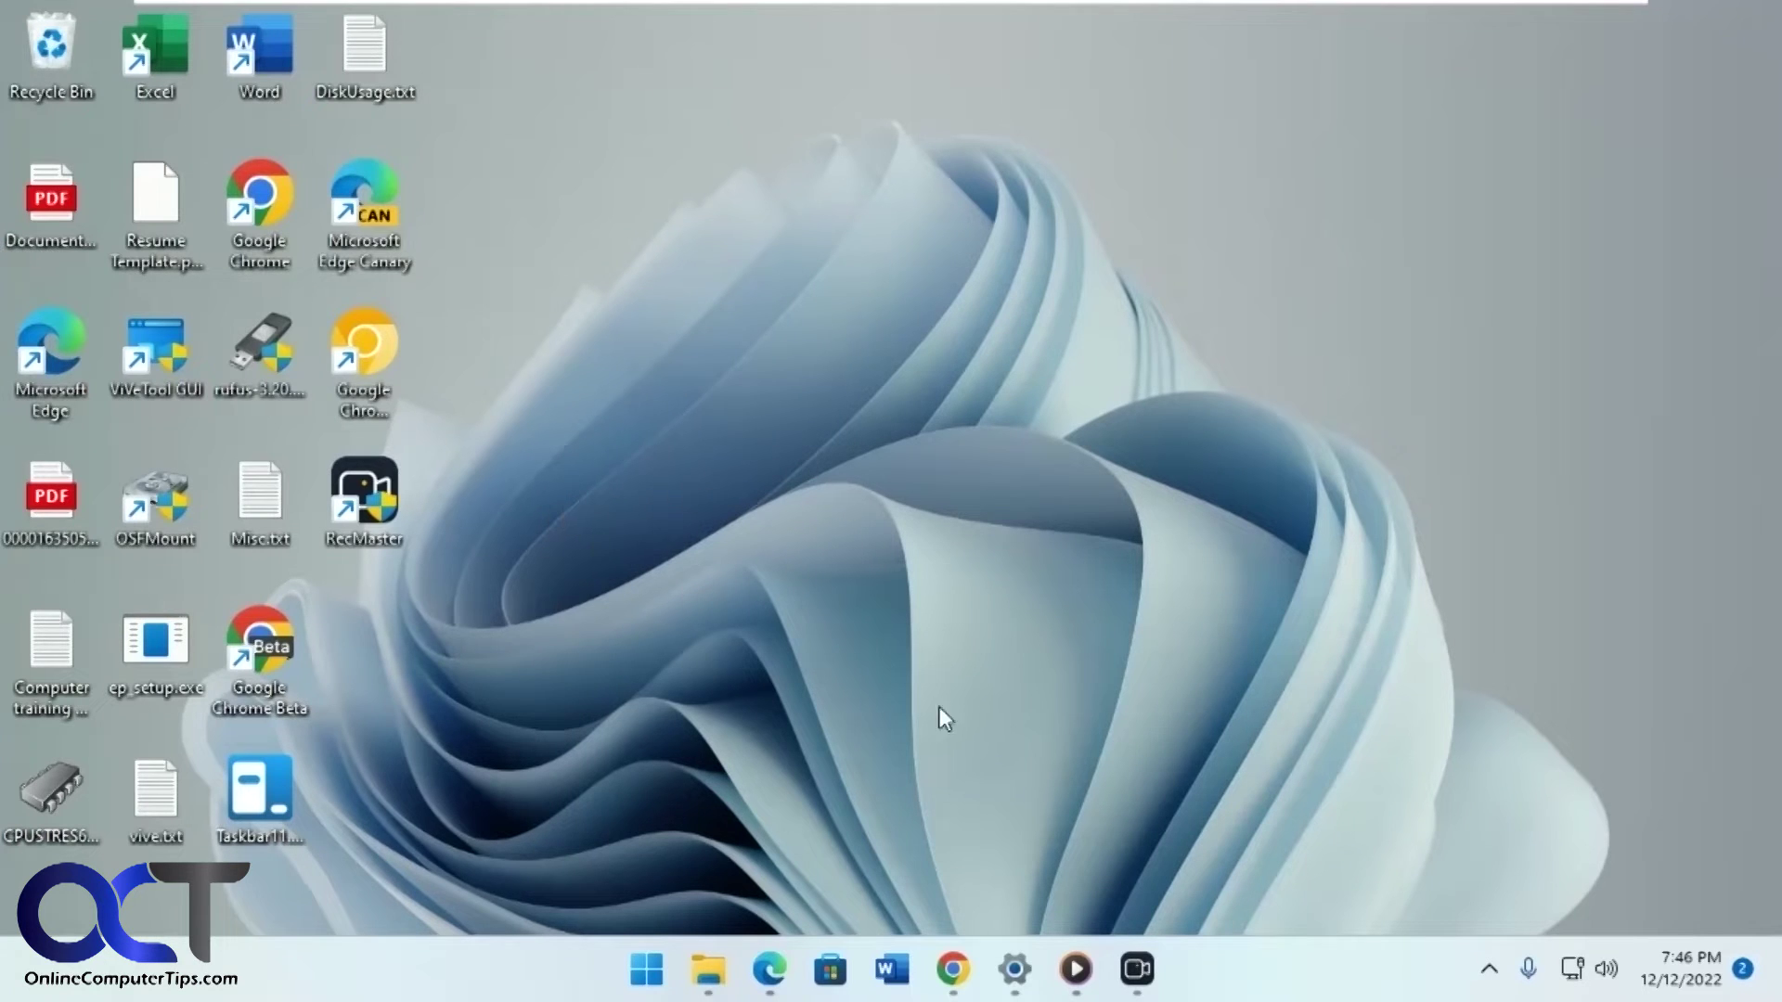
# Restore RecMaster and close it to the system tray.
pyautogui.click(1138, 970)
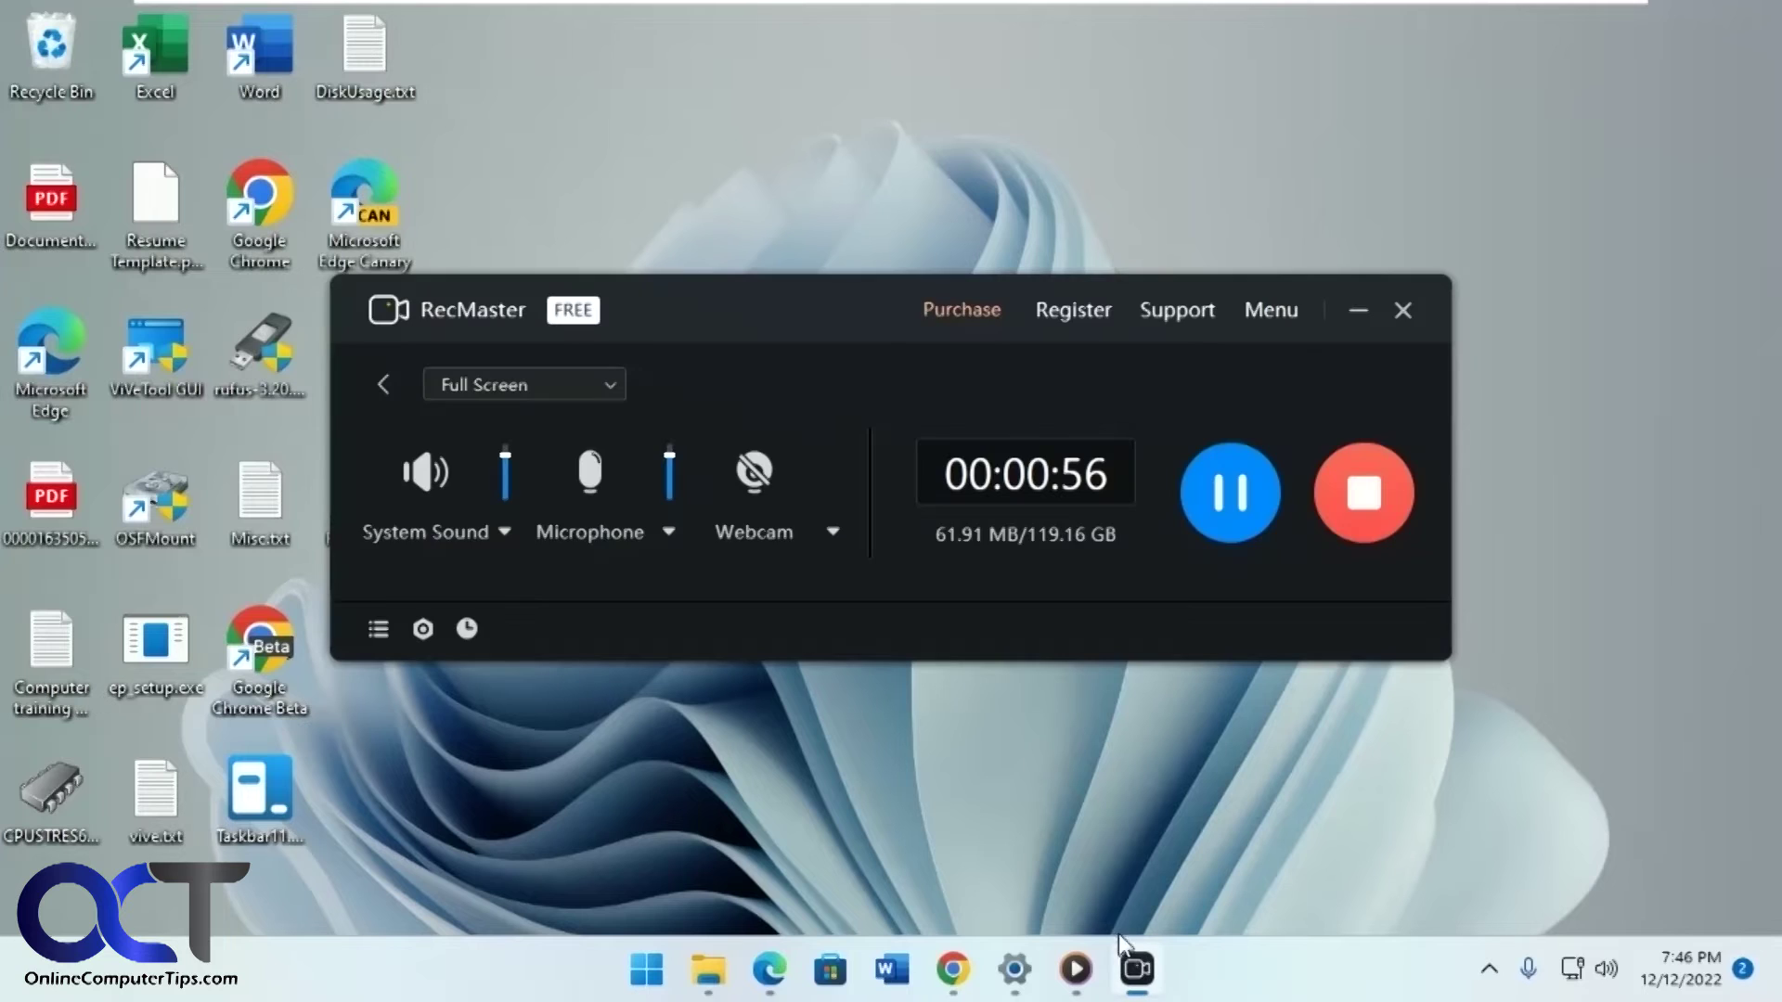
pyautogui.moveTo(1152, 971)
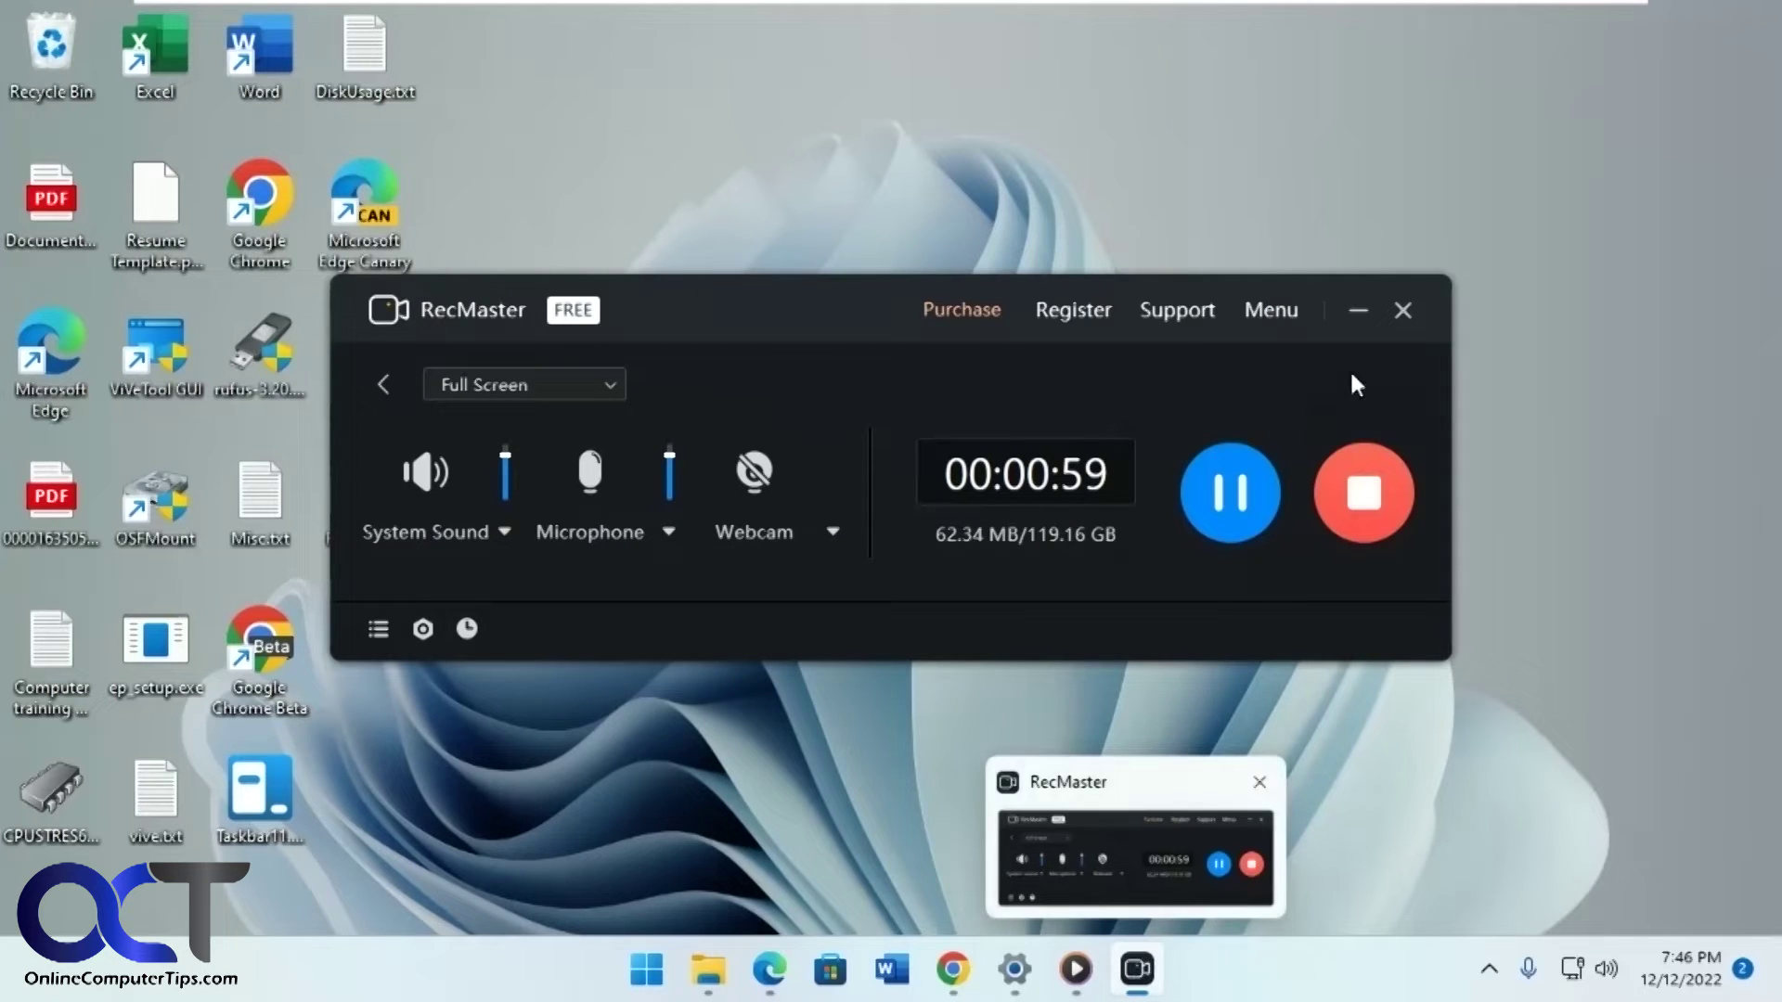
pyautogui.click(1401, 312)
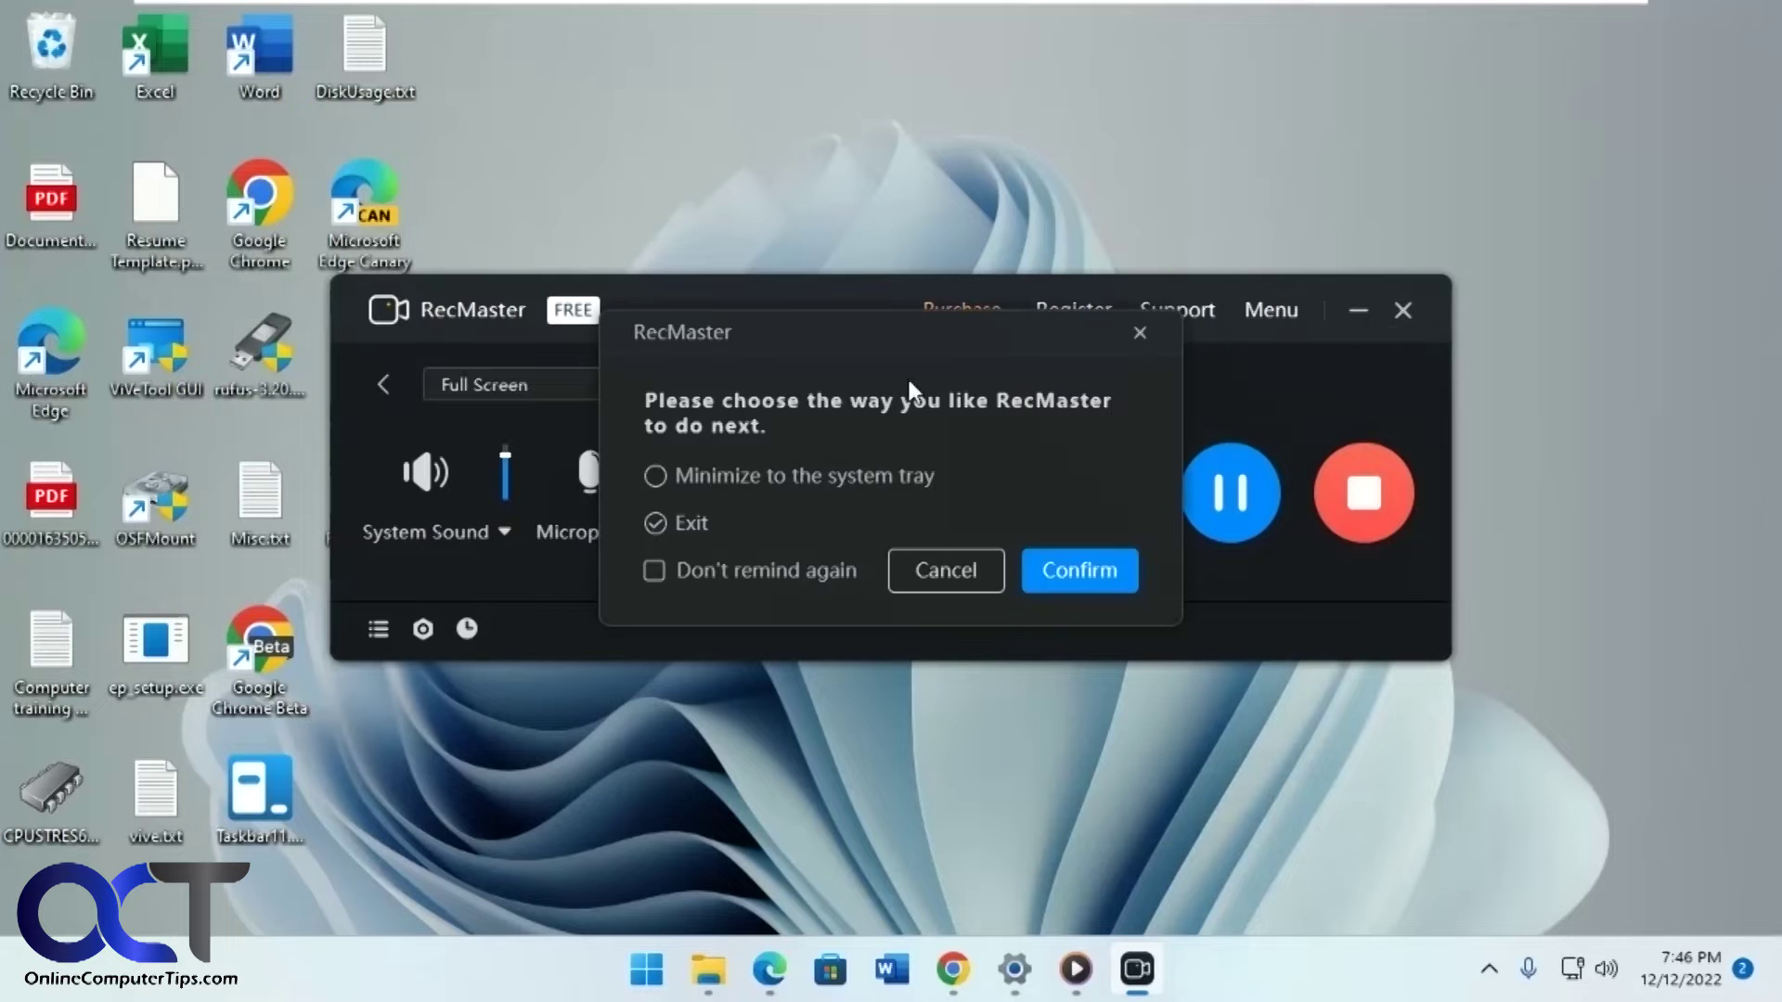
pyautogui.click(745, 480)
pyautogui.click(1060, 568)
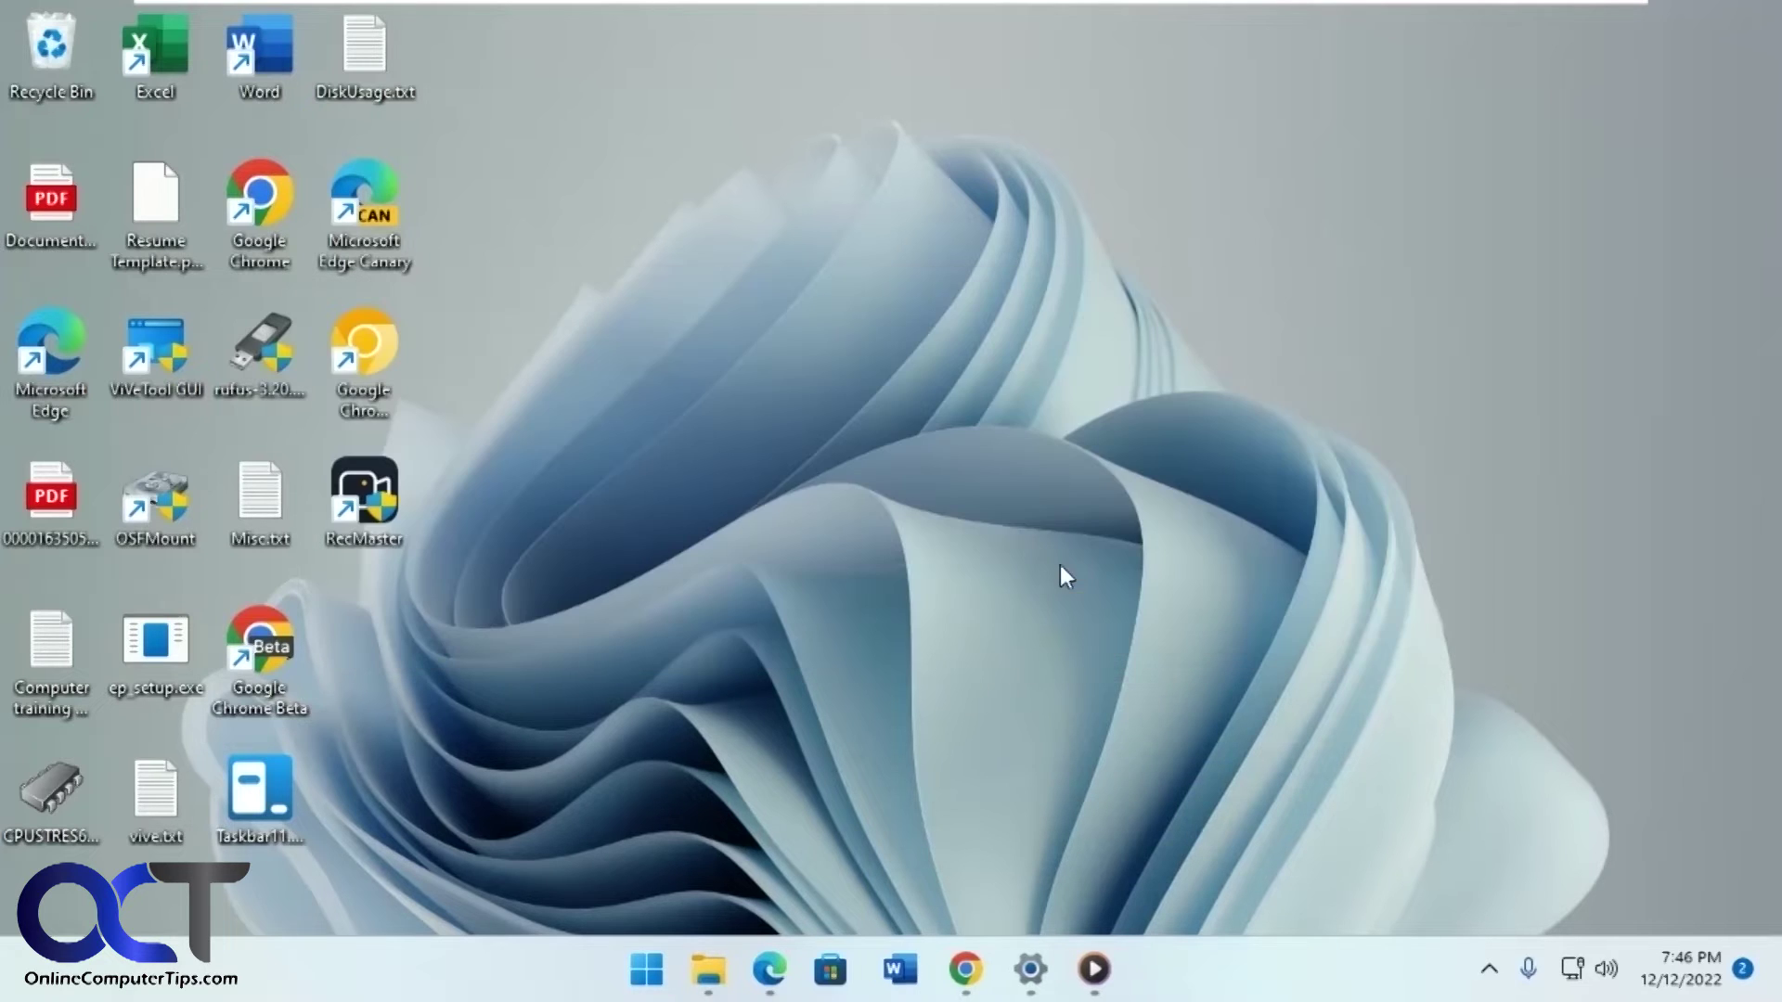
# Reopen the main window via the tray icon's Show Main window and stop recording.
pyautogui.click(1494, 970)
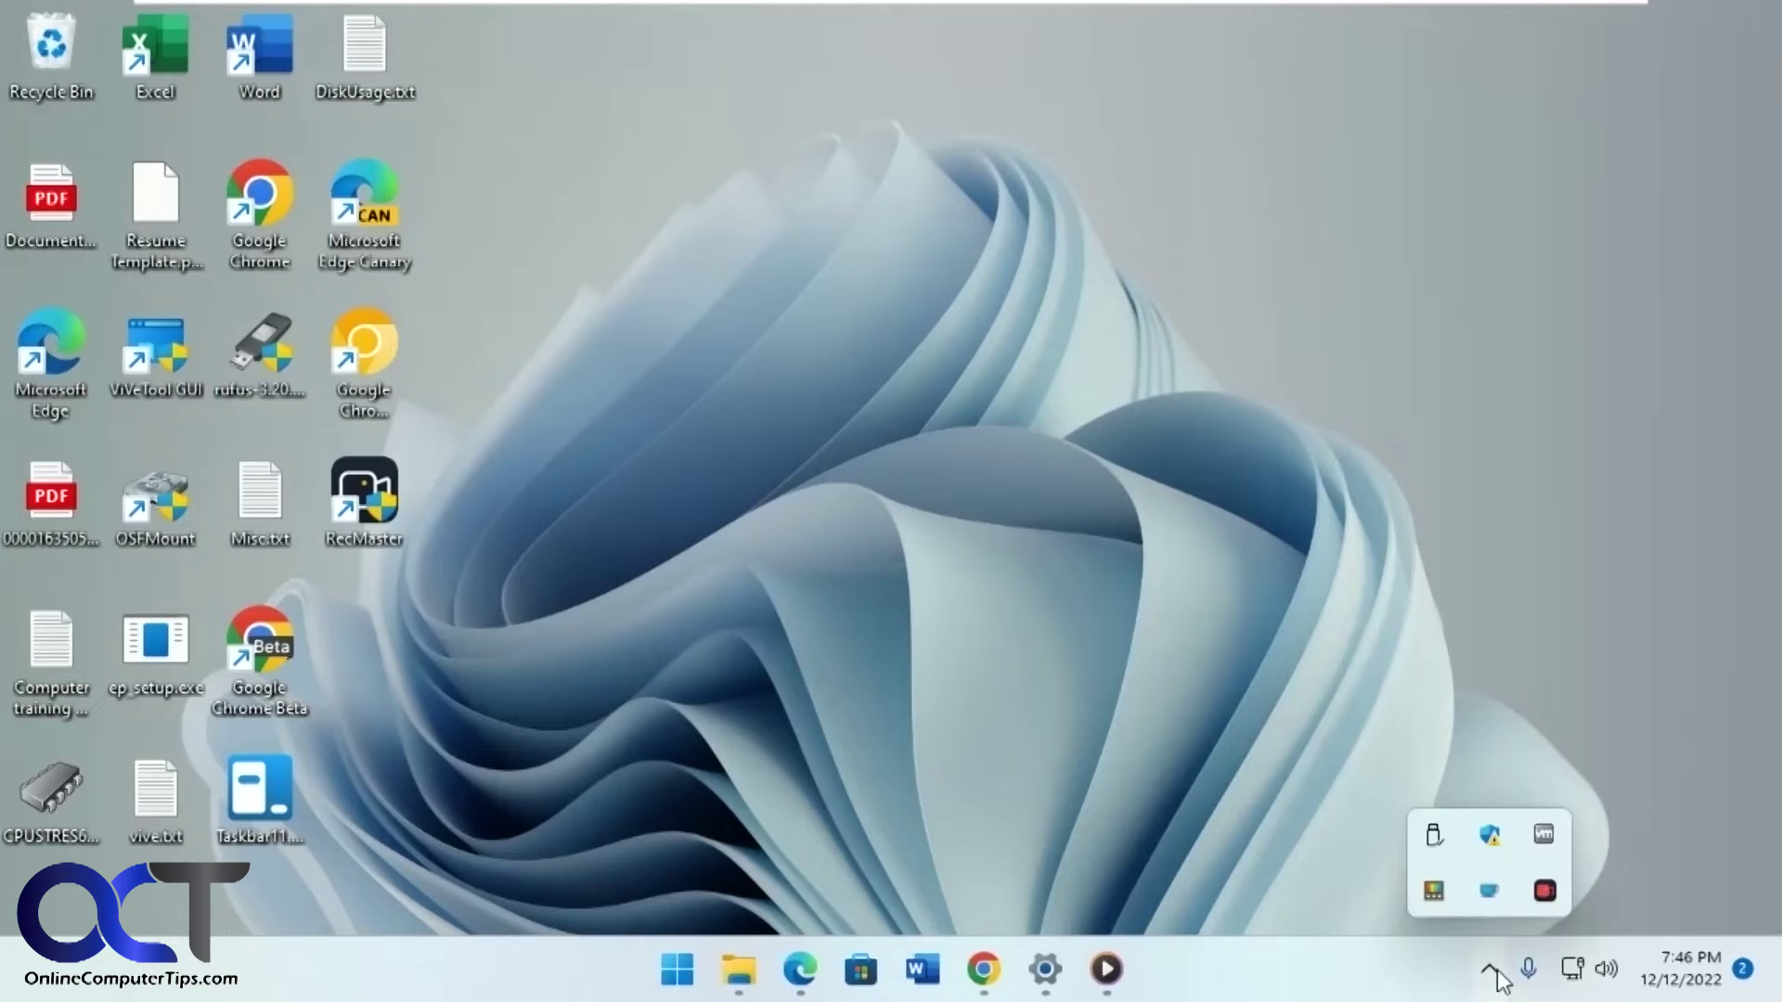
pyautogui.rightClick(1543, 893)
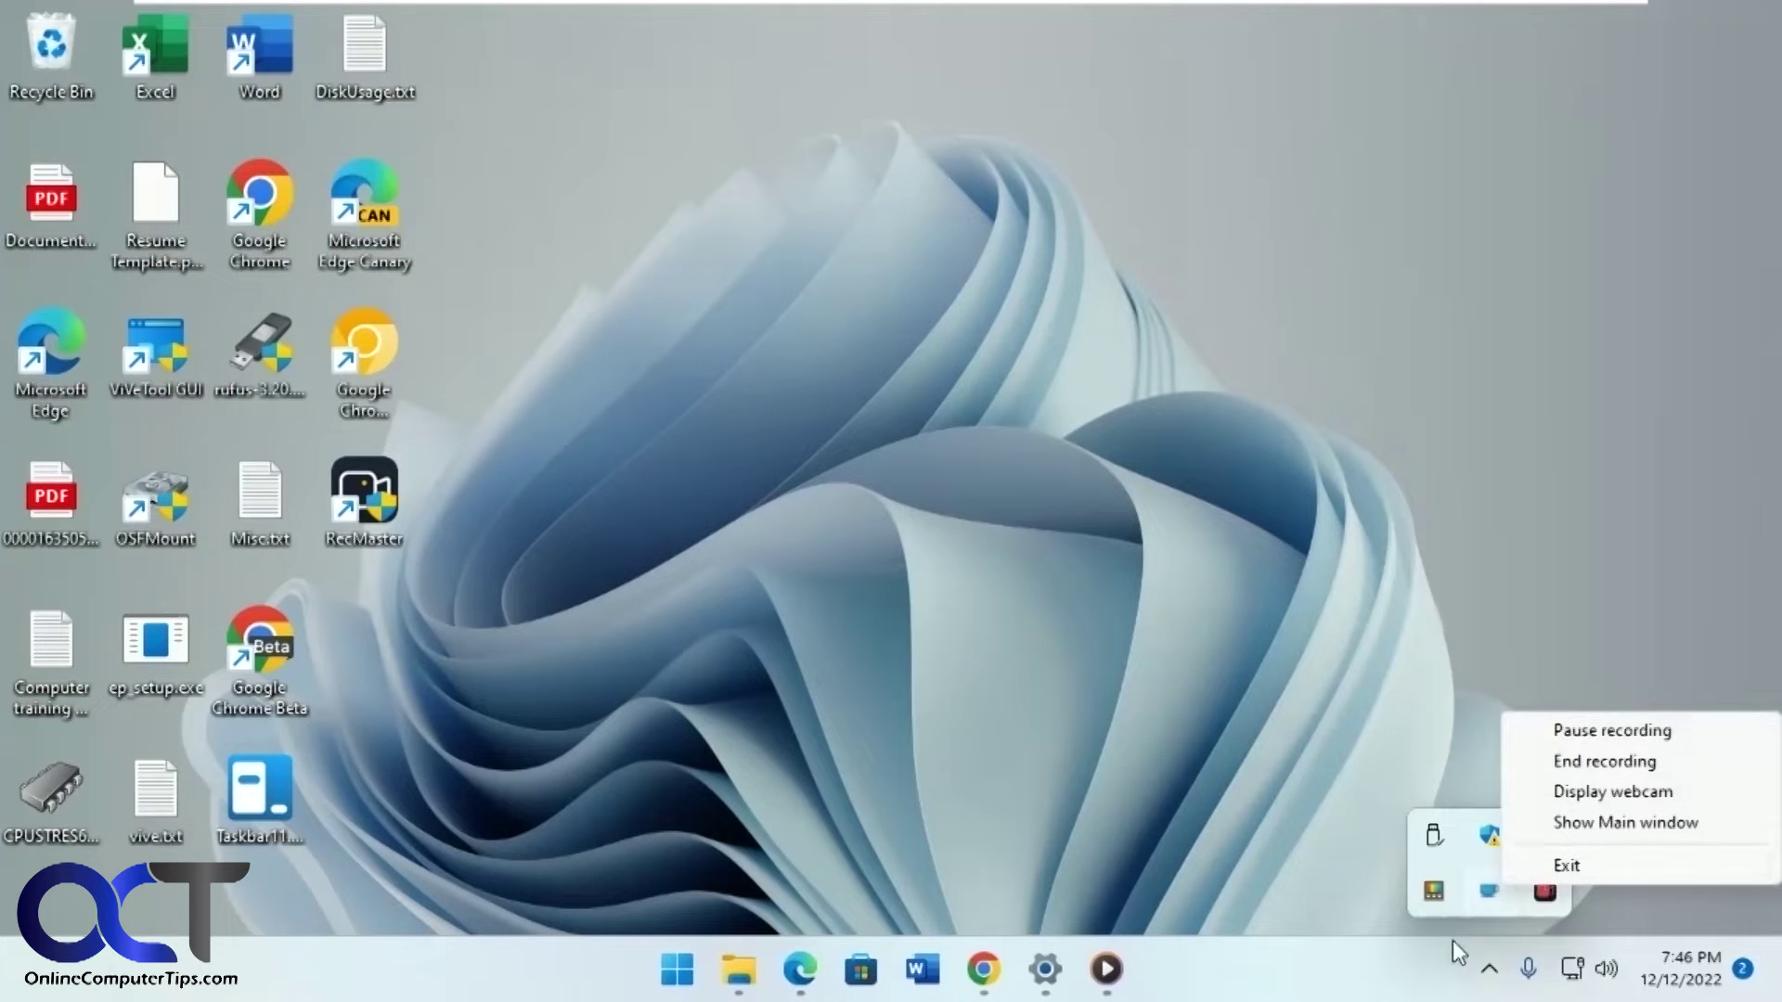
pyautogui.click(1626, 823)
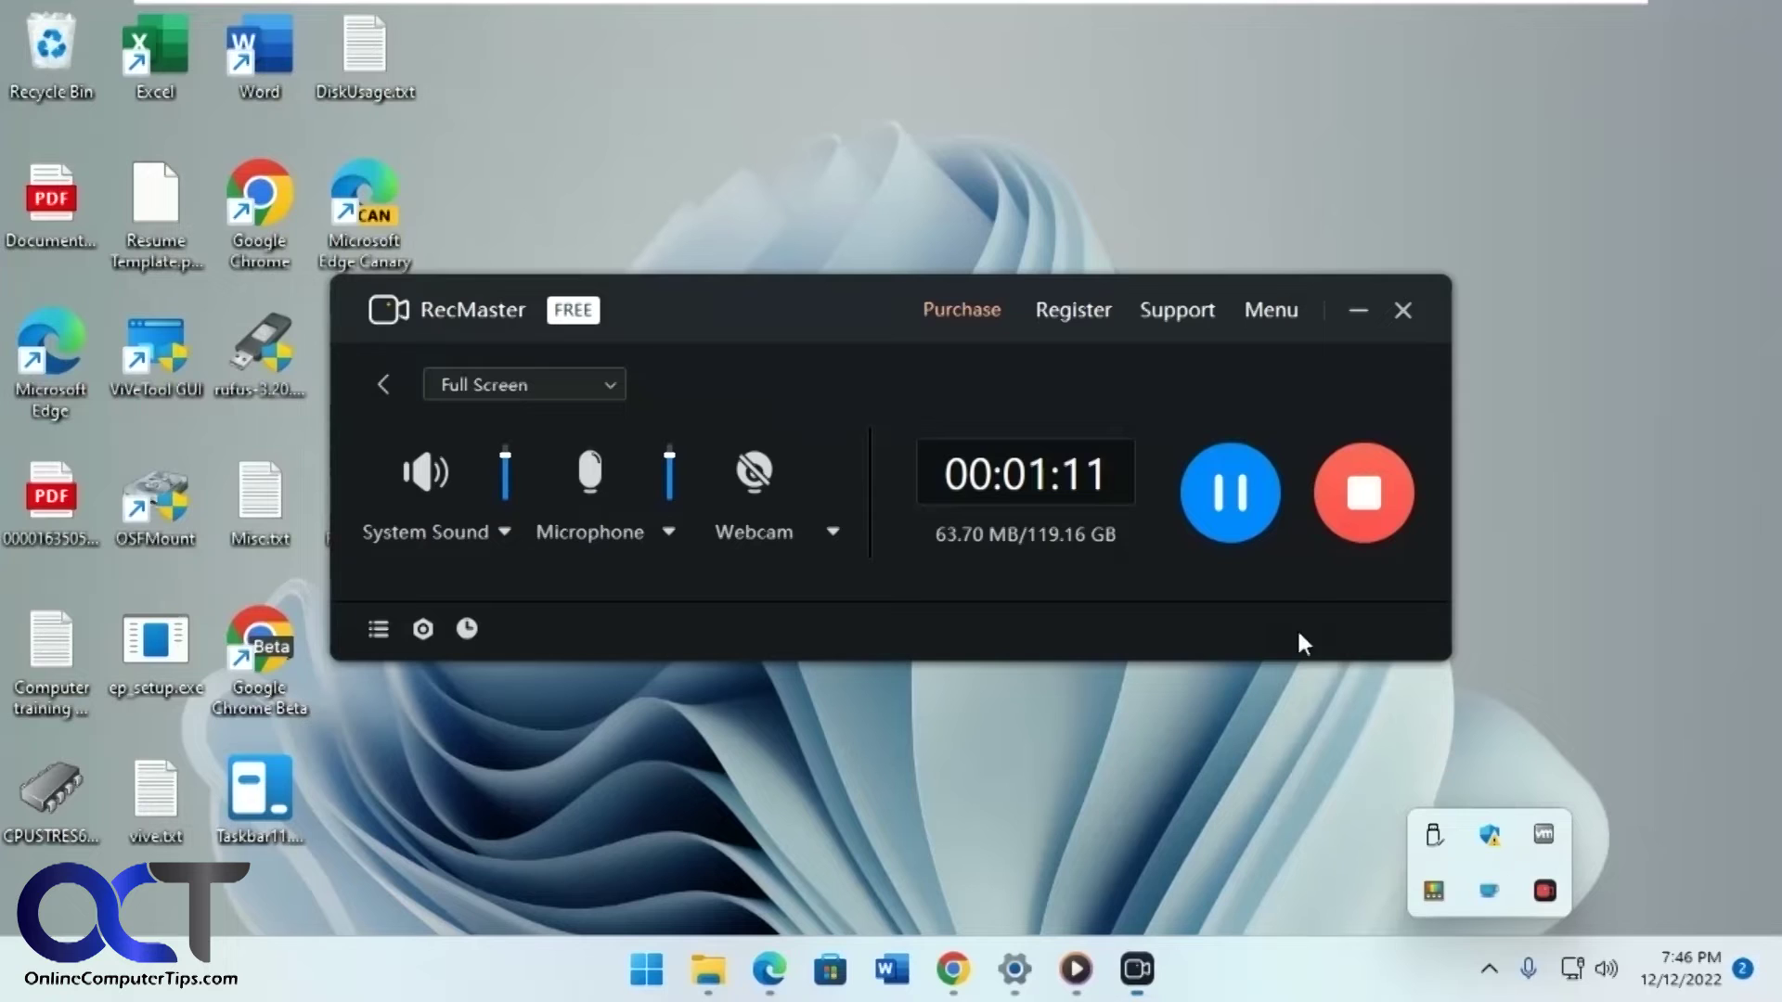
pyautogui.click(1350, 513)
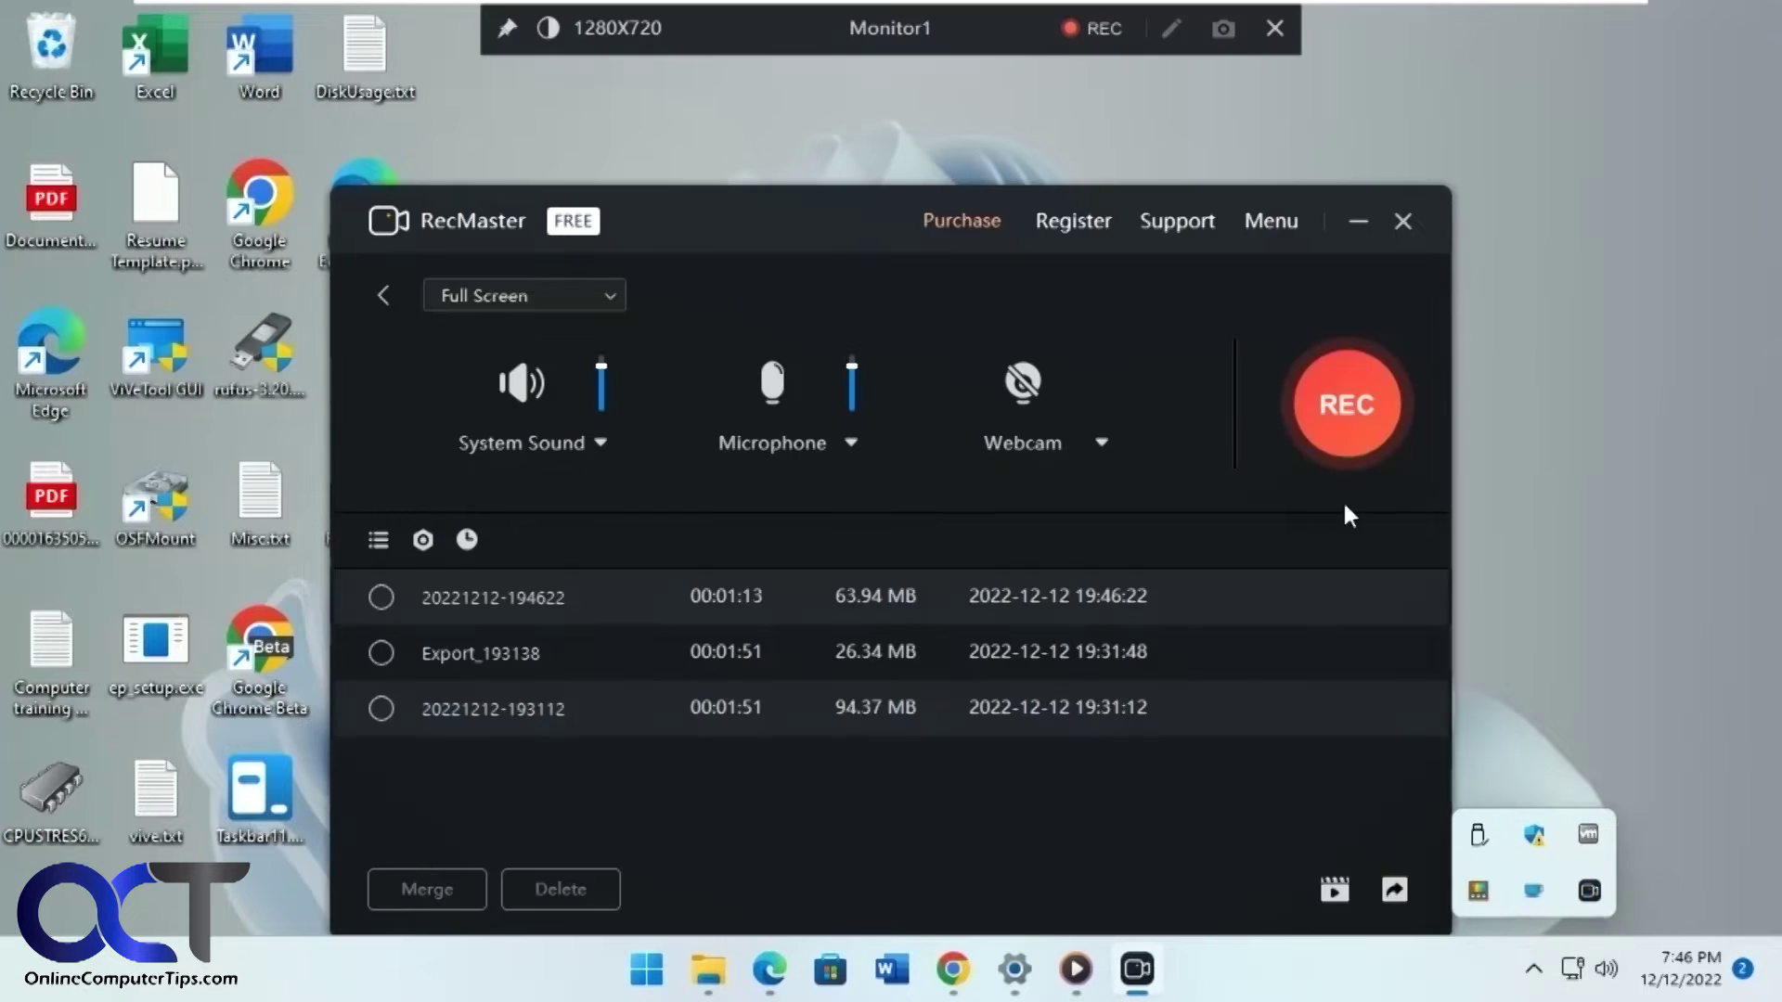
# Open the 1:13 clip in the editor, close the capture toolbar, and exit without exporting.
pyautogui.click(991, 500)
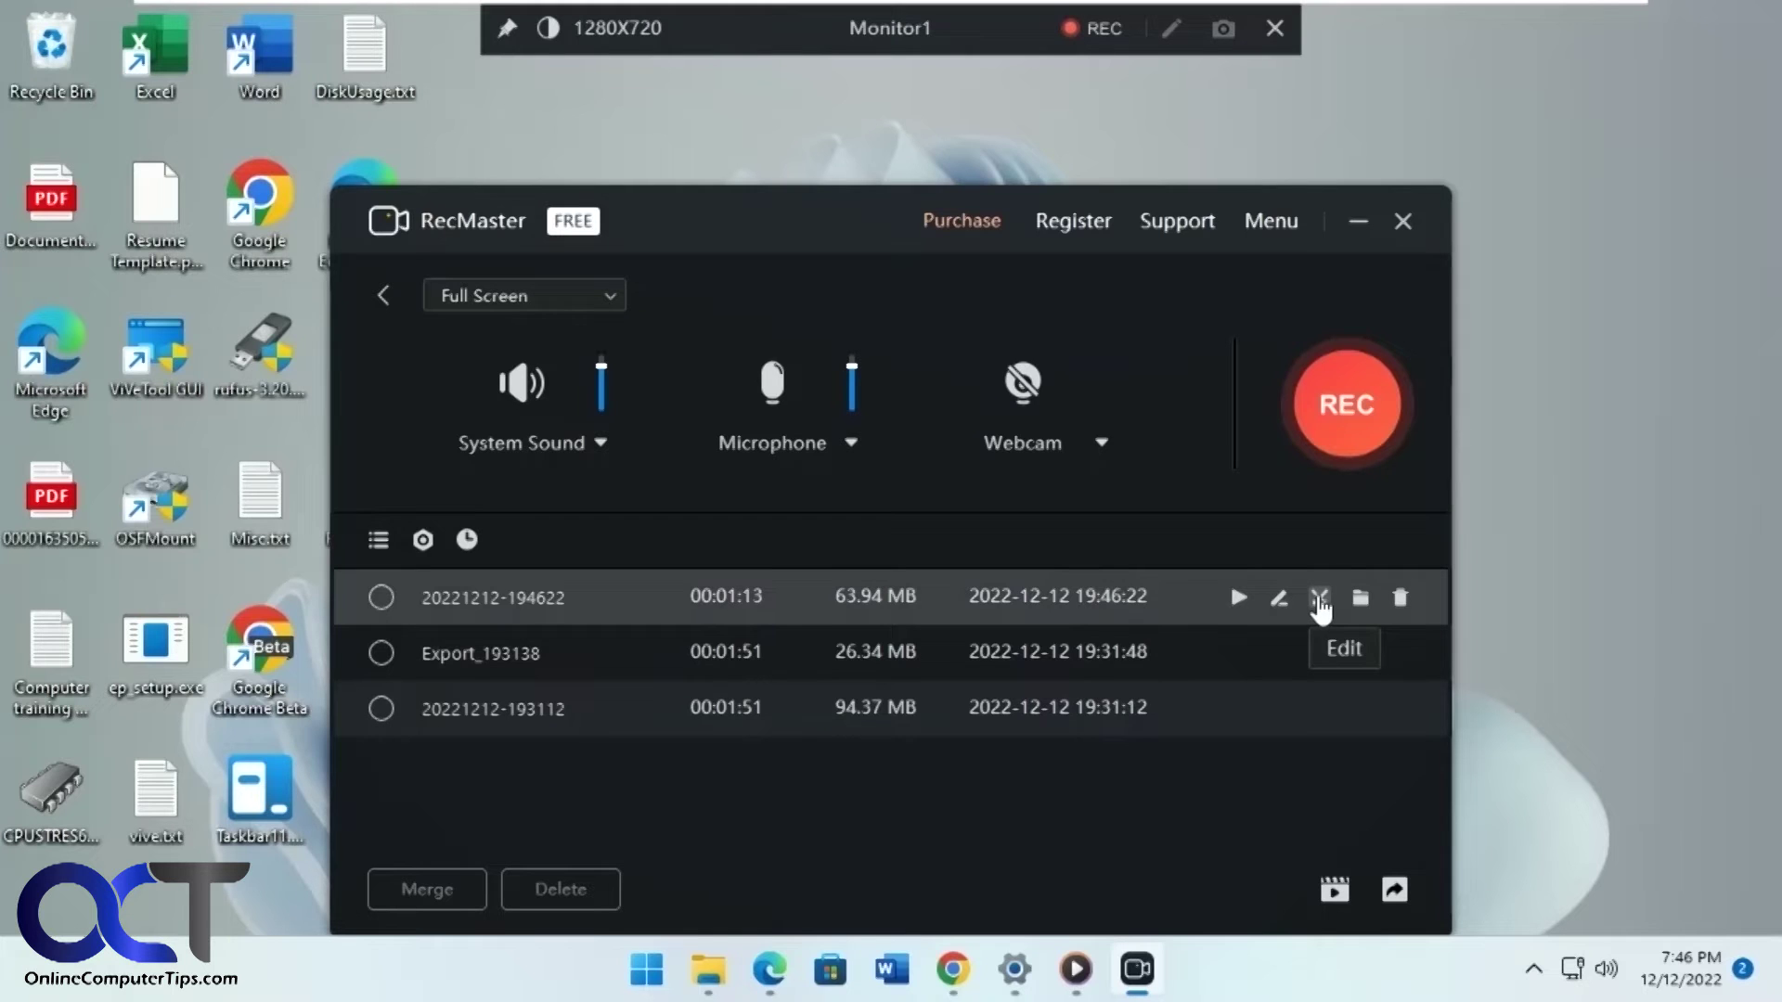
pyautogui.click(1320, 602)
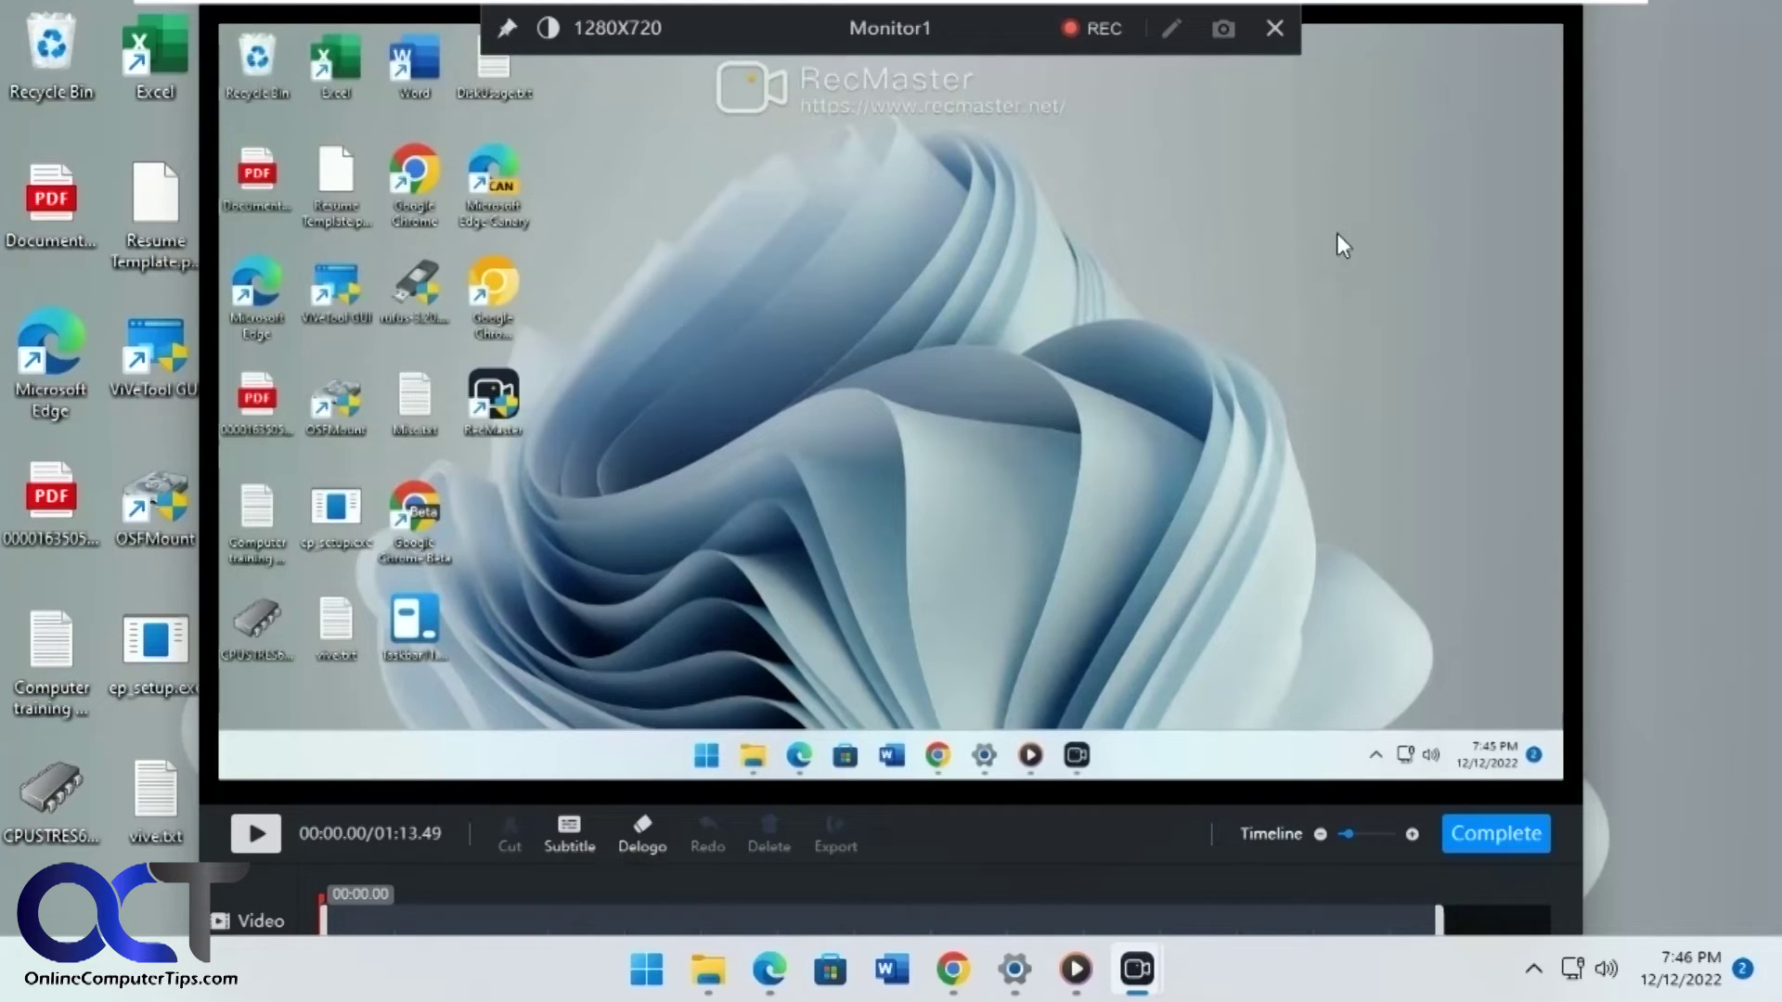
pyautogui.click(1266, 31)
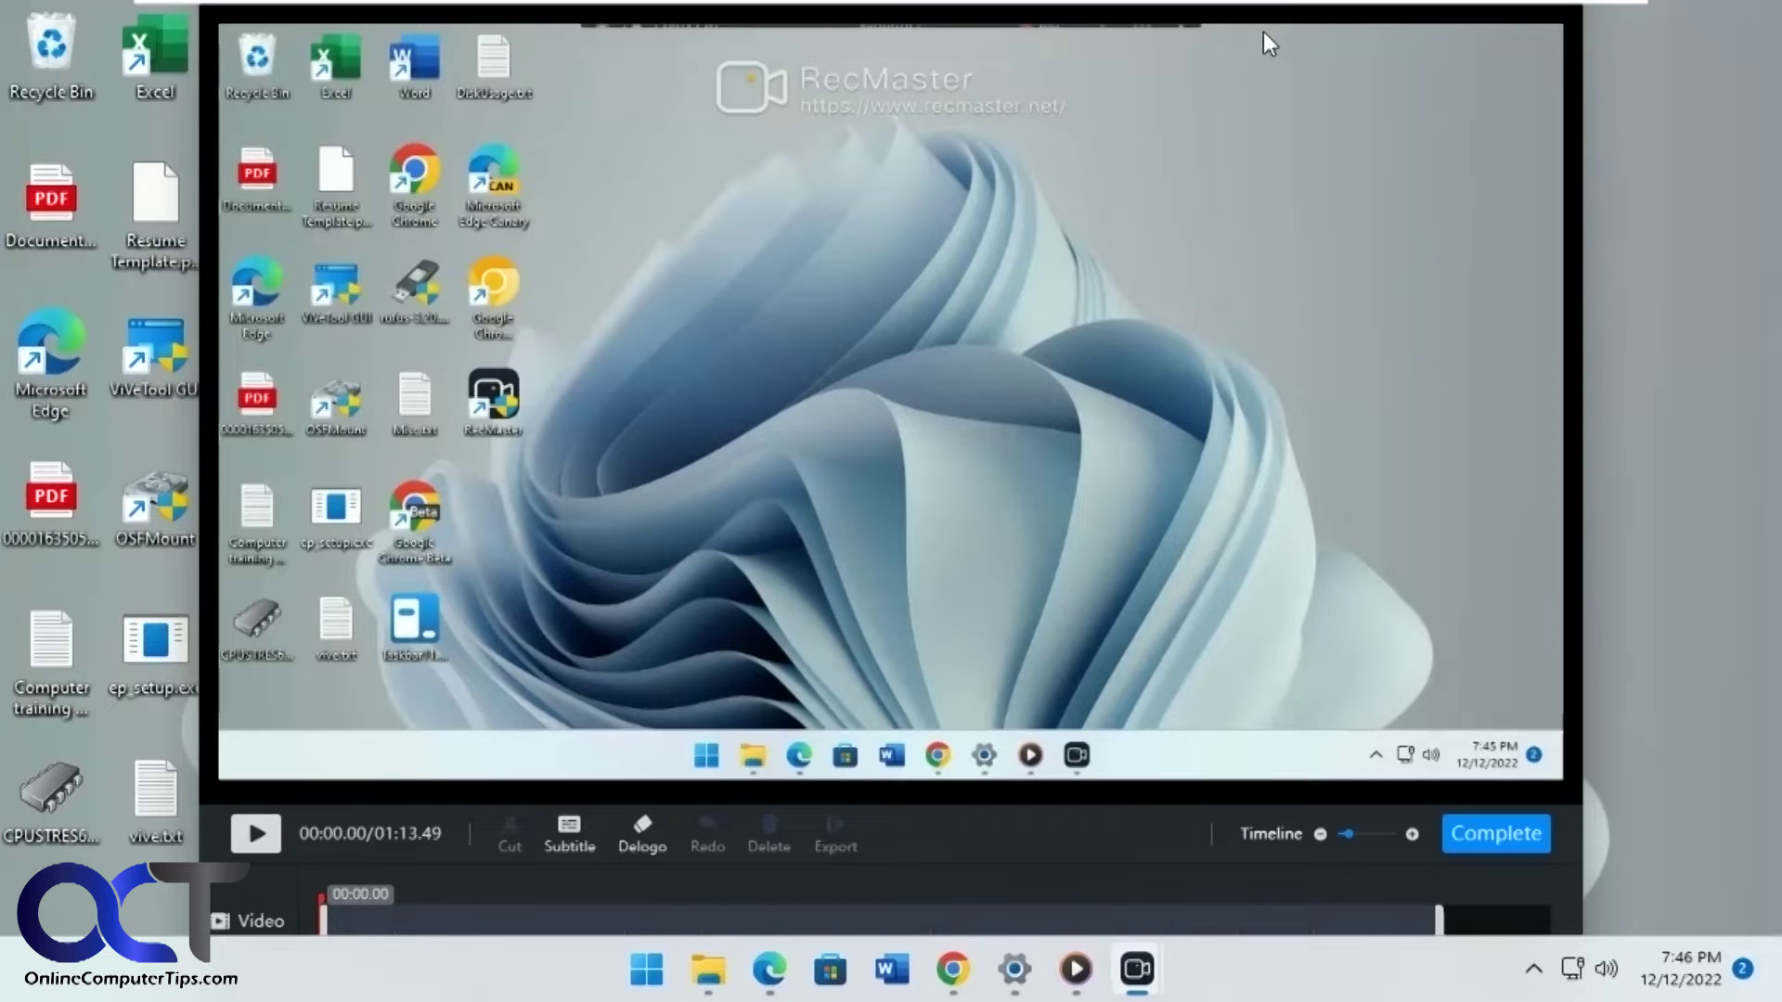
pyautogui.moveTo(1137, 969)
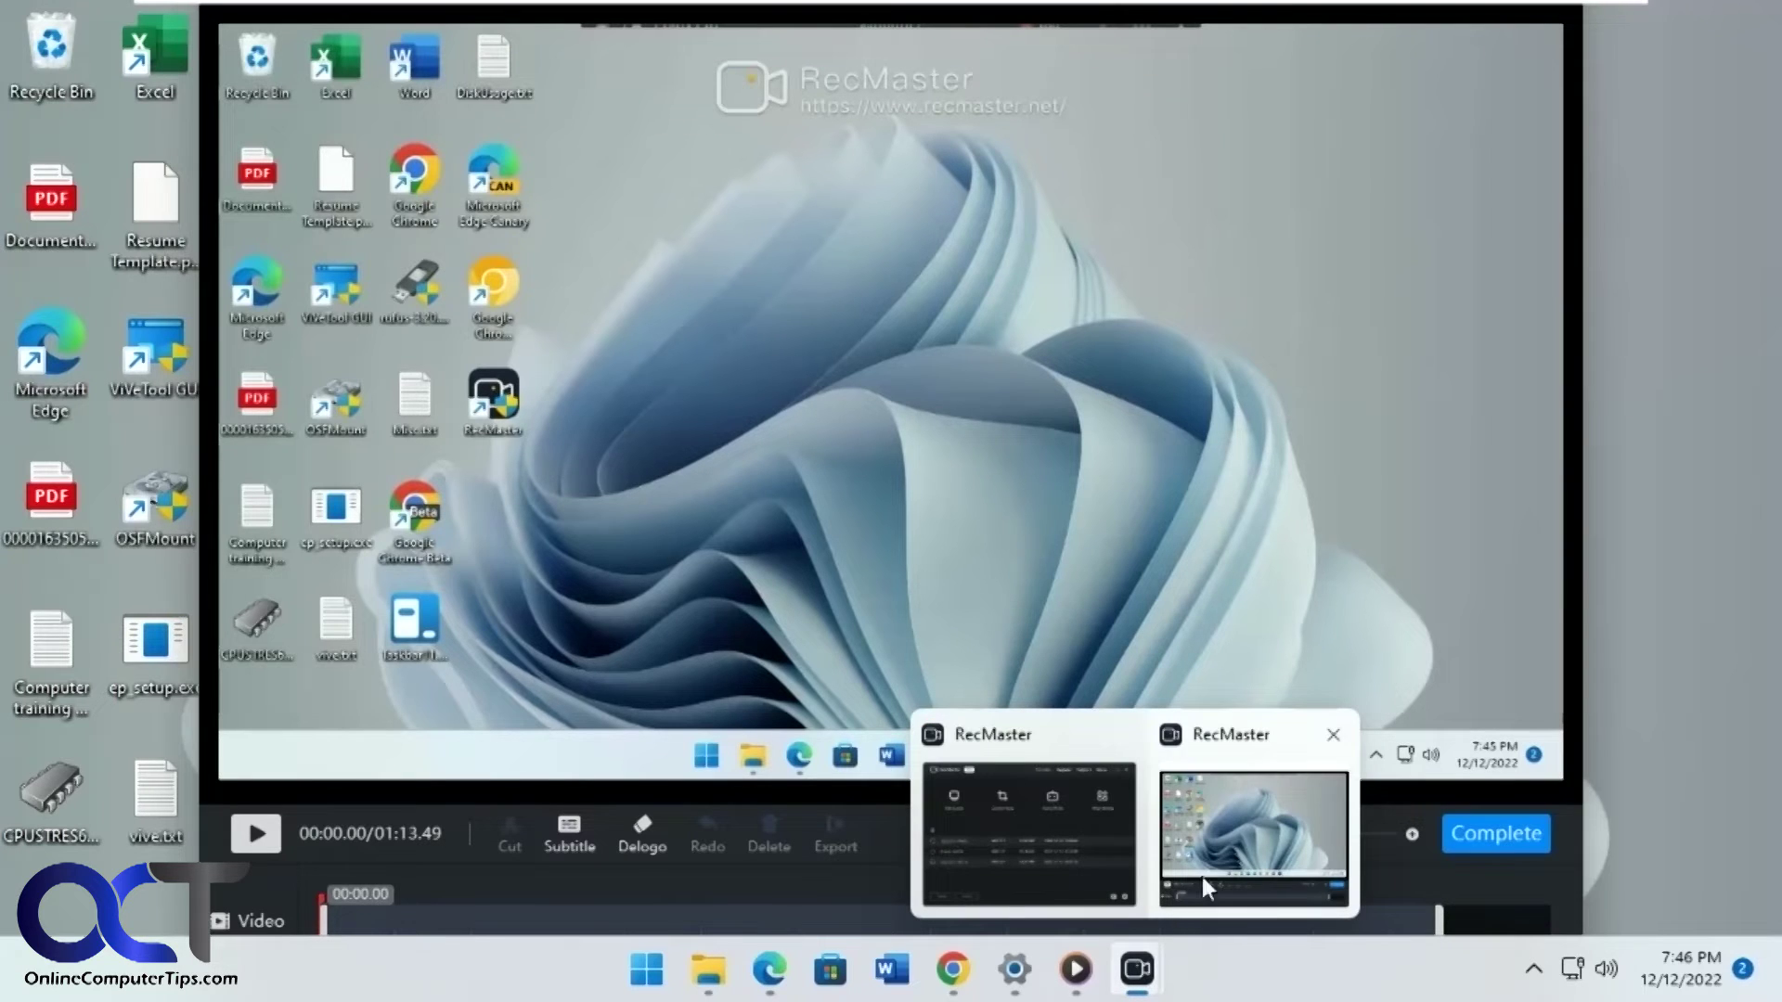
pyautogui.click(1333, 738)
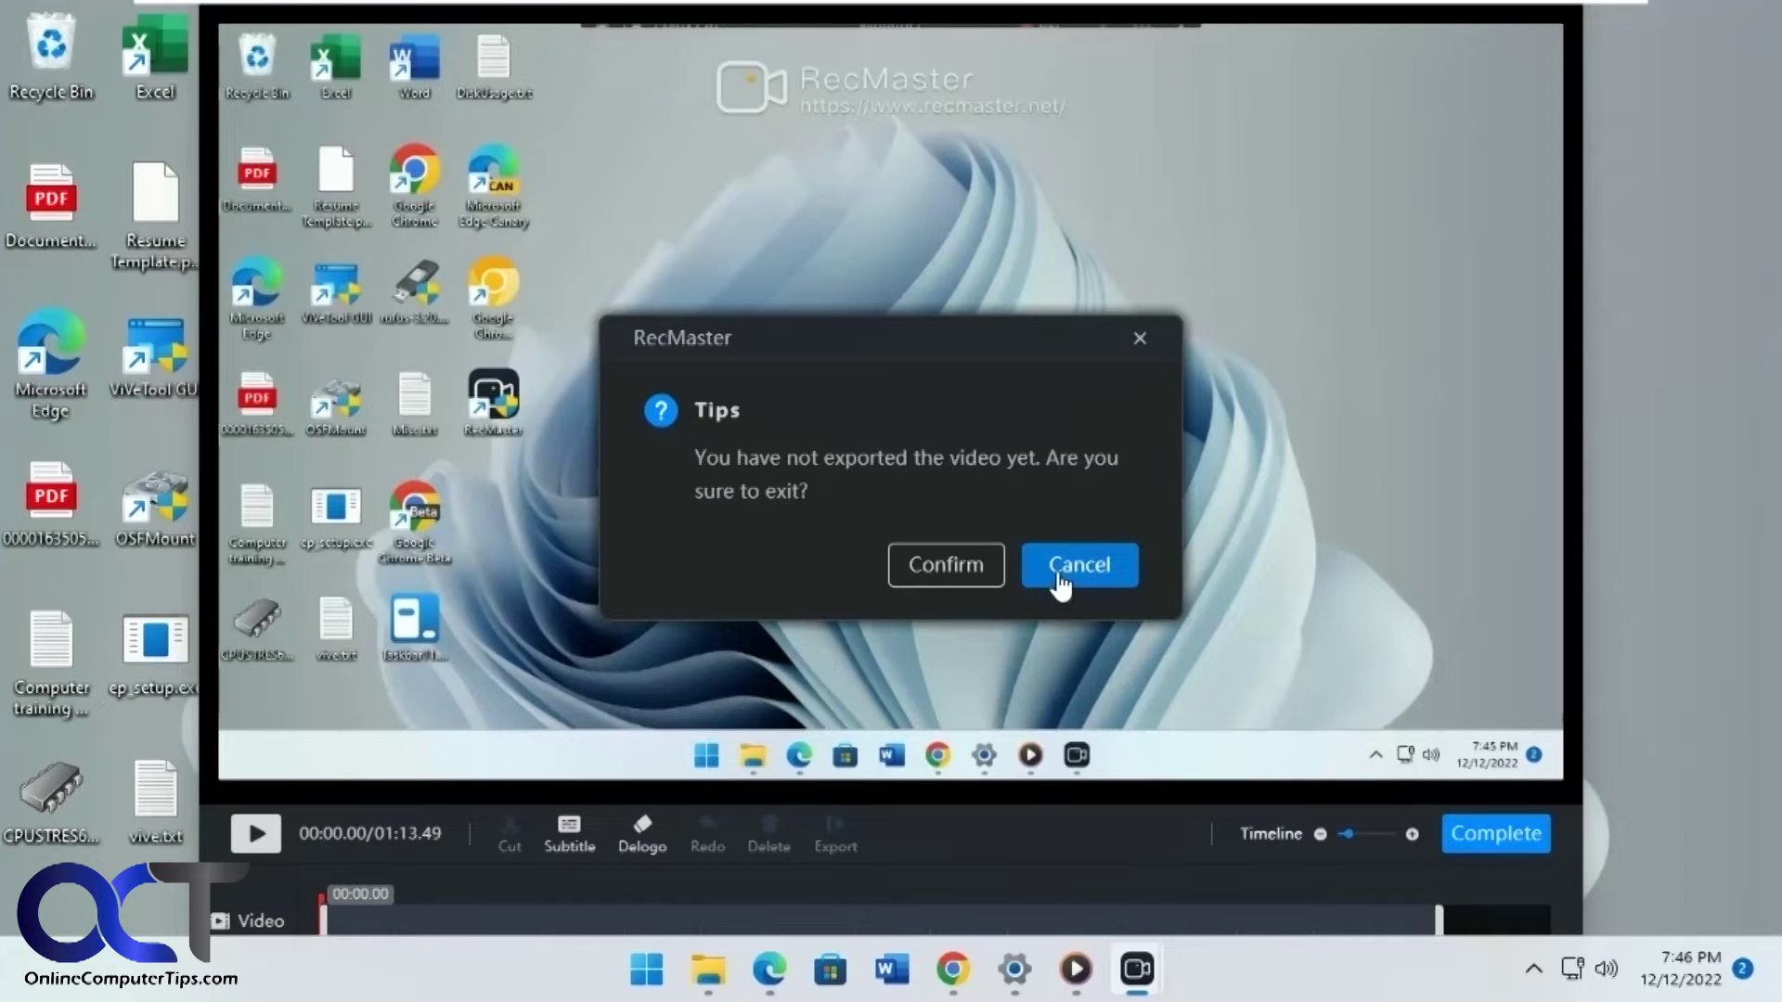
pyautogui.click(961, 565)
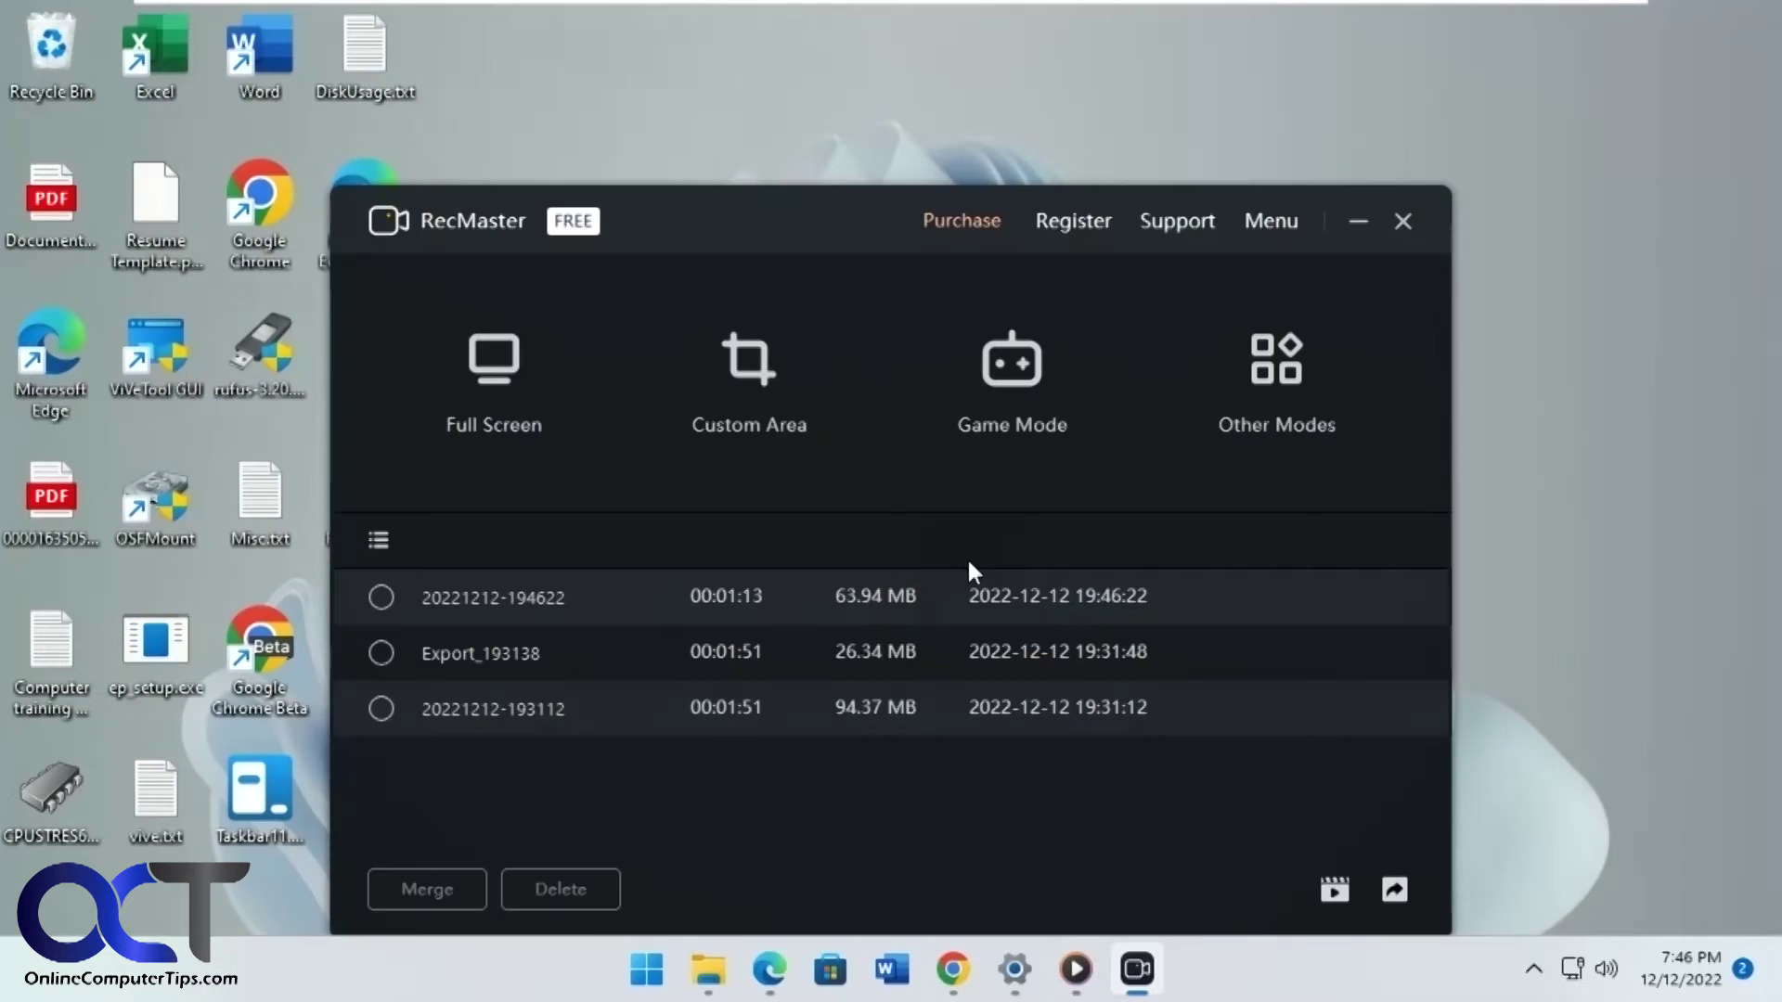
# Show the newest recording in its folder and play 20221212-194622.mp4 from Explorer.
pyautogui.moveTo(971, 609)
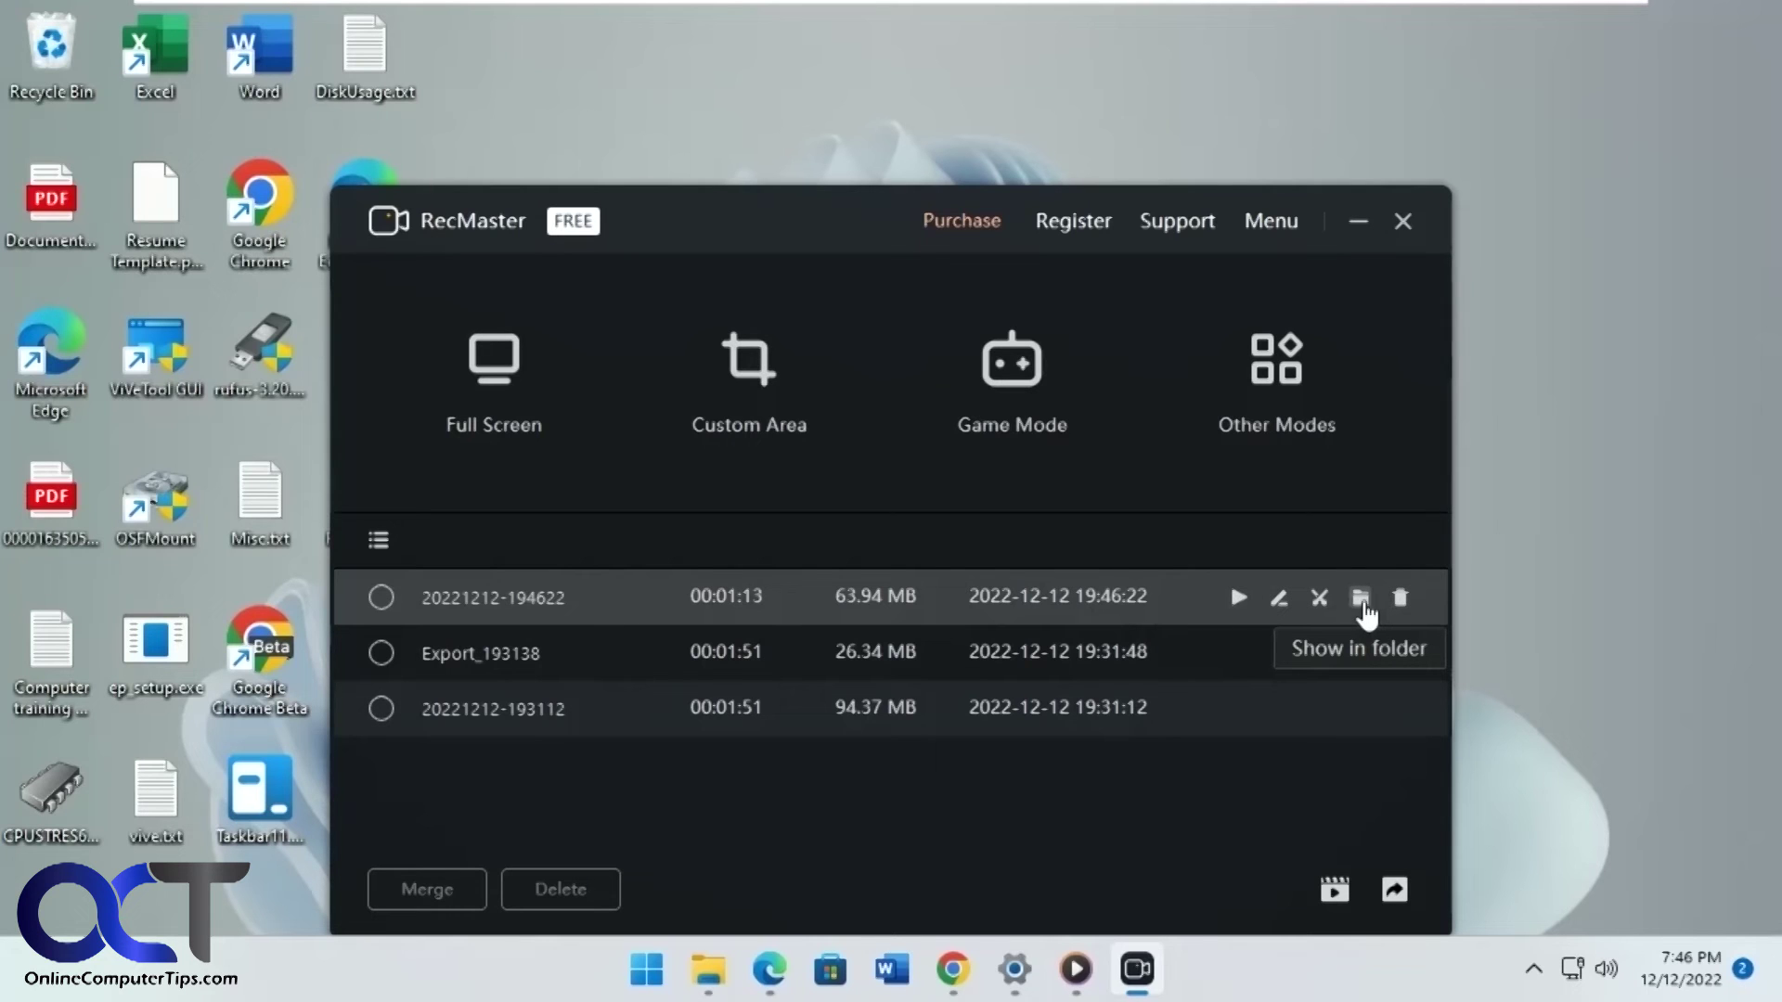
pyautogui.click(1362, 601)
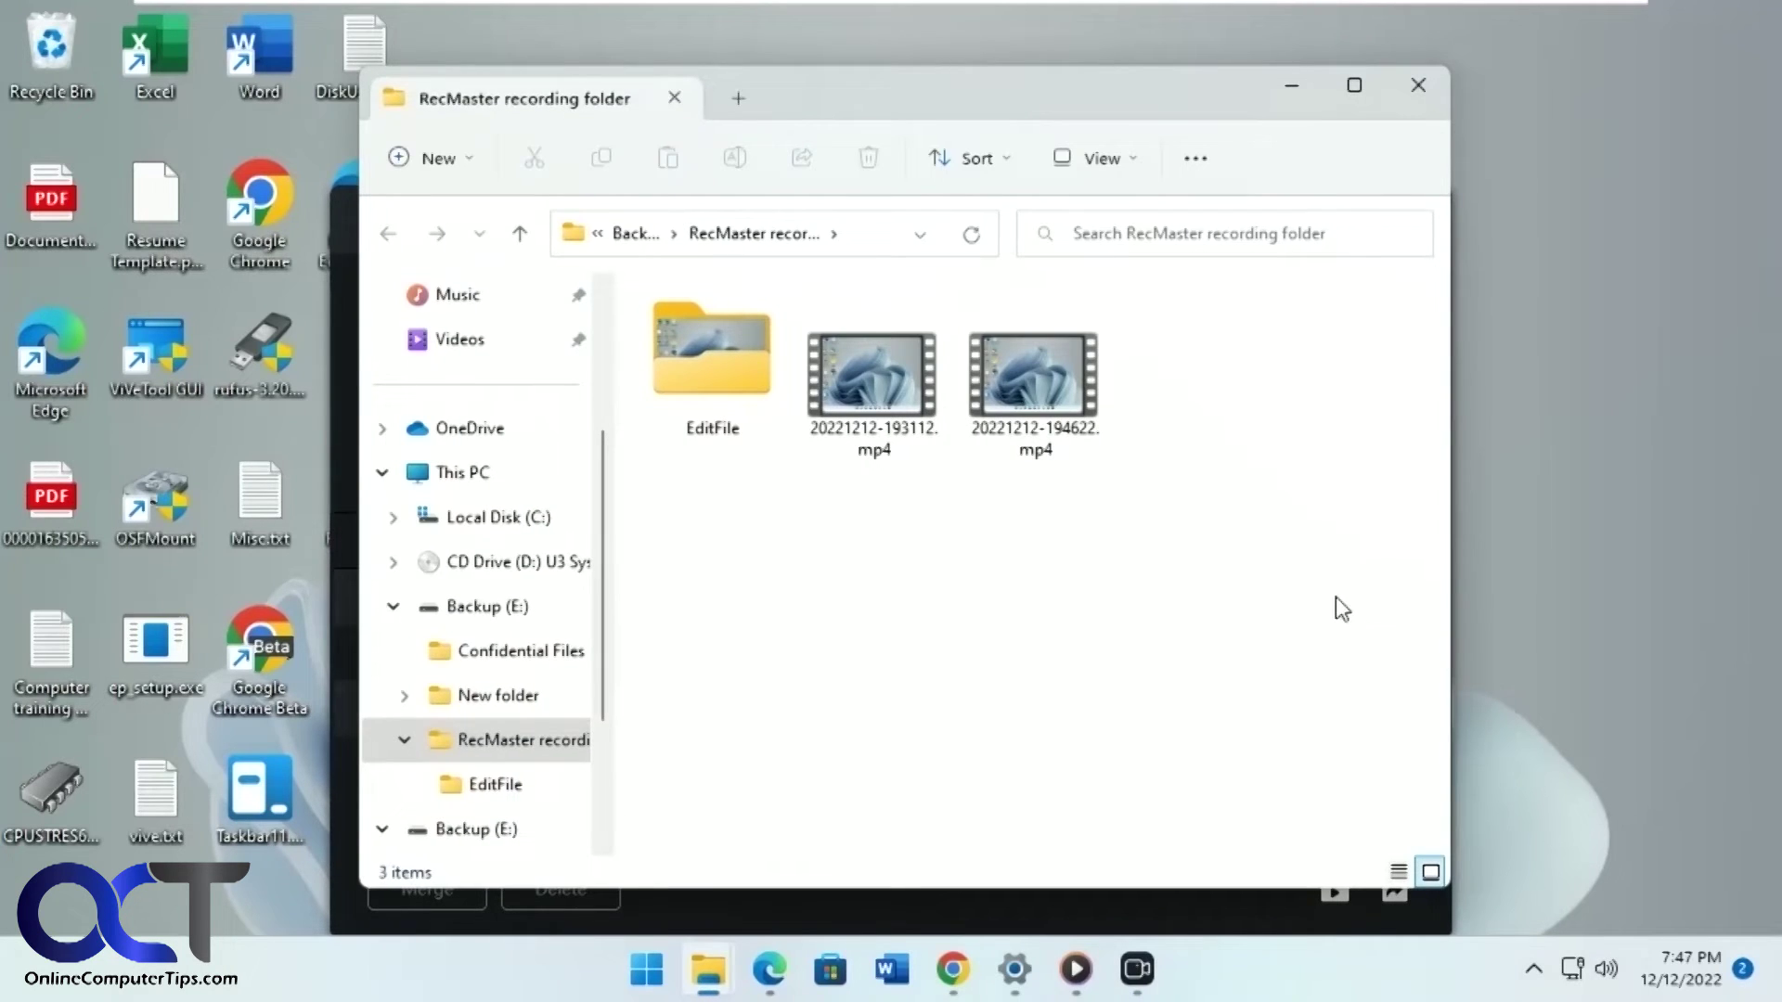
pyautogui.click(1047, 399)
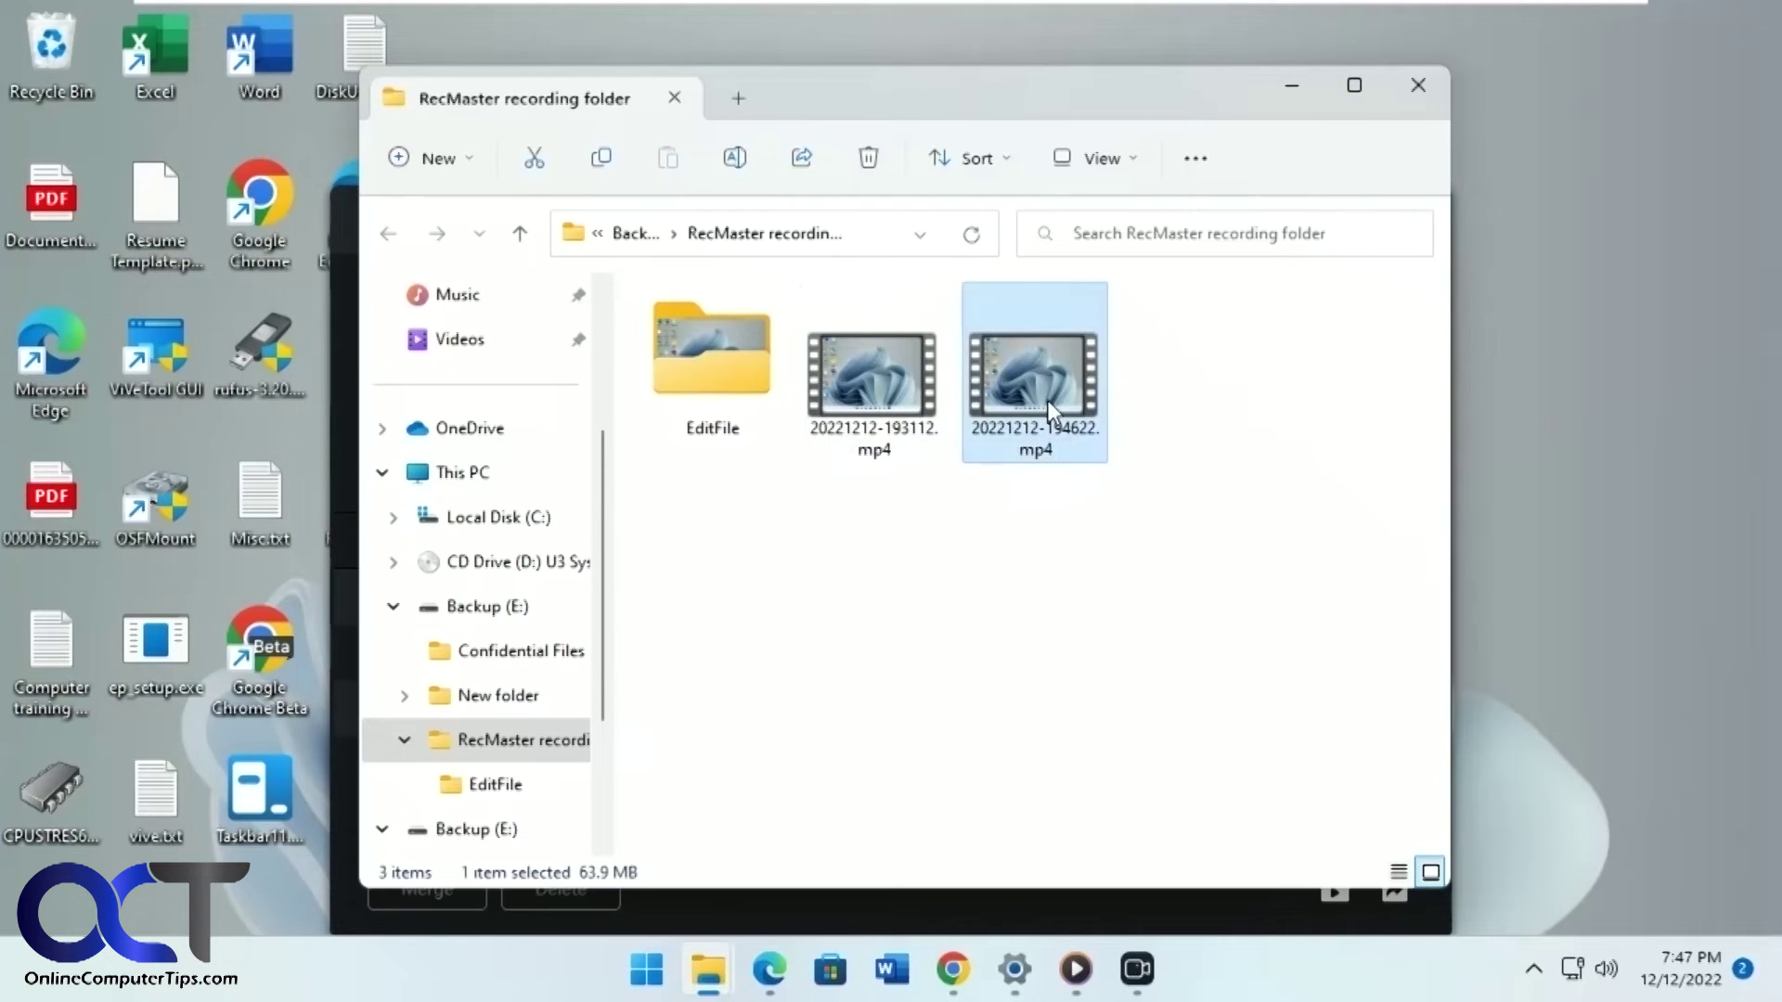
pyautogui.doubleClick(1047, 399)
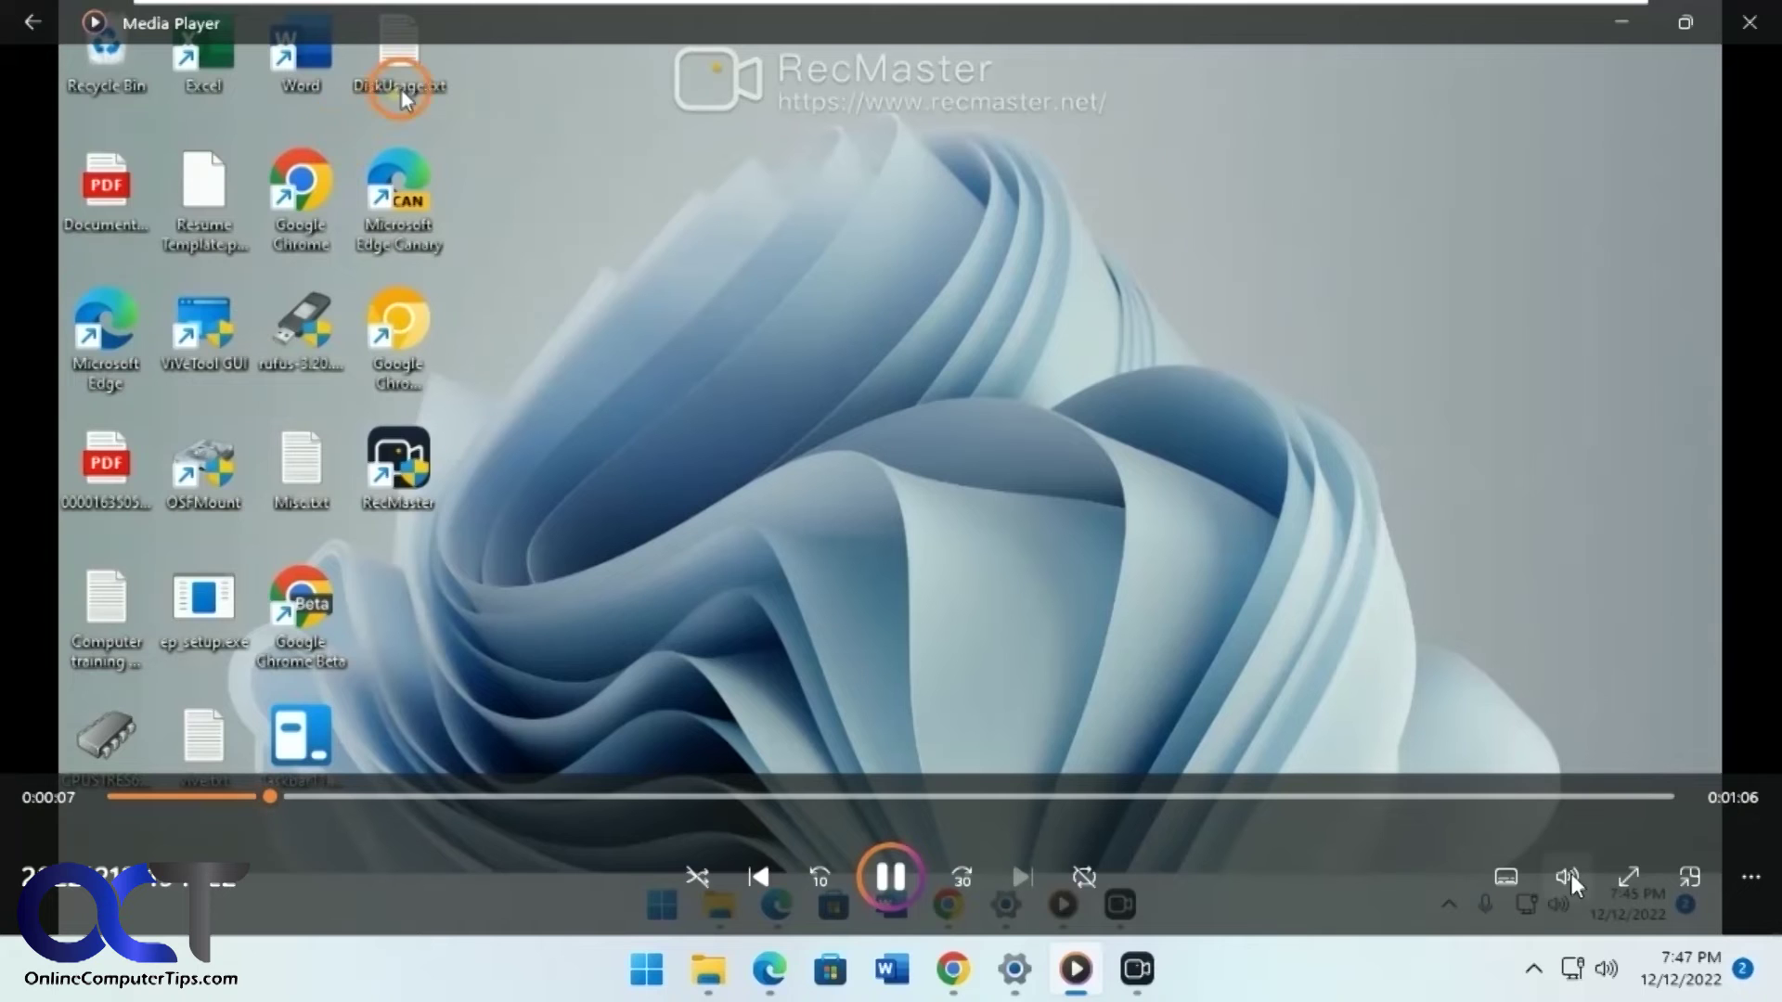
# Raise the system volume to 94 in Quick Settings.
pyautogui.moveTo(1571, 883)
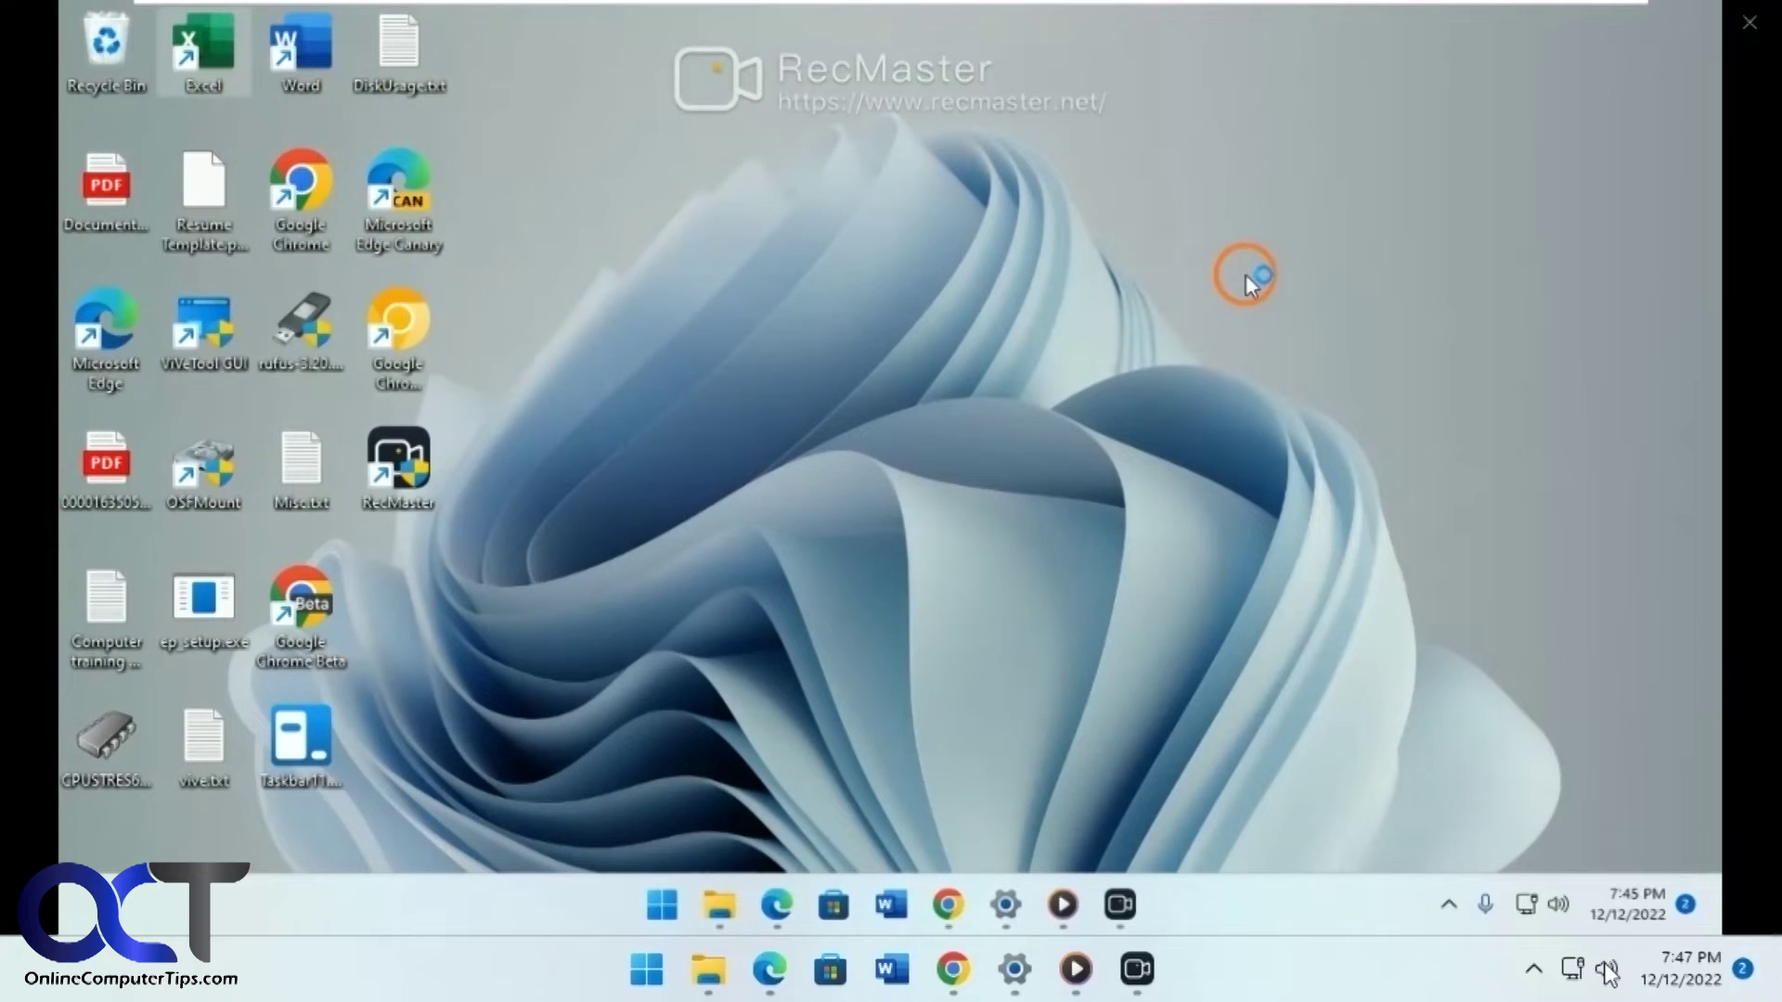
pyautogui.click(1608, 972)
pyautogui.scroll(6, 1638, 797)
pyautogui.scroll(9, 1638, 796)
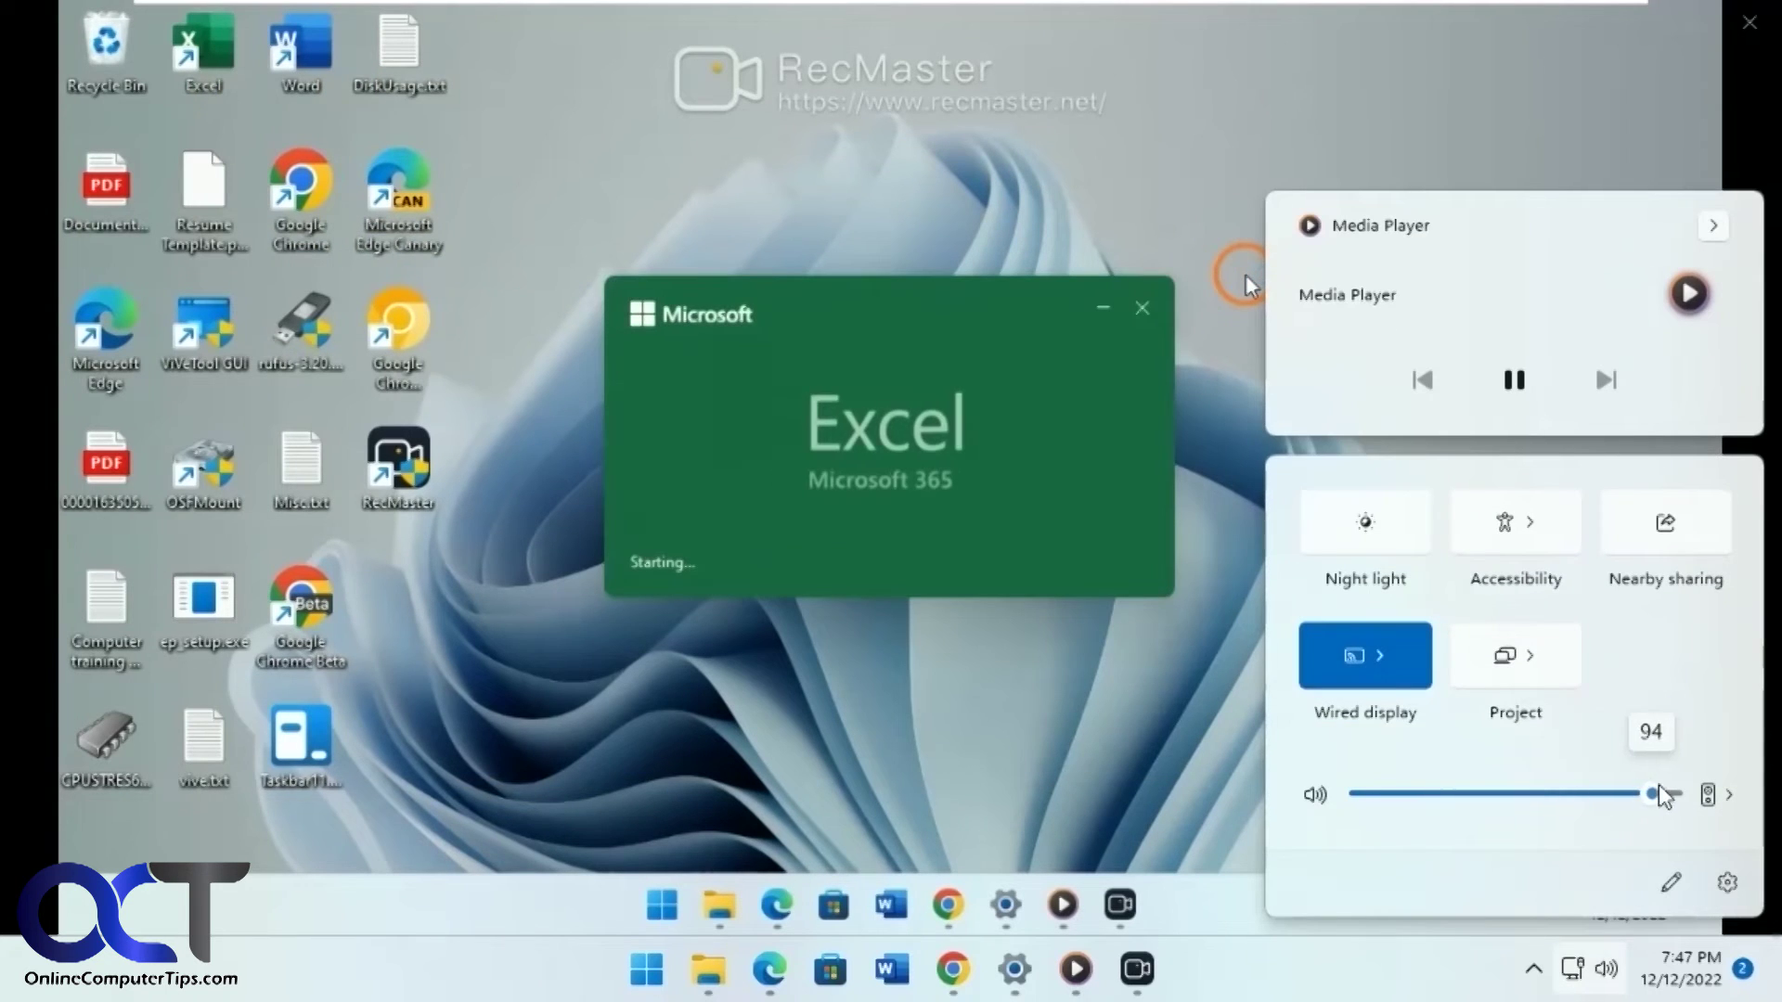
pyautogui.click(1575, 976)
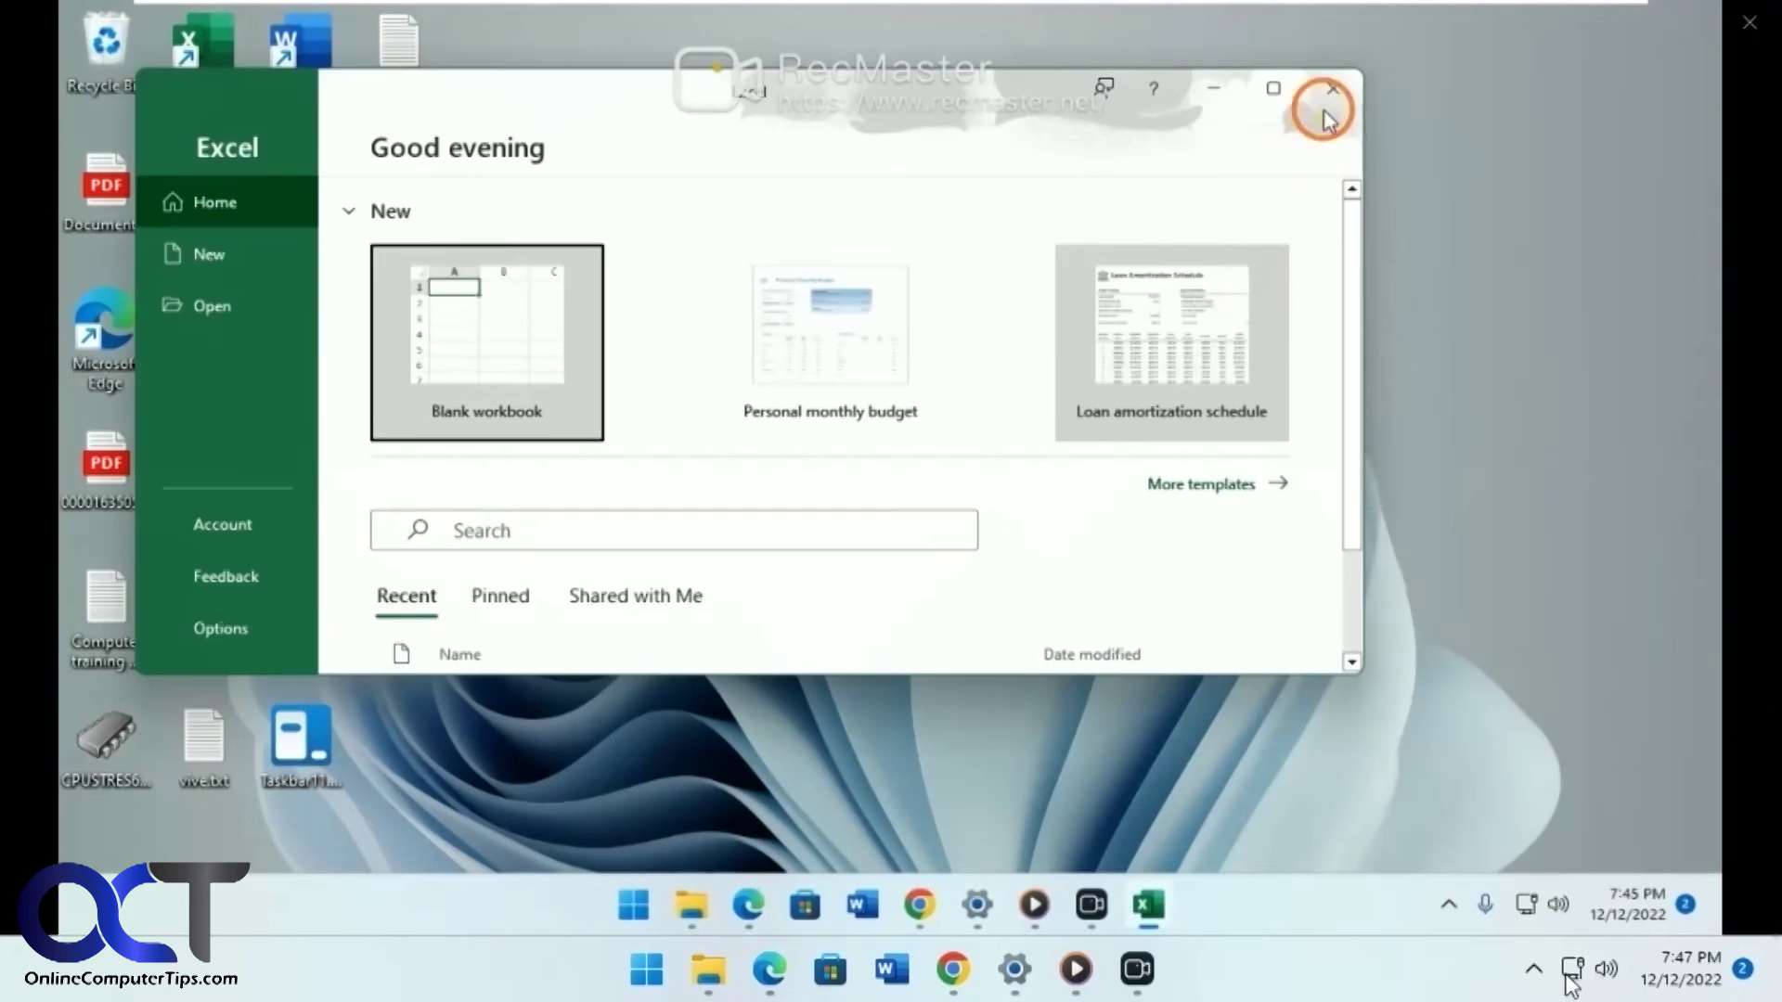
# Watch the 20221212-194622.mp4 playback, then close Media Player.
pyautogui.moveTo(1516, 683)
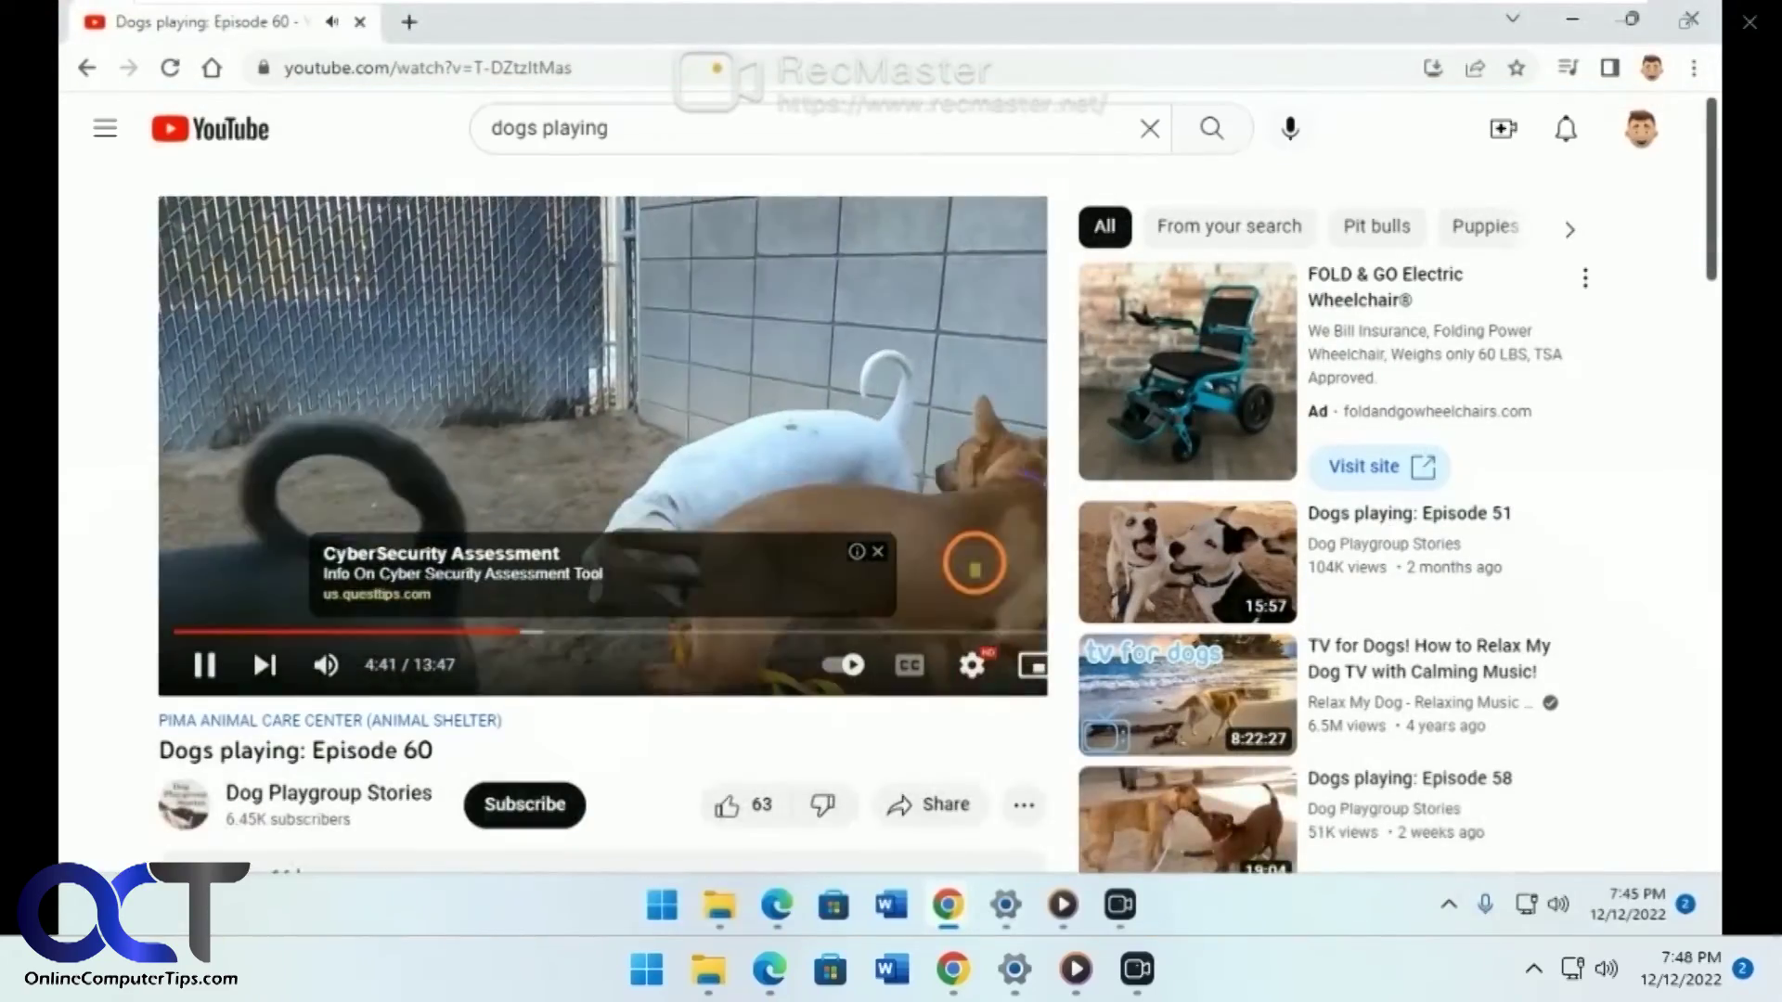
pyautogui.moveTo(1448, 187)
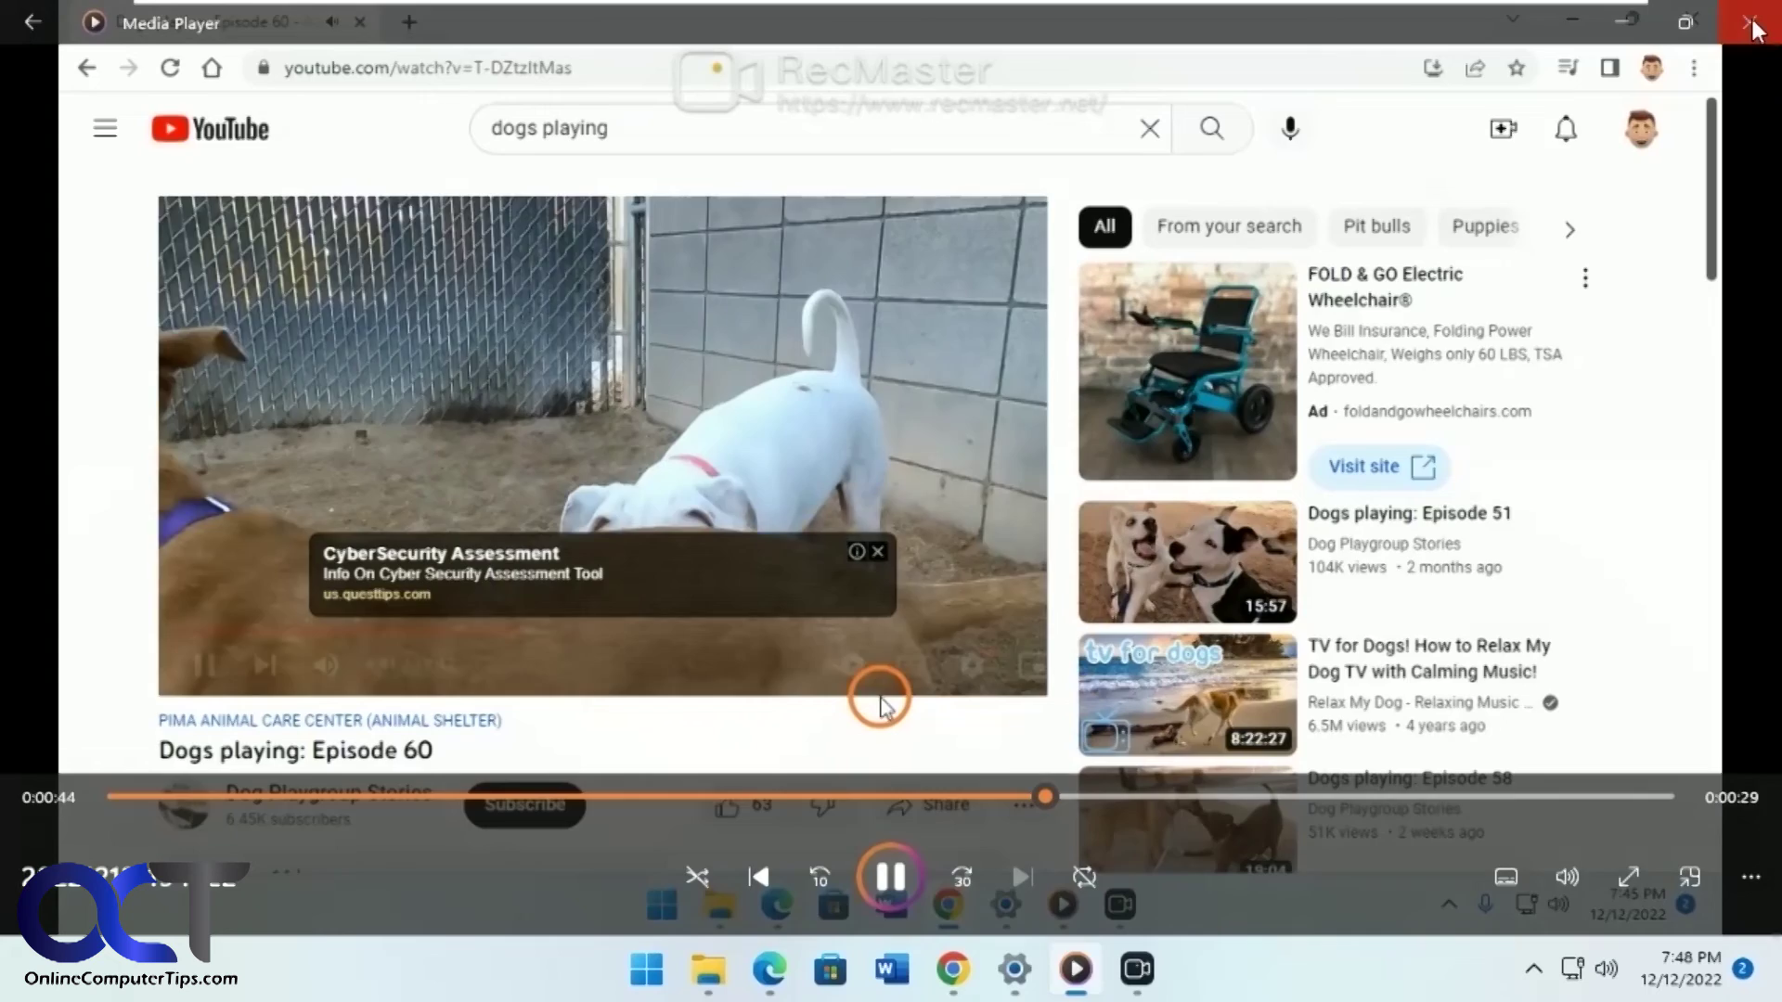
pyautogui.click(1750, 21)
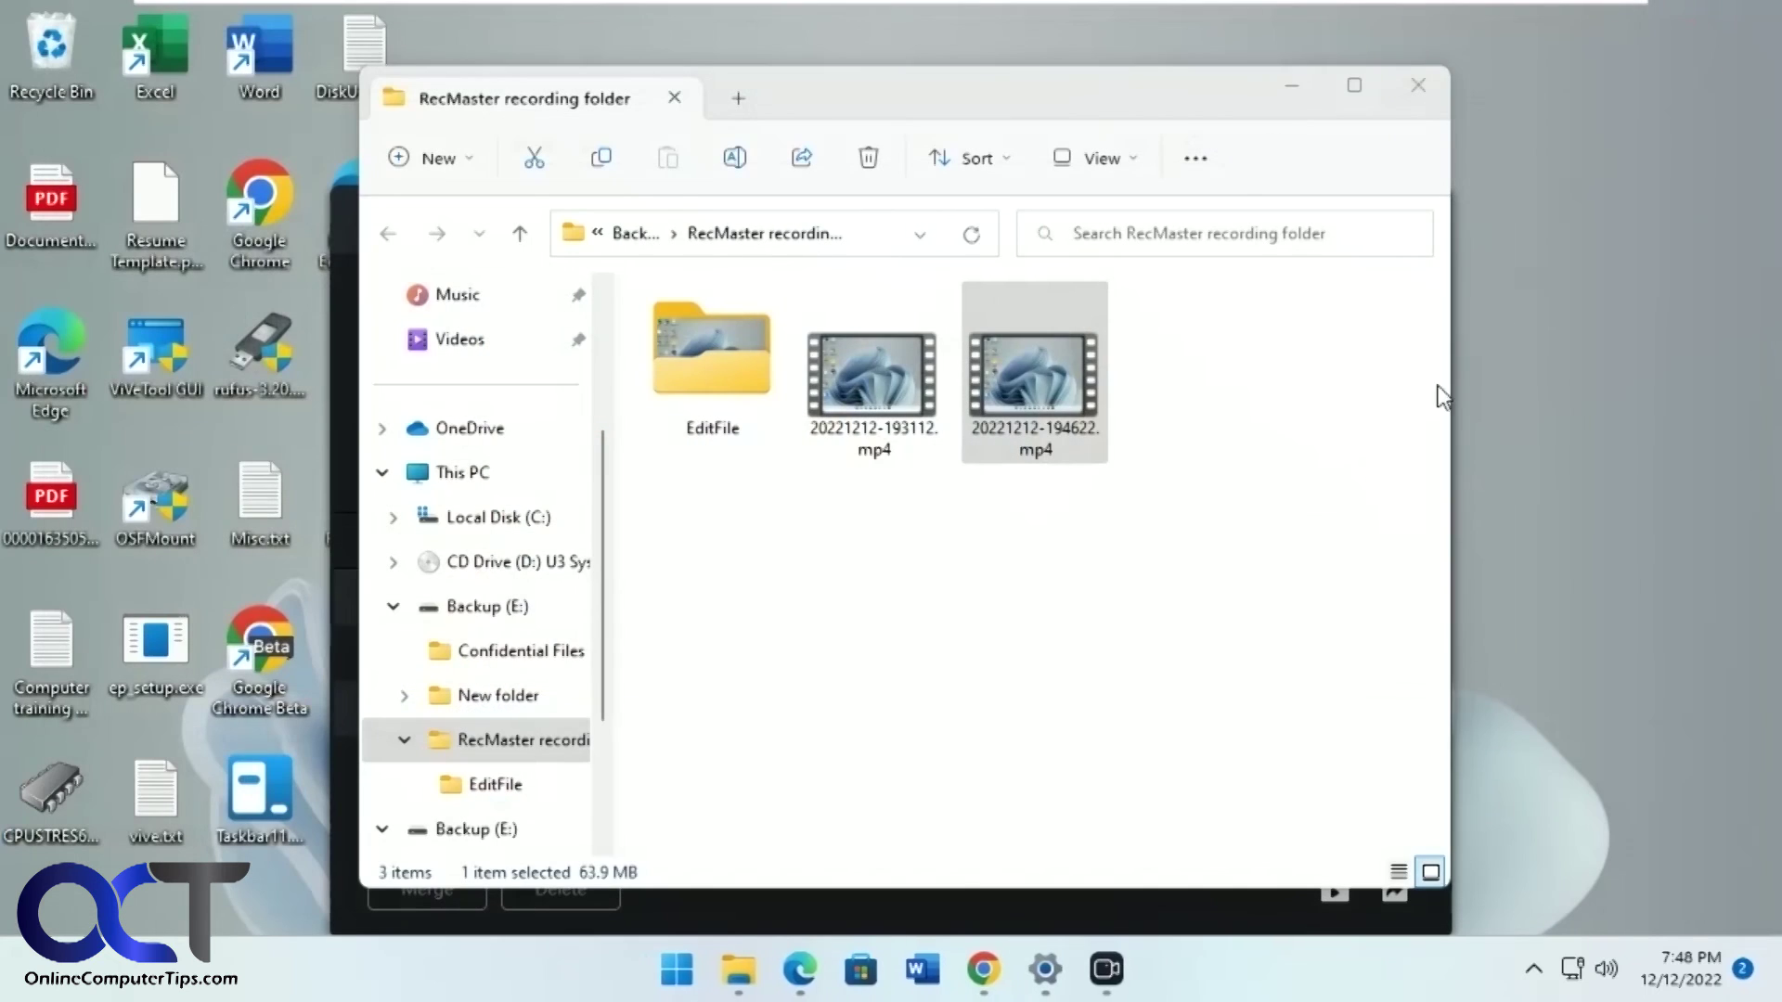
# Minimise File Explorer to bring back RecMaster's main window listing its three recordings.
pyautogui.click(1290, 92)
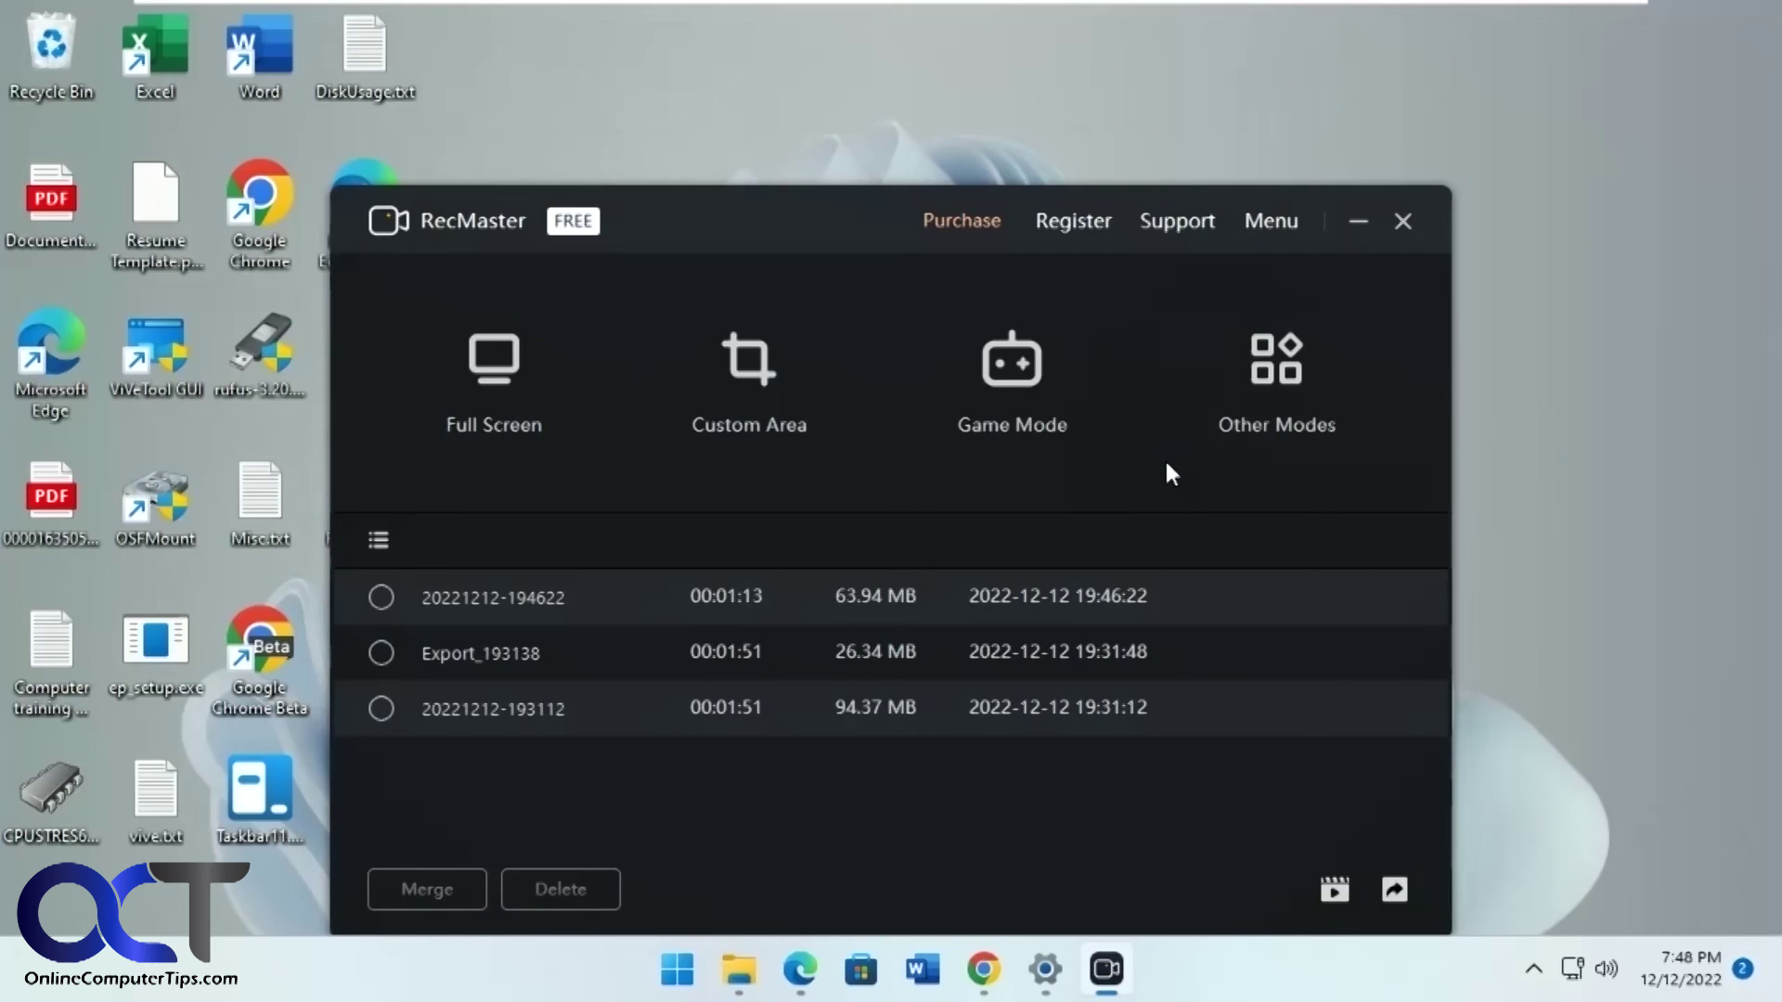